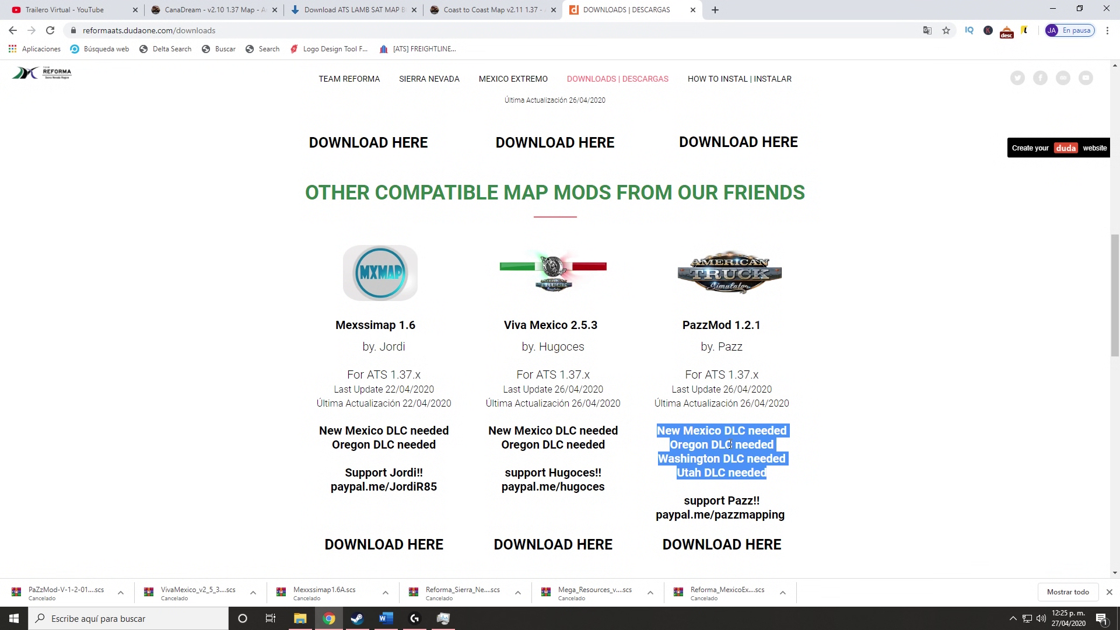
# - Look through the downloads page, examining the Team Reforma maps, the compatible map mods with their DLC requirements, and the Other Files section
pyautogui.scroll(1, 715, 458)
pyautogui.scroll(-4, 716, 468)
pyautogui.scroll(-1, 717, 473)
pyautogui.scroll(3, 717, 473)
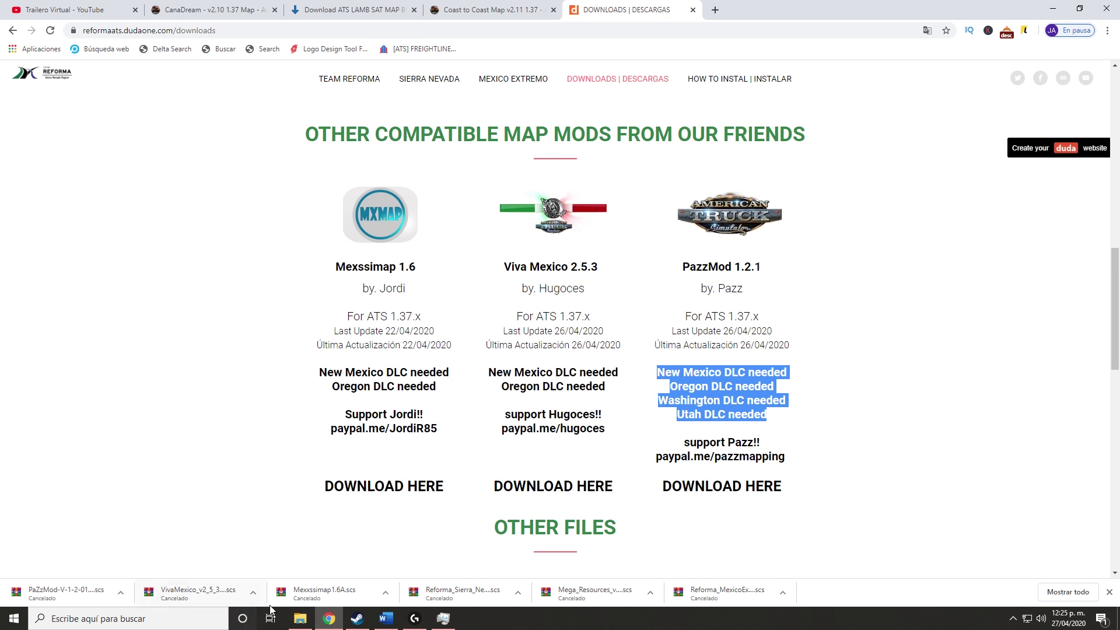
pyautogui.scroll(5, 630, 380)
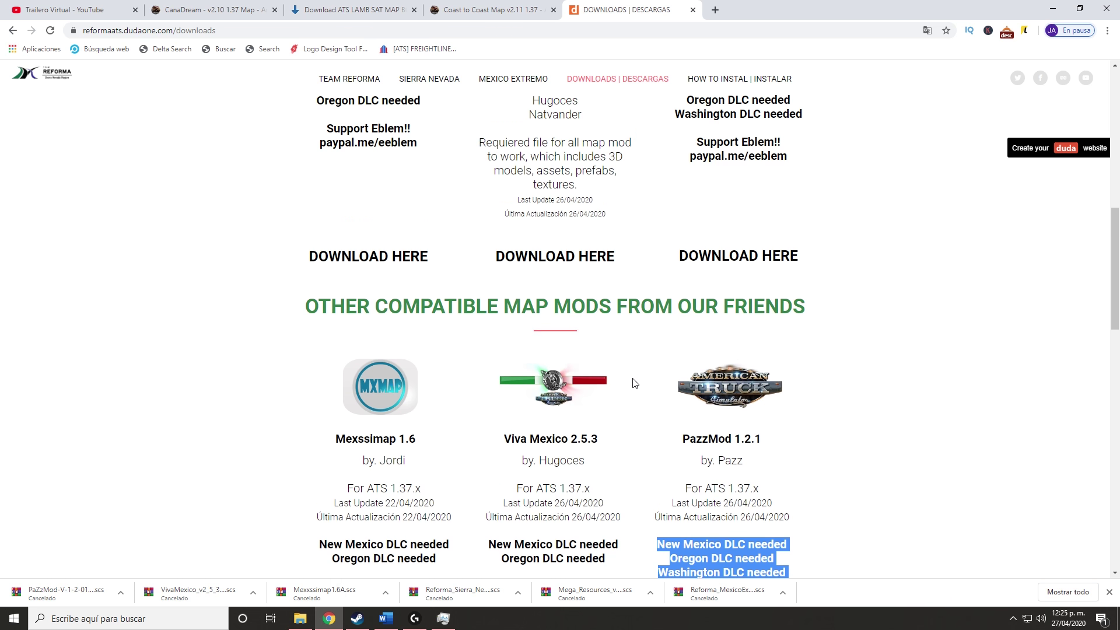
pyautogui.scroll(2, 694, 331)
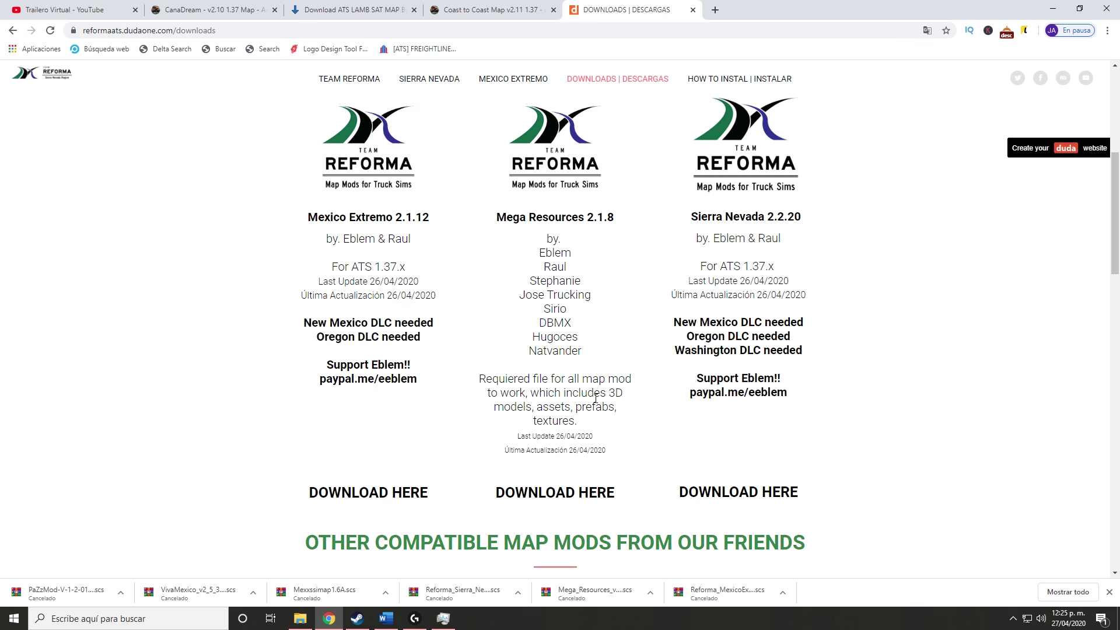
pyautogui.scroll(-3, 595, 396)
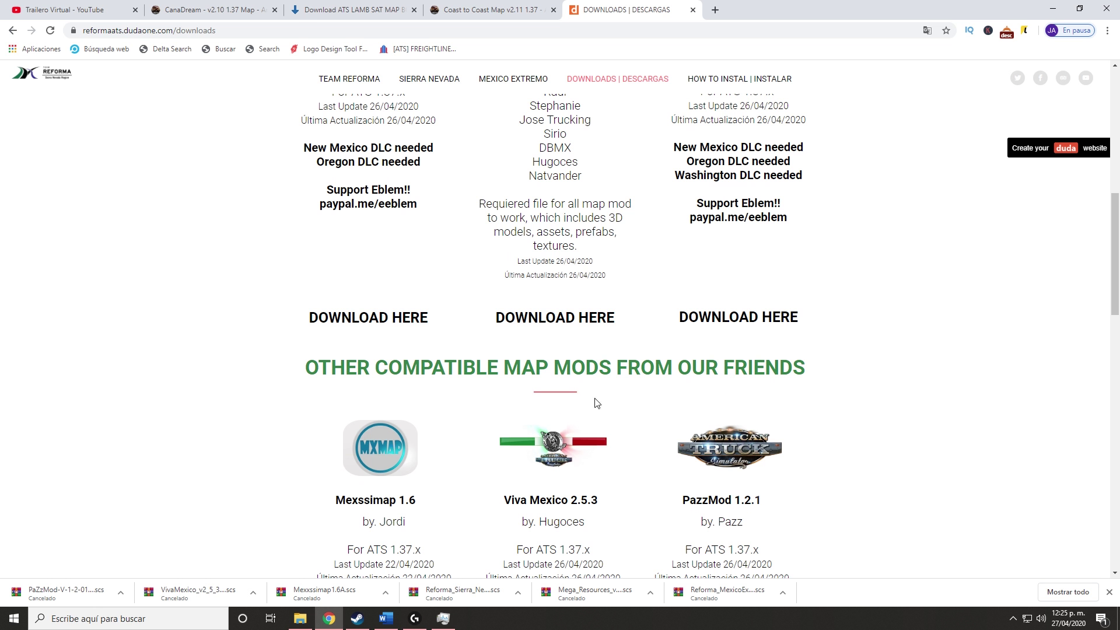
pyautogui.scroll(-1, 803, 443)
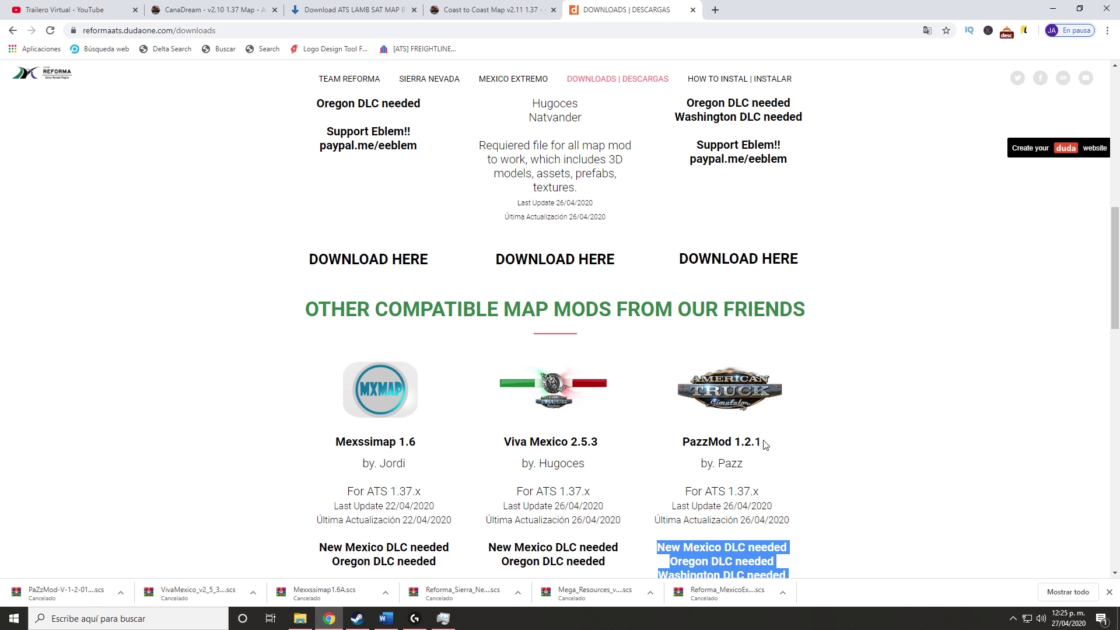
pyautogui.scroll(-3, 766, 445)
pyautogui.scroll(-4, 742, 445)
pyautogui.scroll(-3, 742, 449)
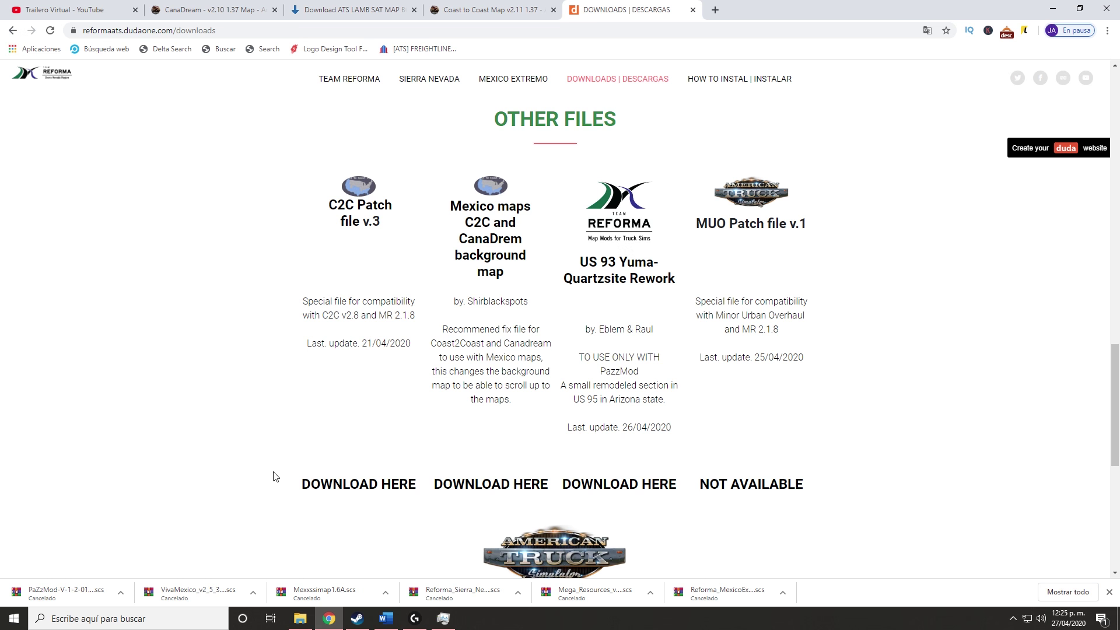
# - Switch to File Explorer and examine the Mapa Mexico mod files and the Canada Dream y Coast folder inside Mapa Mexico 1.37
pyautogui.click(299, 622)
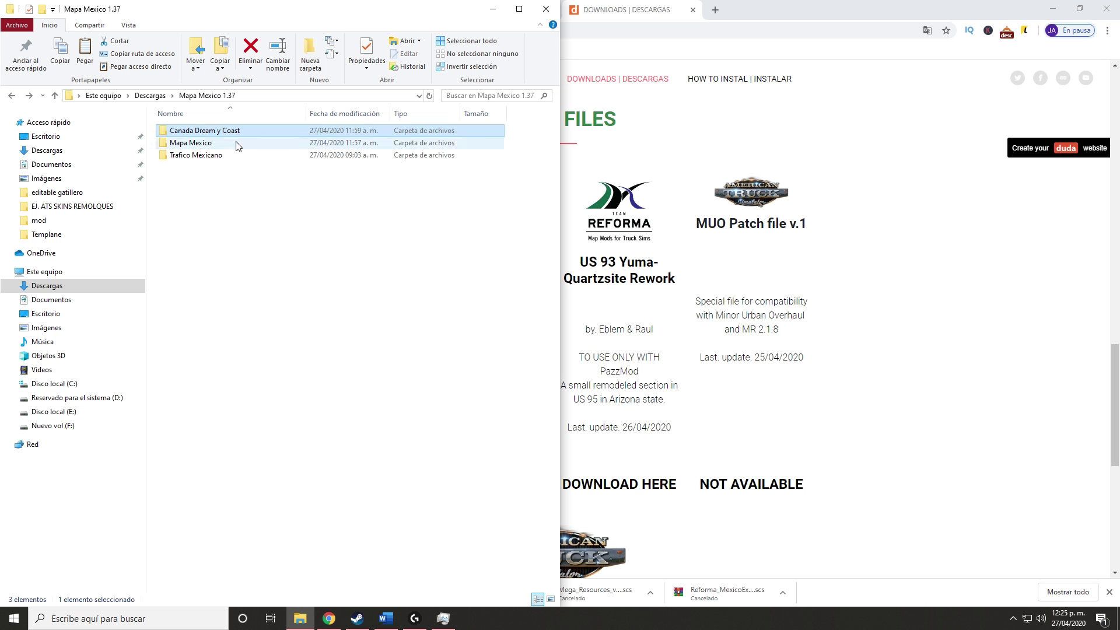
pyautogui.click(205, 147)
pyautogui.doubleClick(205, 147)
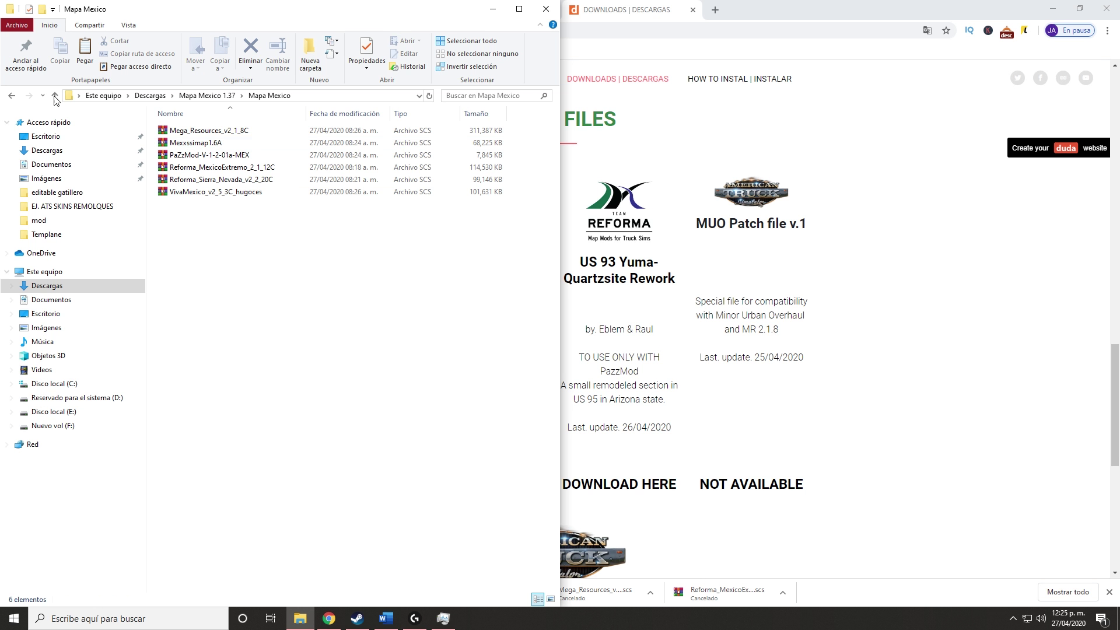
pyautogui.click(11, 95)
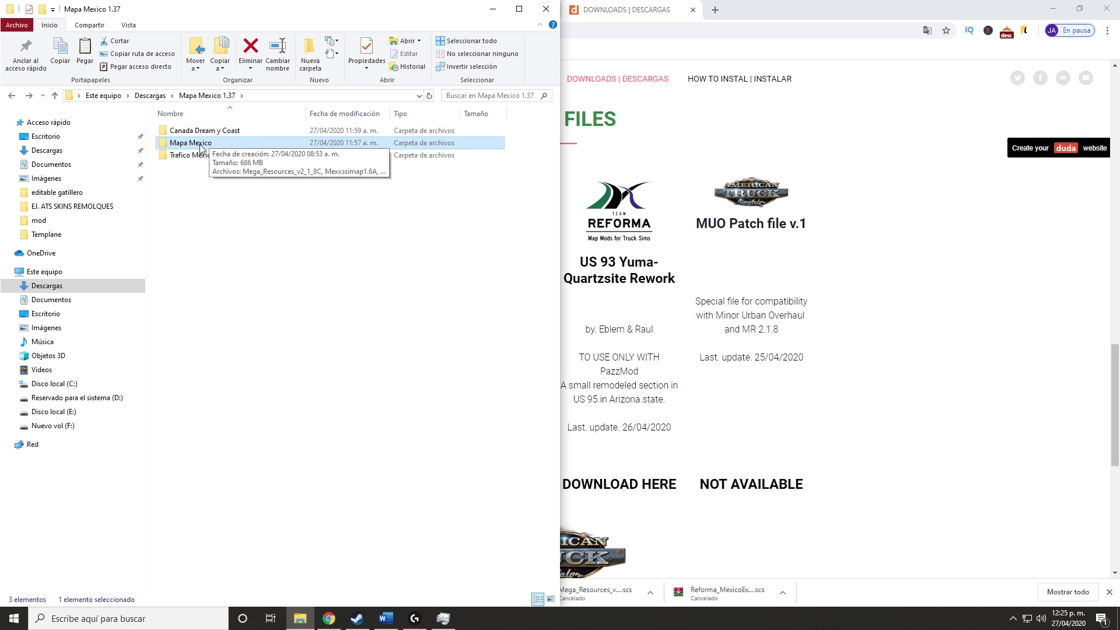
pyautogui.doubleClick(200, 146)
pyautogui.moveTo(203, 272); pyautogui.dragTo(218, 134)
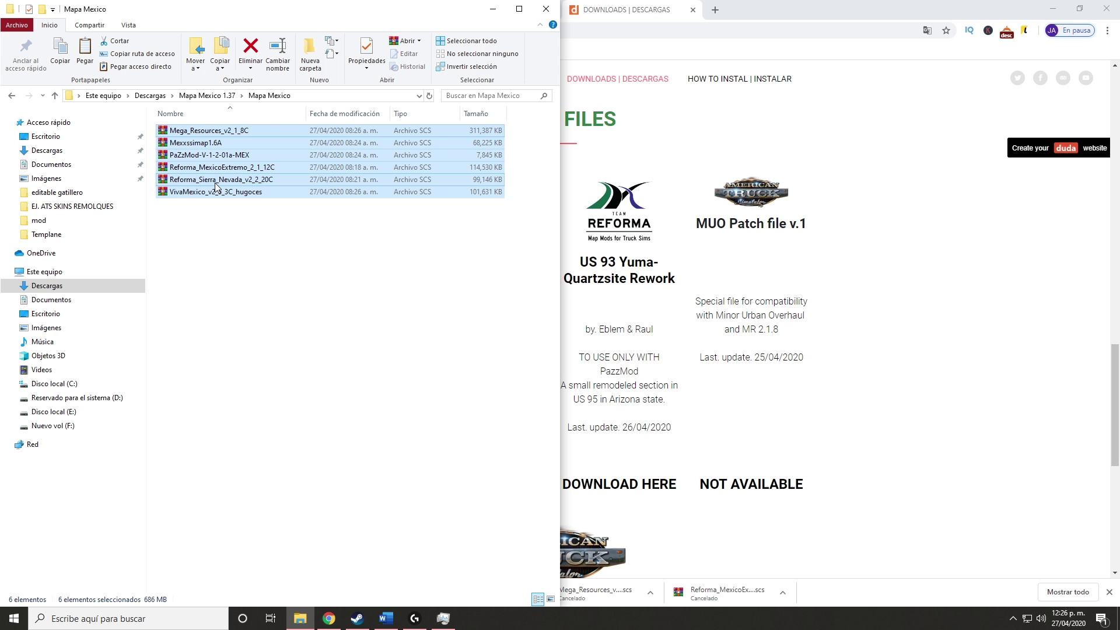
pyautogui.click(14, 97)
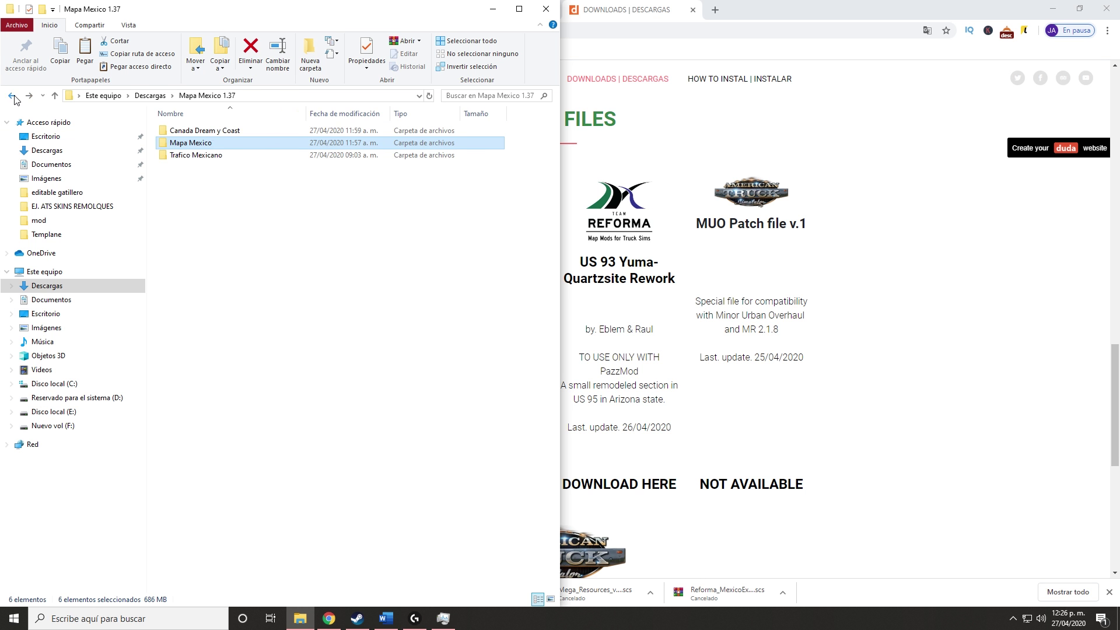
pyautogui.doubleClick(185, 146)
pyautogui.moveTo(204, 250); pyautogui.dragTo(205, 124)
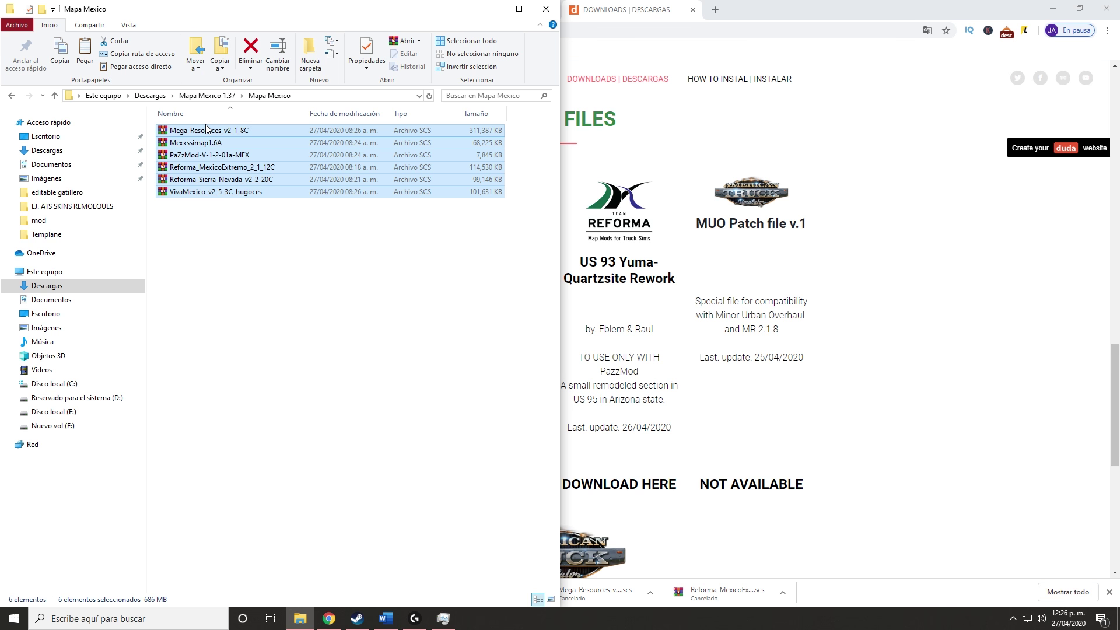
pyautogui.click(12, 99)
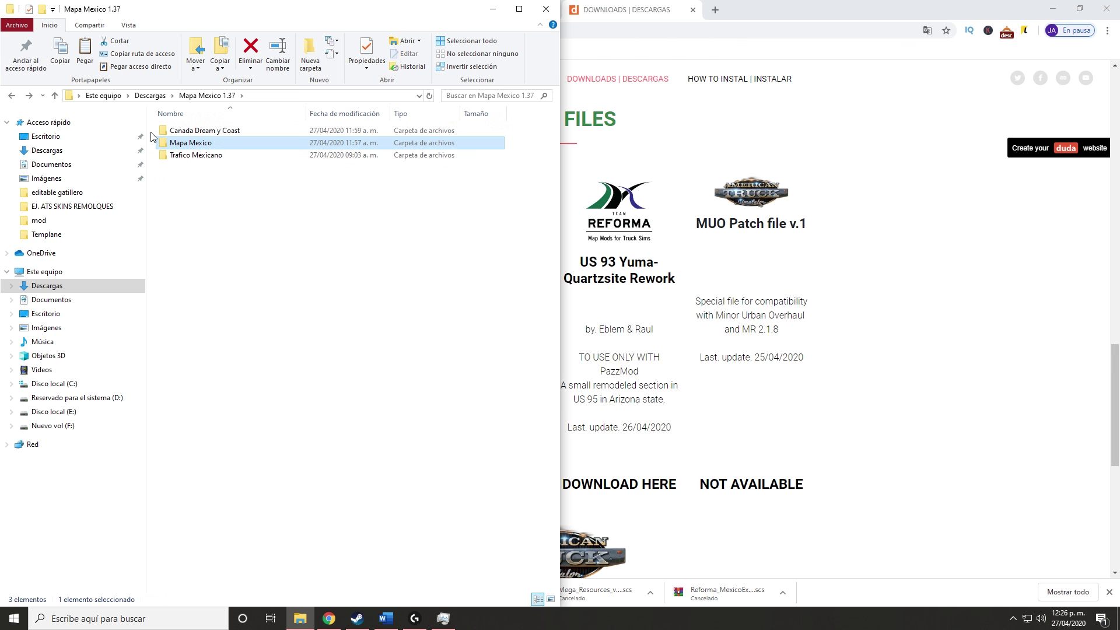
pyautogui.doubleClick(181, 135)
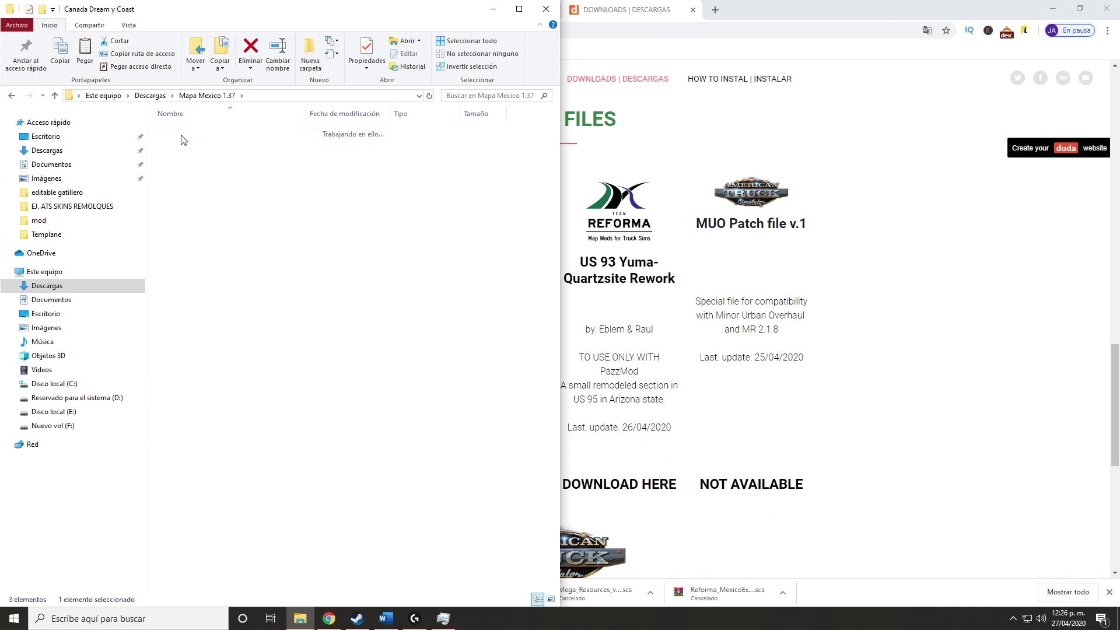
pyautogui.click(486, 13)
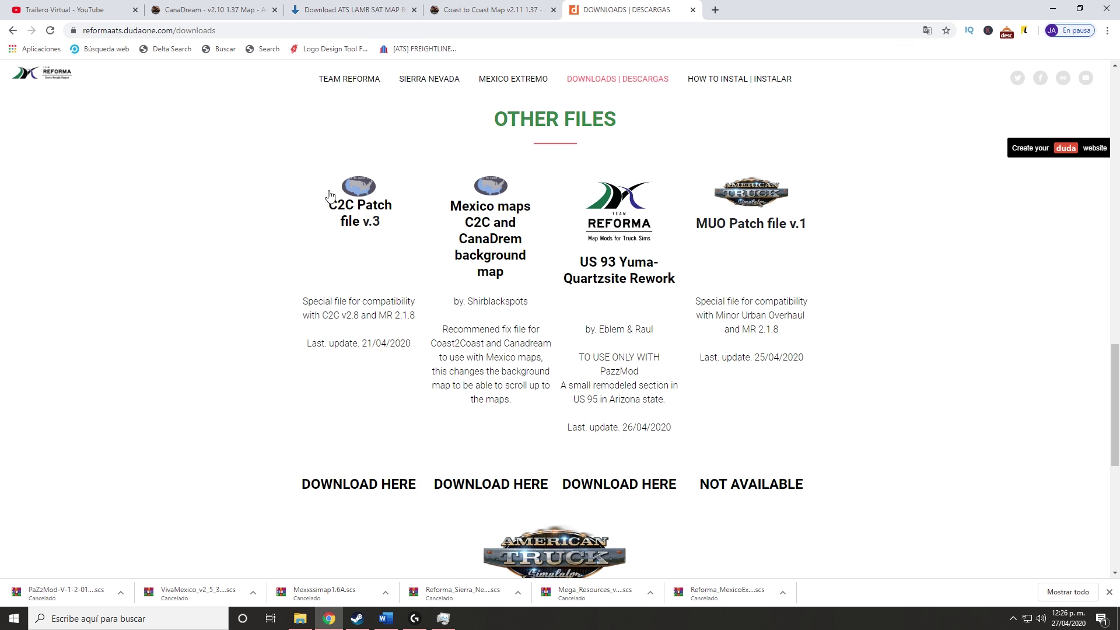
# - Download C2C Patch file v.3 (Mega_Resources_C2C_Patch_v3.scs) from Other Files with the free ShareMods option and close its download page
pyautogui.scroll(5, 444, 385)
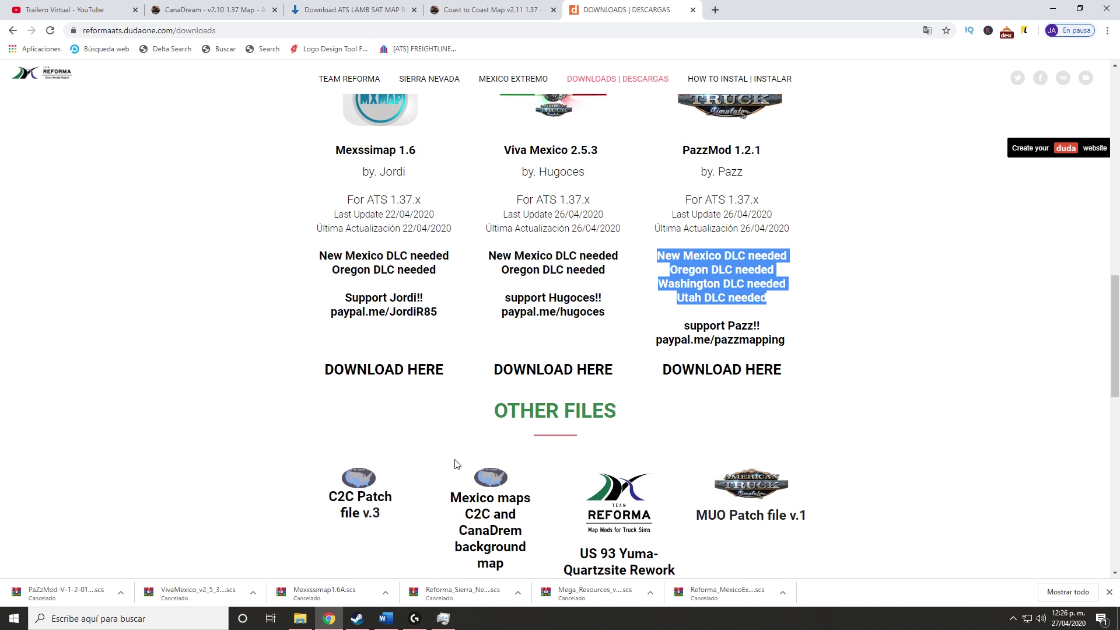
pyautogui.scroll(-3, 455, 463)
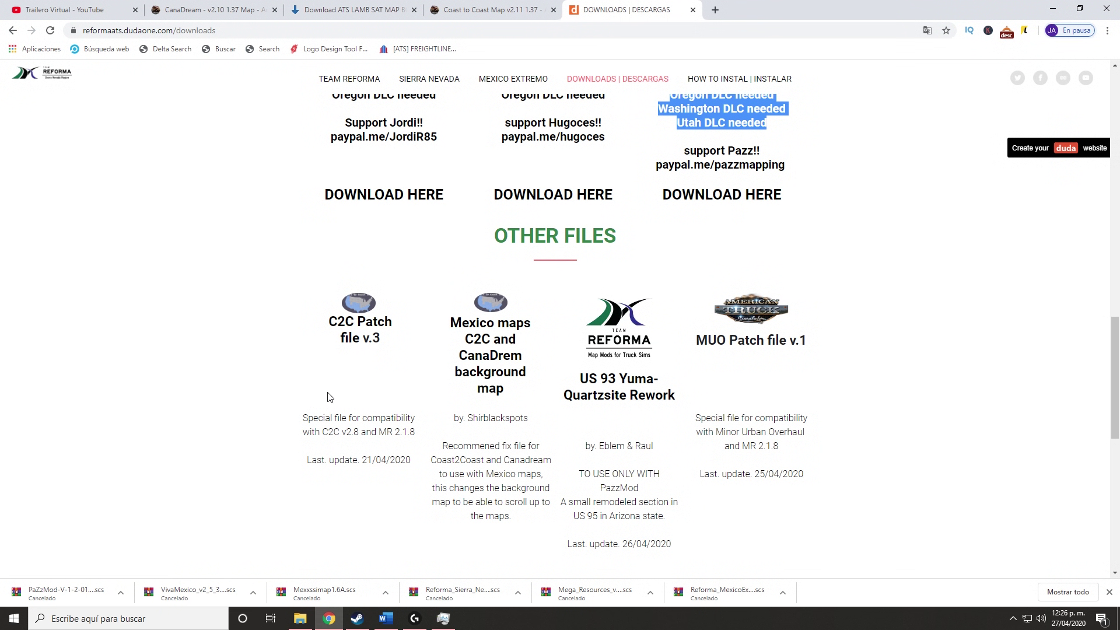
pyautogui.click(356, 318)
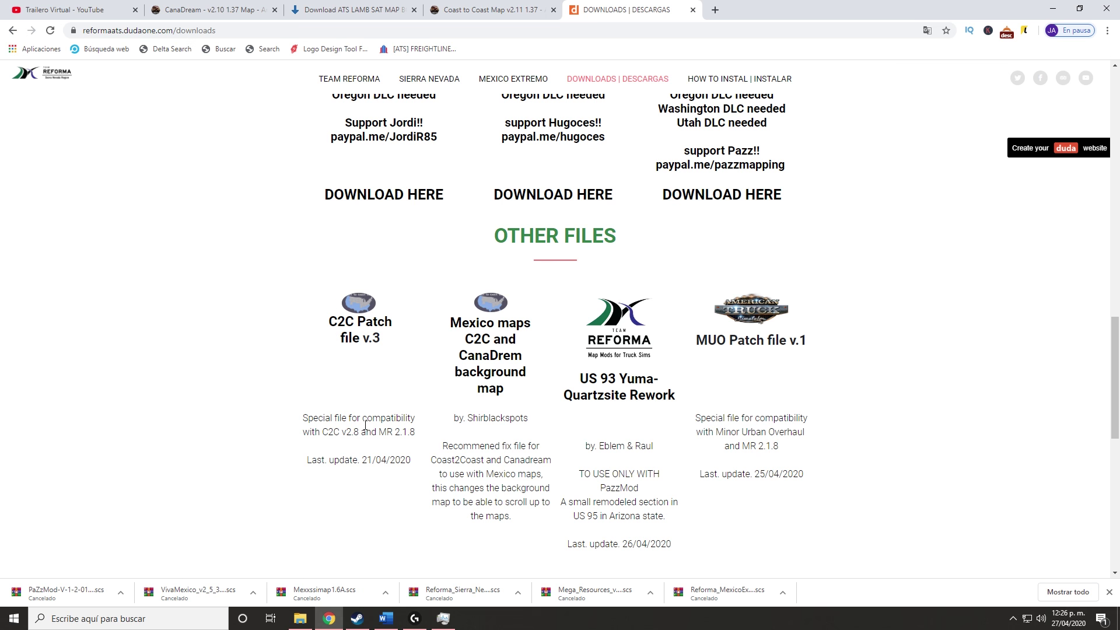
pyautogui.scroll(-3, 365, 426)
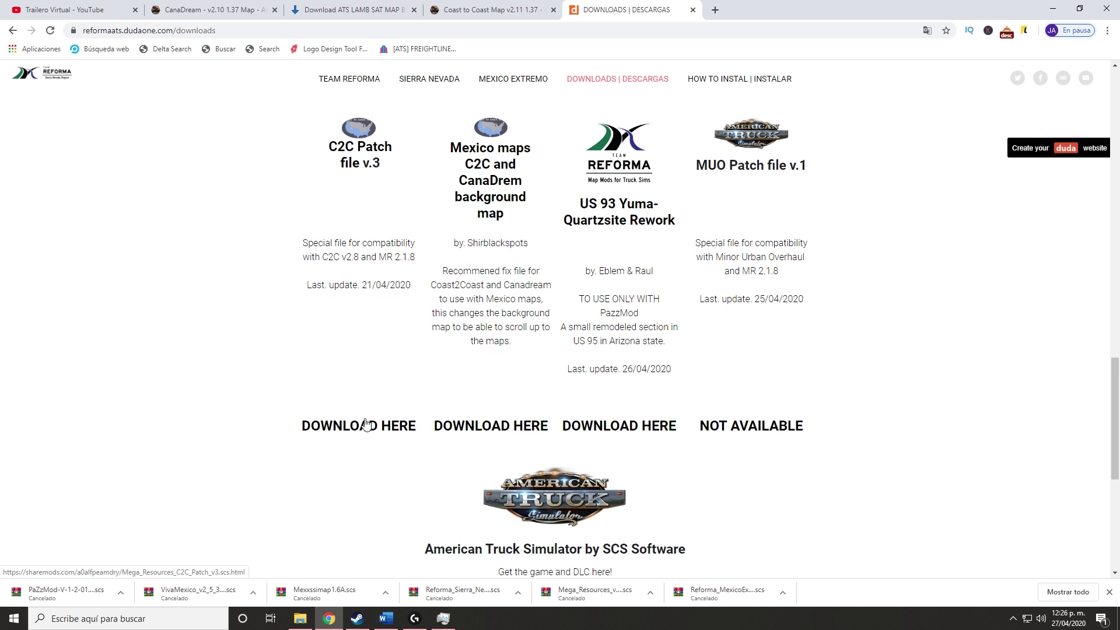
pyautogui.click(348, 430)
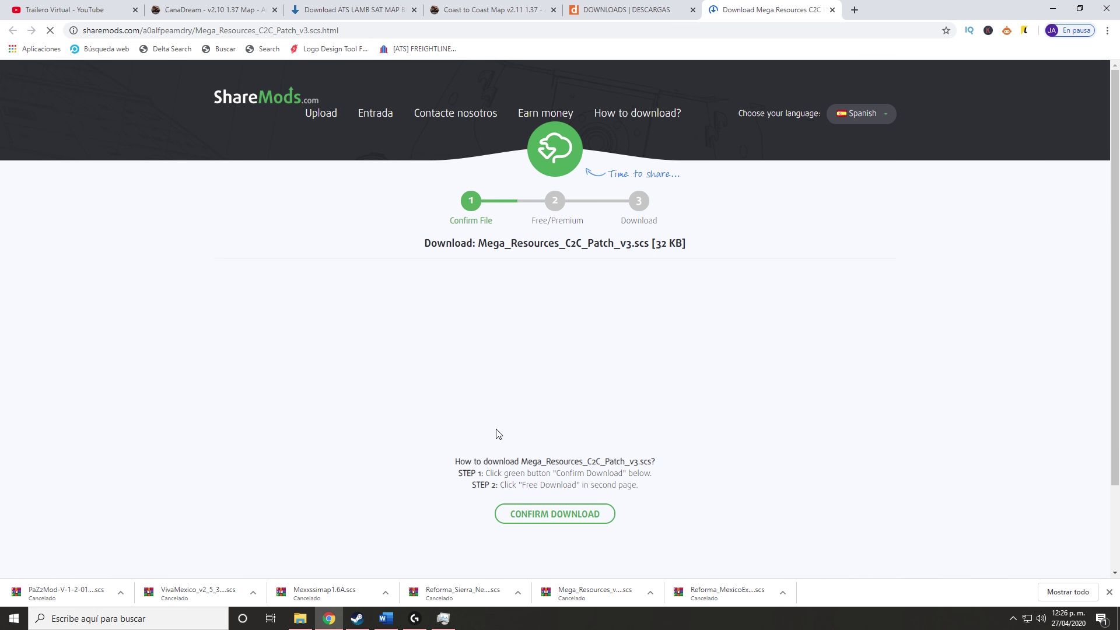
pyautogui.click(555, 514)
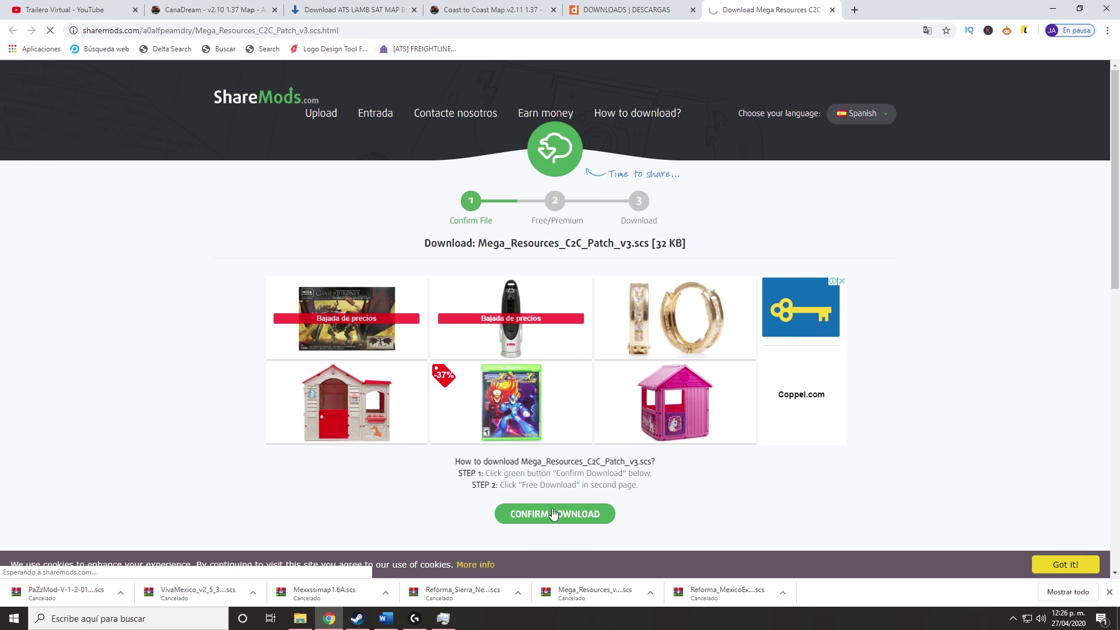
pyautogui.scroll(-3, 584, 496)
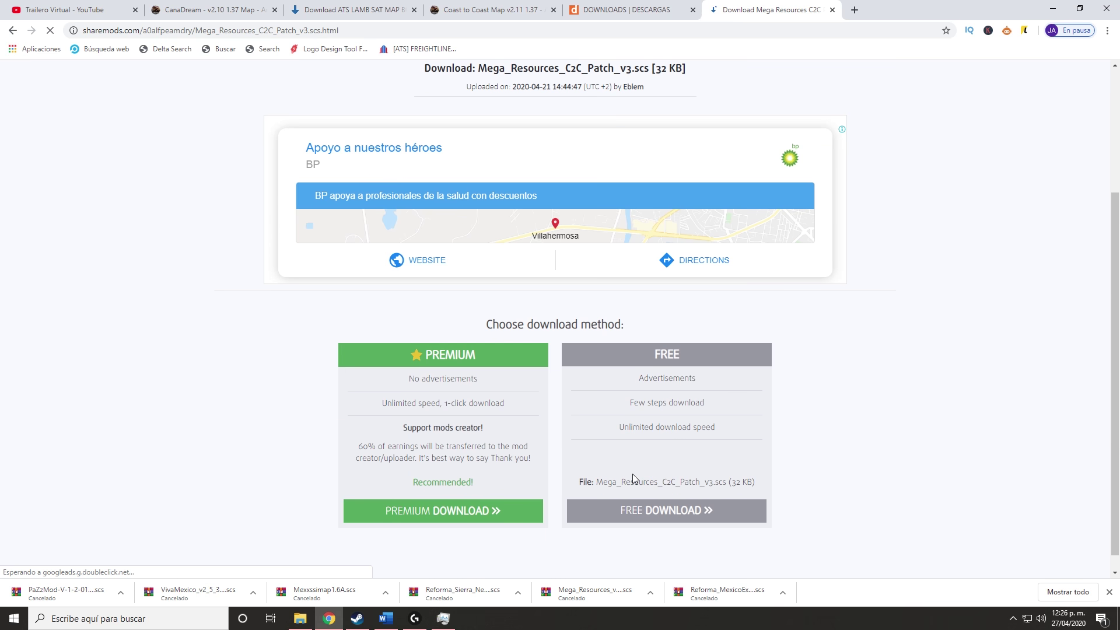
pyautogui.click(633, 512)
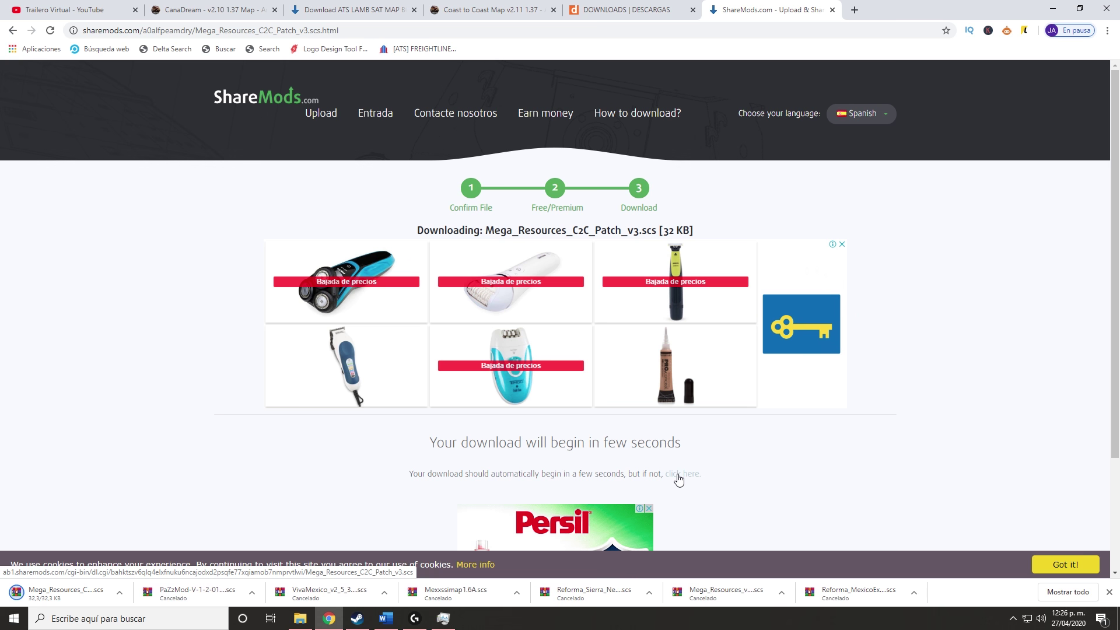
pyautogui.click(832, 11)
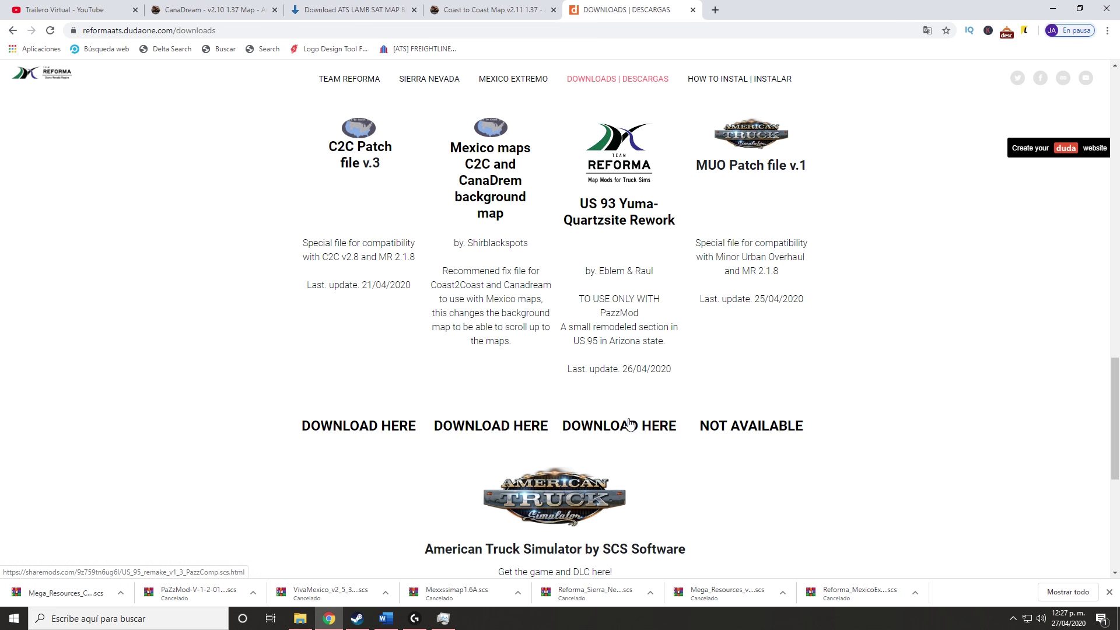
# - Open the ShareMods page for US 93 Yuma-Quartzsite Rework, try to confirm the download, and close the advertisement page
pyautogui.scroll(-1, 629, 414)
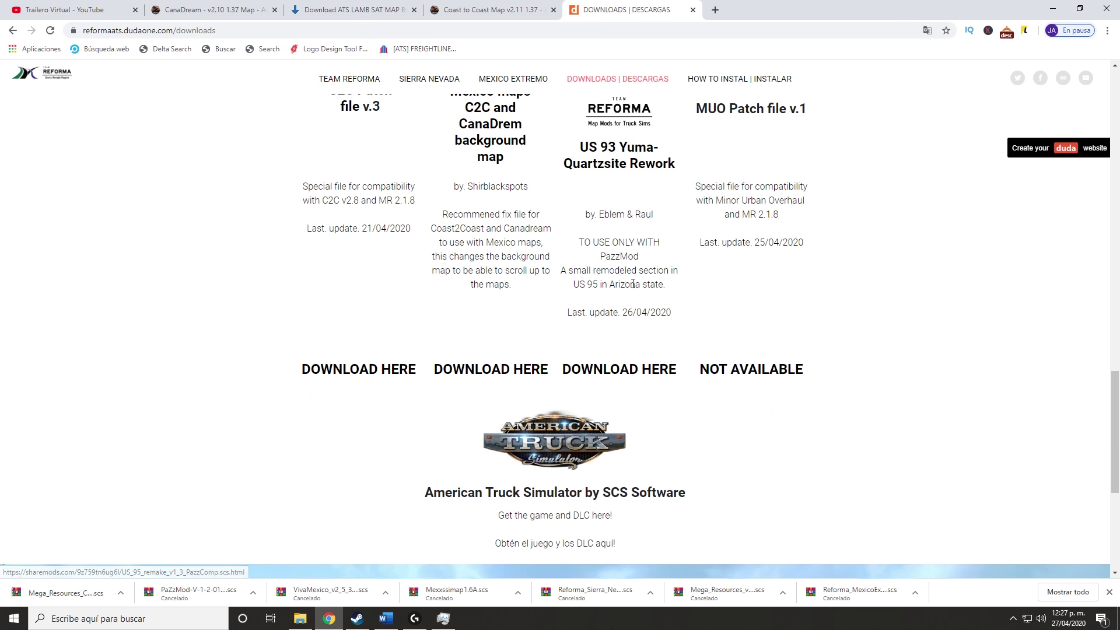
pyautogui.scroll(2, 633, 289)
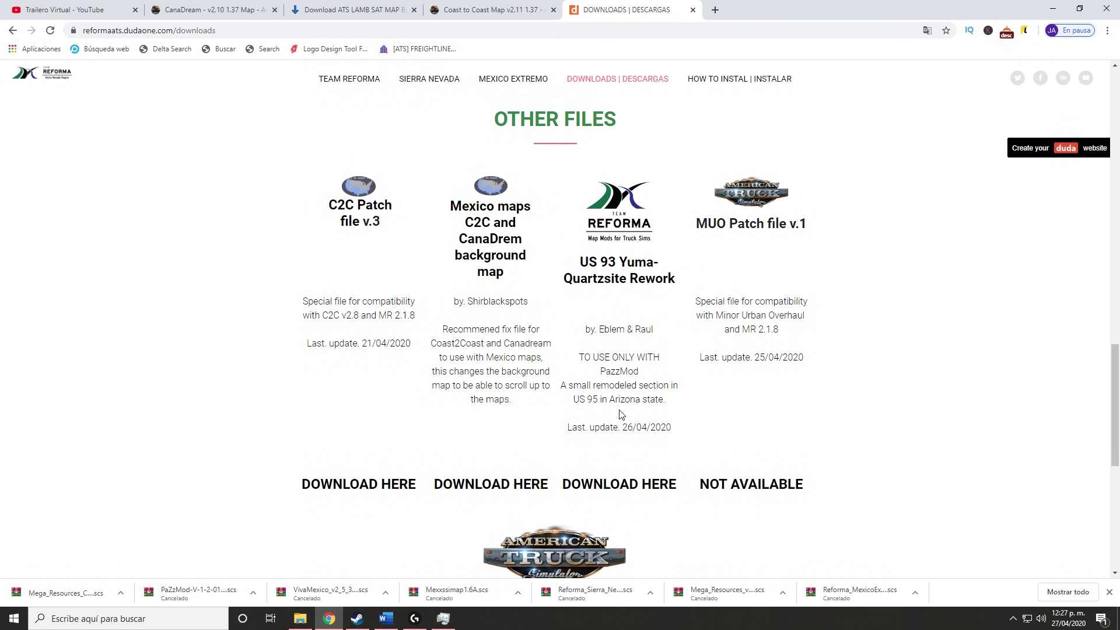
pyautogui.click(620, 489)
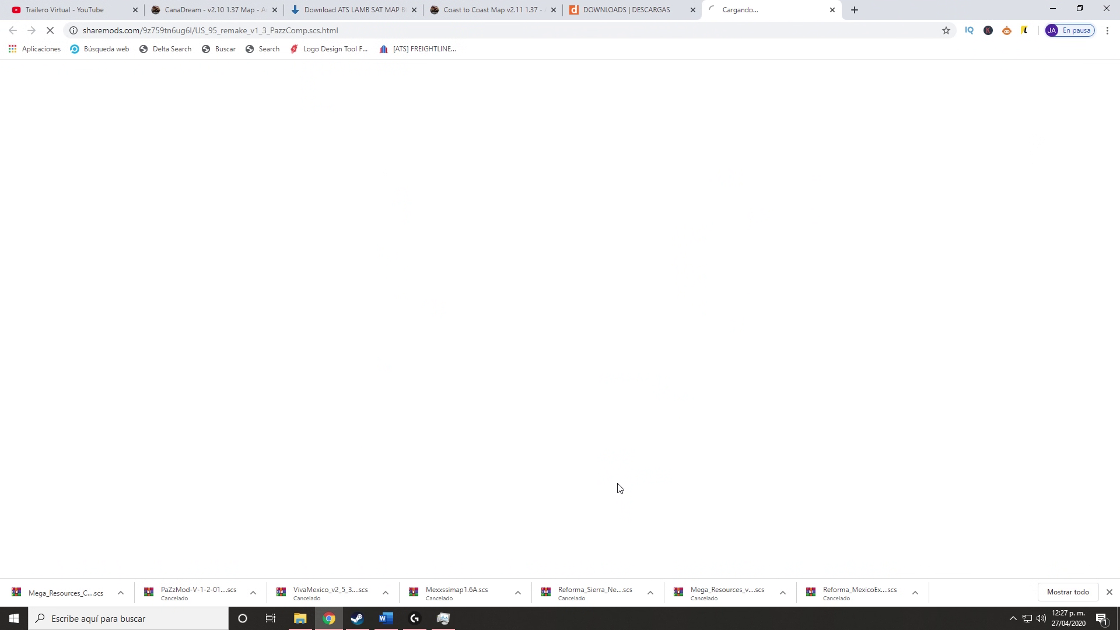
pyautogui.scroll(-1, 565, 408)
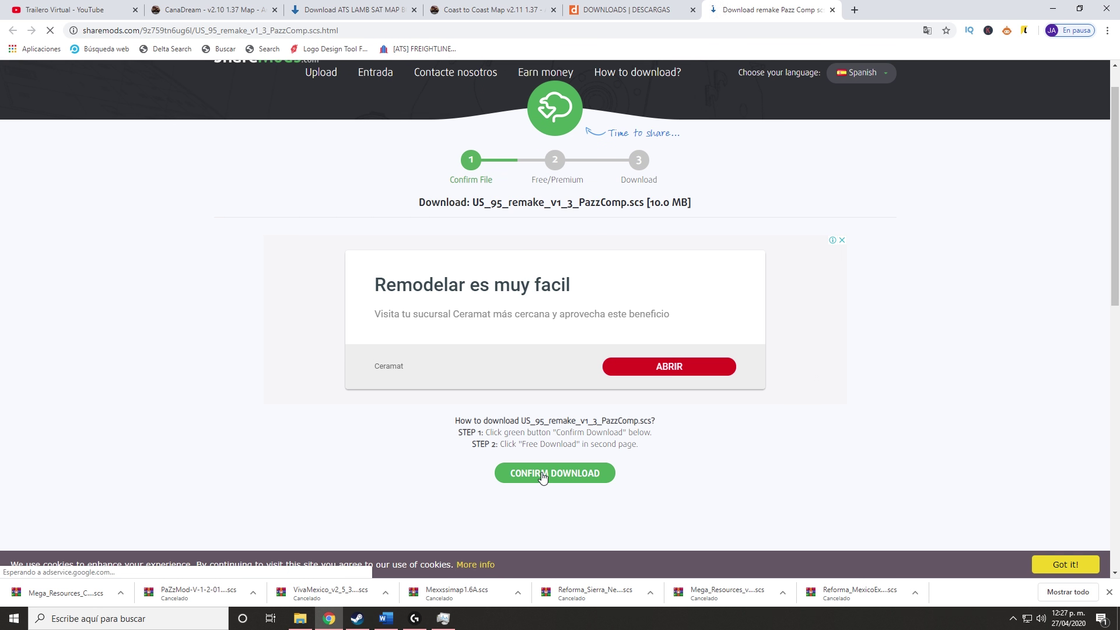
pyautogui.click(542, 474)
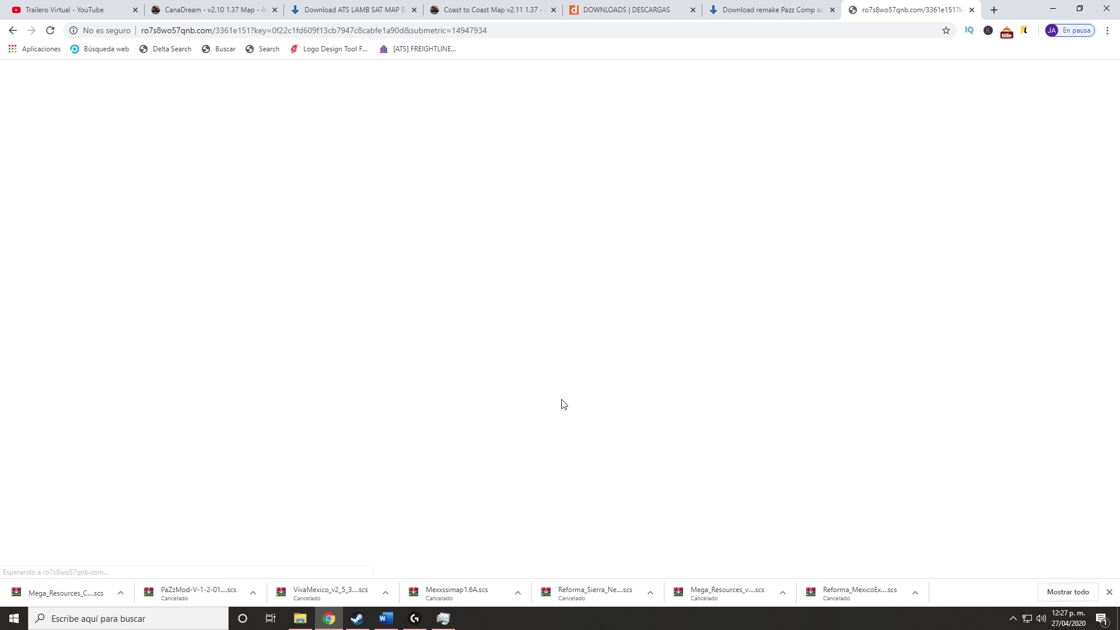
pyautogui.click(972, 9)
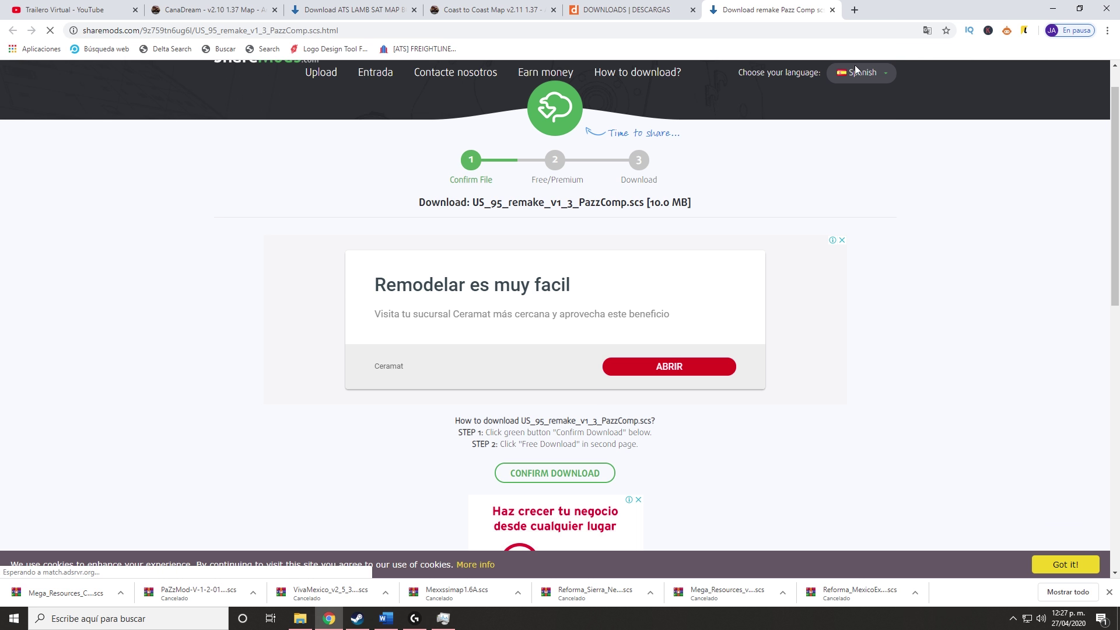
# - Confirm the US_95_remake_v1_3_PazzComp.scs download, dismiss the advertisement page, and start the file download with the free option
pyautogui.scroll(-2, 634, 239)
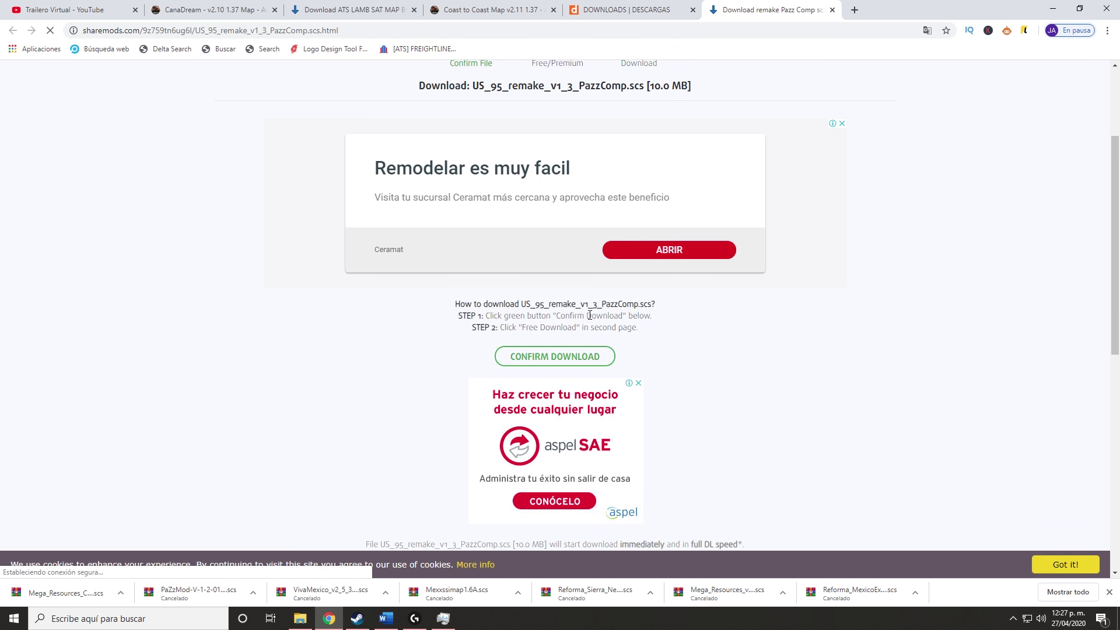
pyautogui.scroll(2, 590, 315)
pyautogui.click(571, 476)
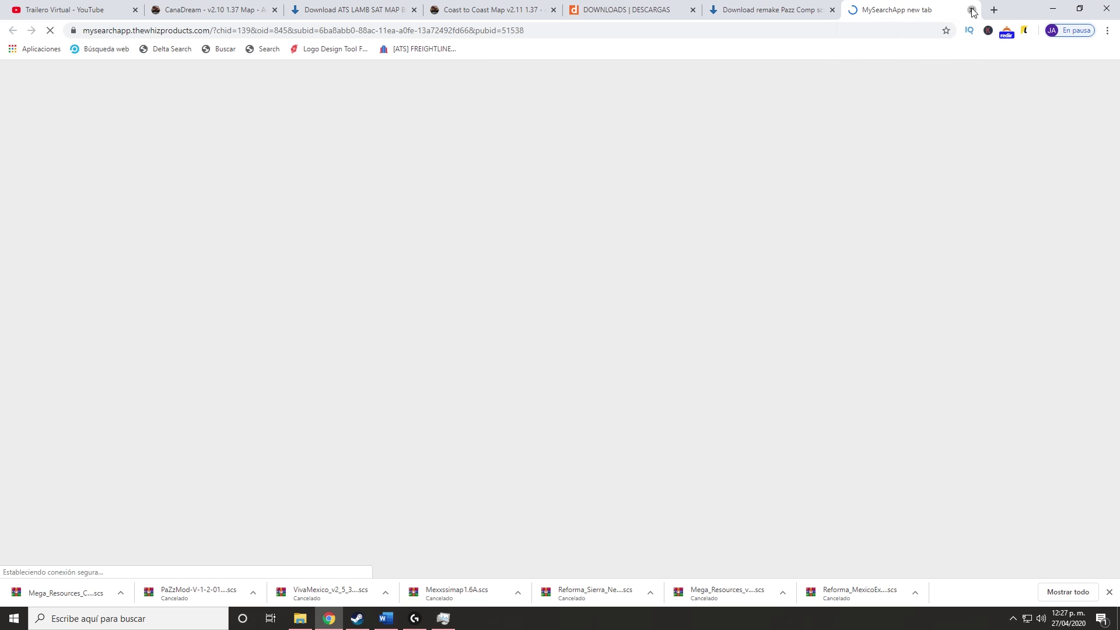
pyautogui.click(972, 10)
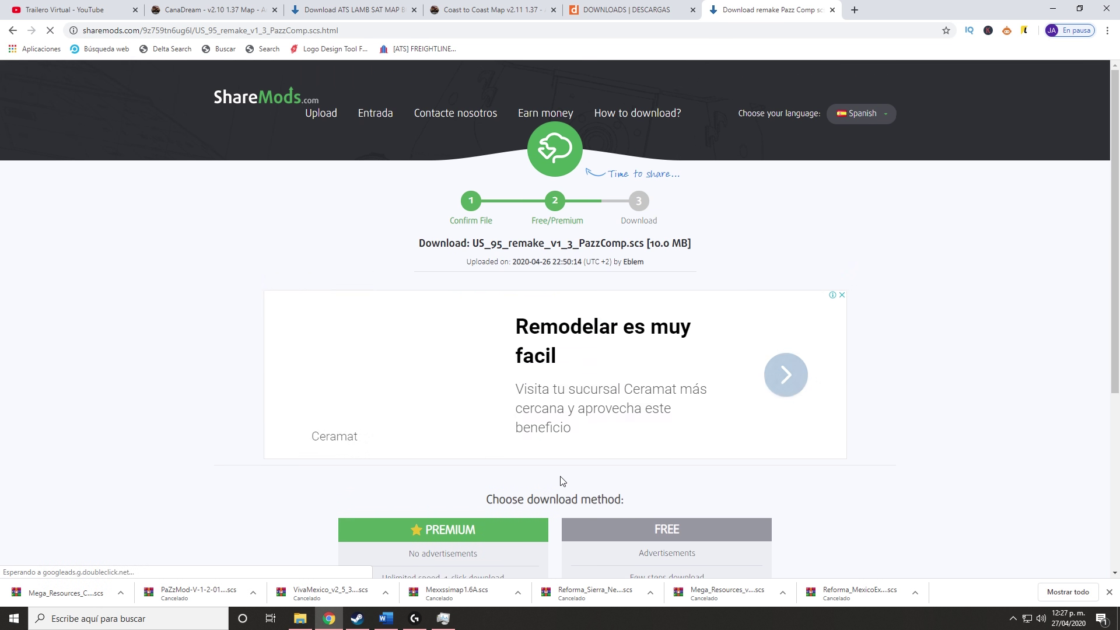
pyautogui.scroll(-3, 590, 471)
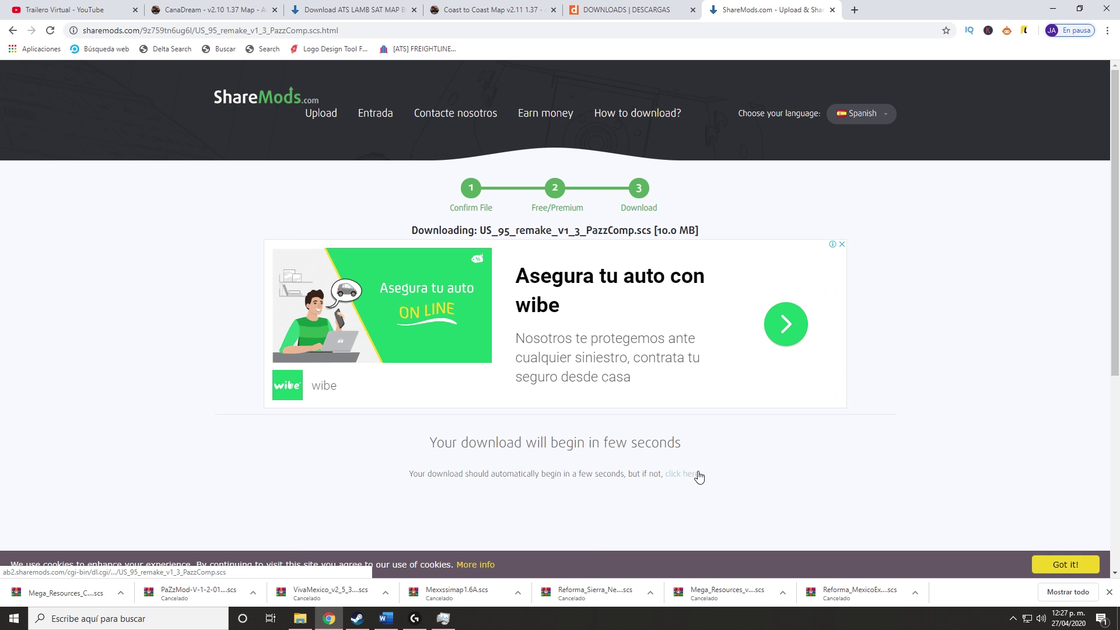
pyautogui.click(698, 475)
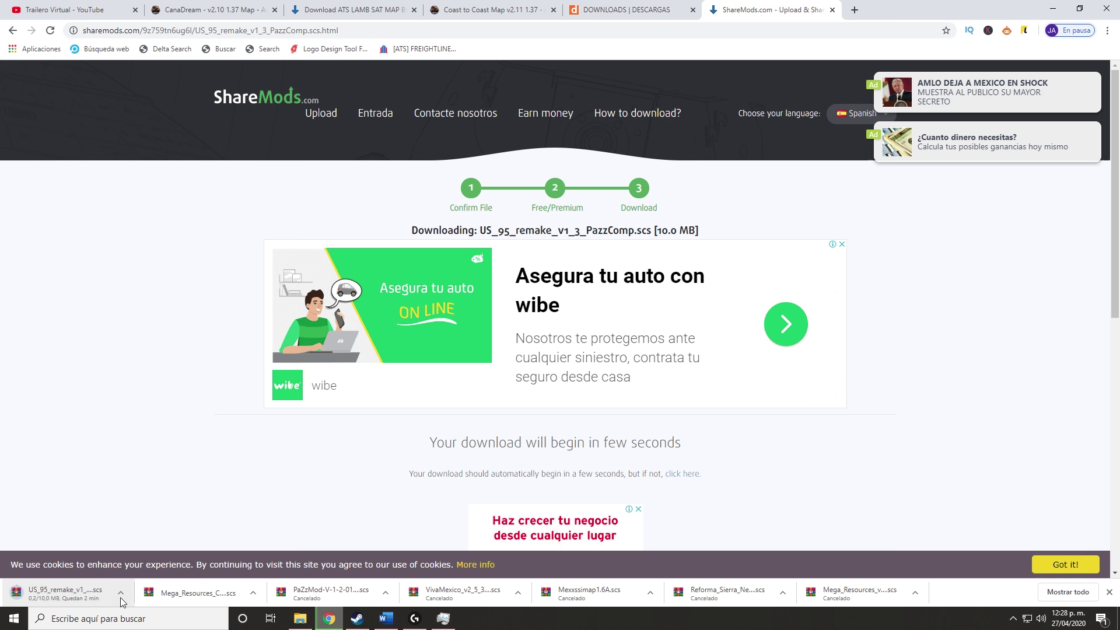
# - Cancel the US_95_remake_v1_3_PazzComp.scs download and close its ShareMods page
pyautogui.click(87, 593)
pyautogui.click(124, 591)
pyautogui.click(130, 574)
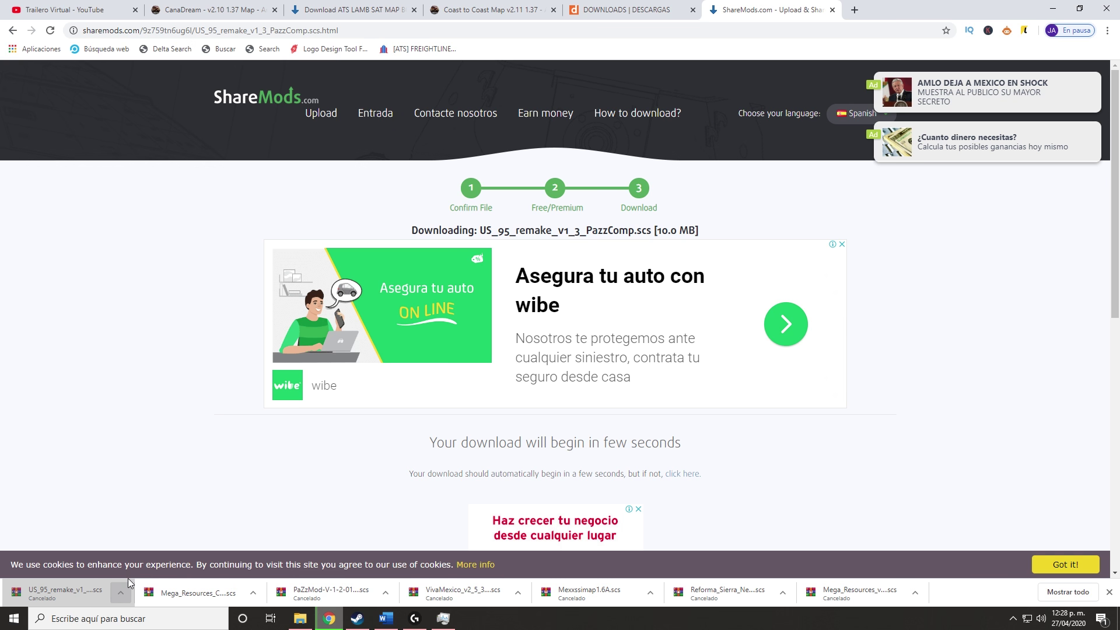
pyautogui.click(833, 9)
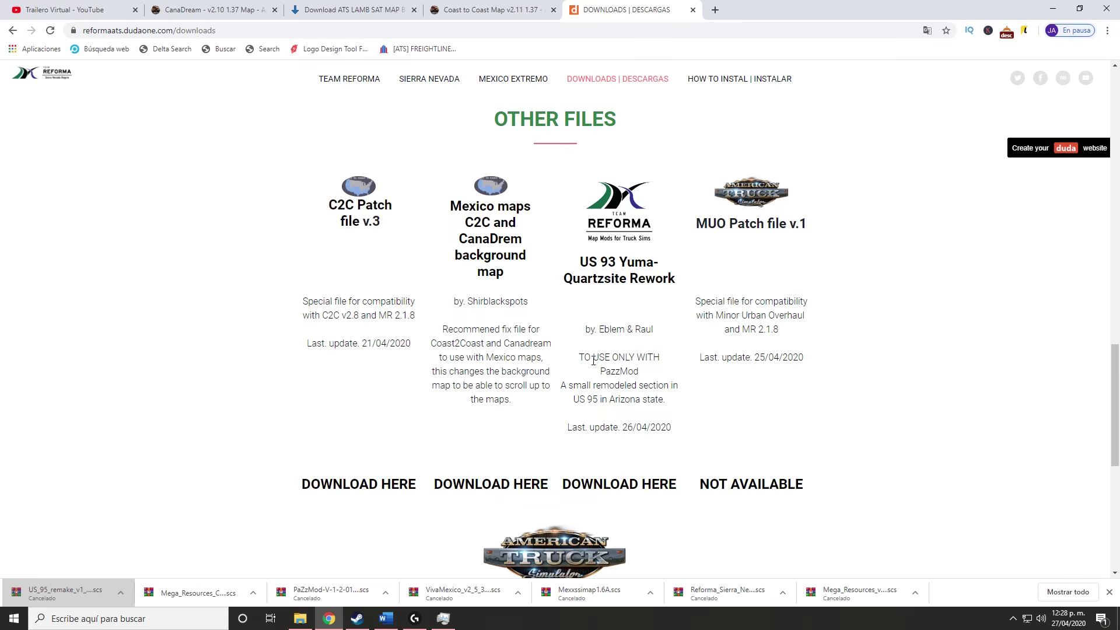
# - Examine the Coast to Coast Map v2.11 1.37 mod page, including its title, changelog, required DLC and download link
pyautogui.scroll(1, 593, 360)
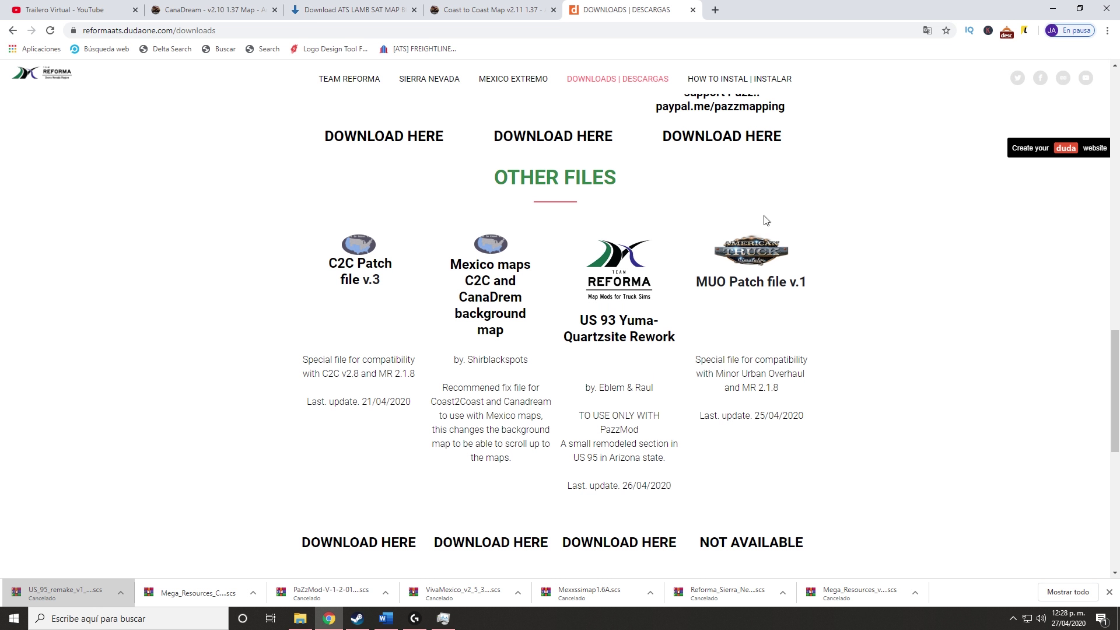
pyautogui.scroll(1, 736, 453)
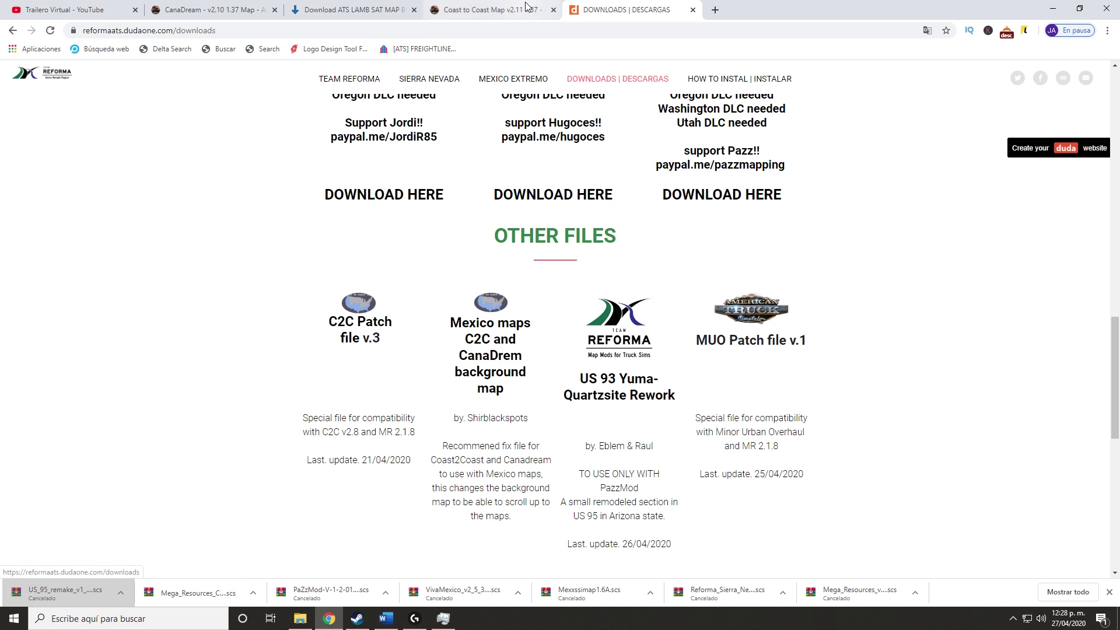
pyautogui.click(491, 12)
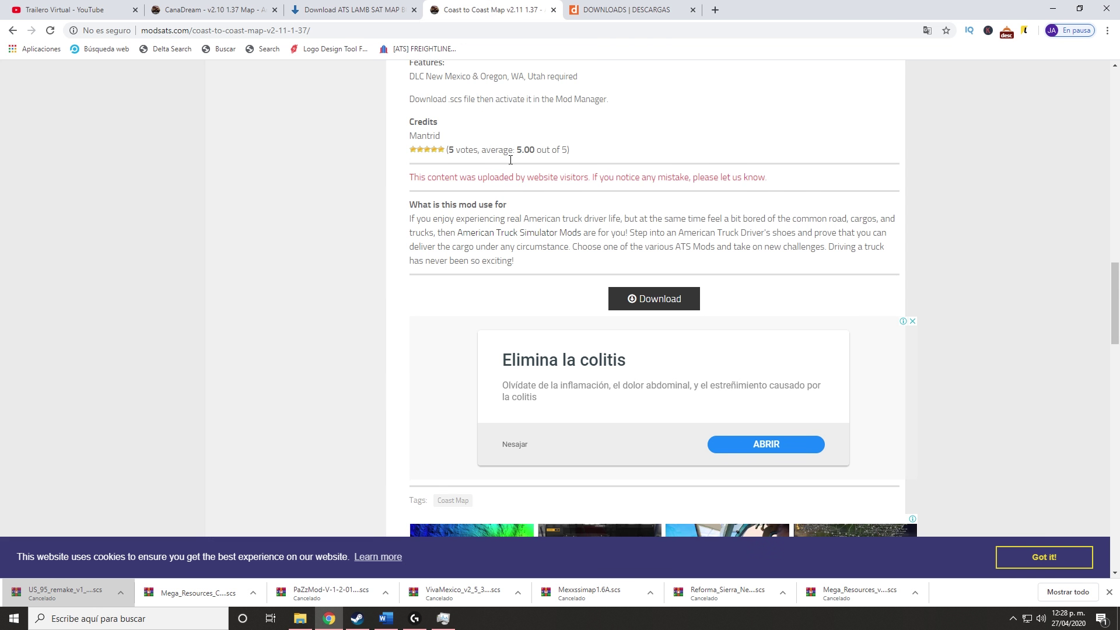
pyautogui.scroll(15, 511, 156)
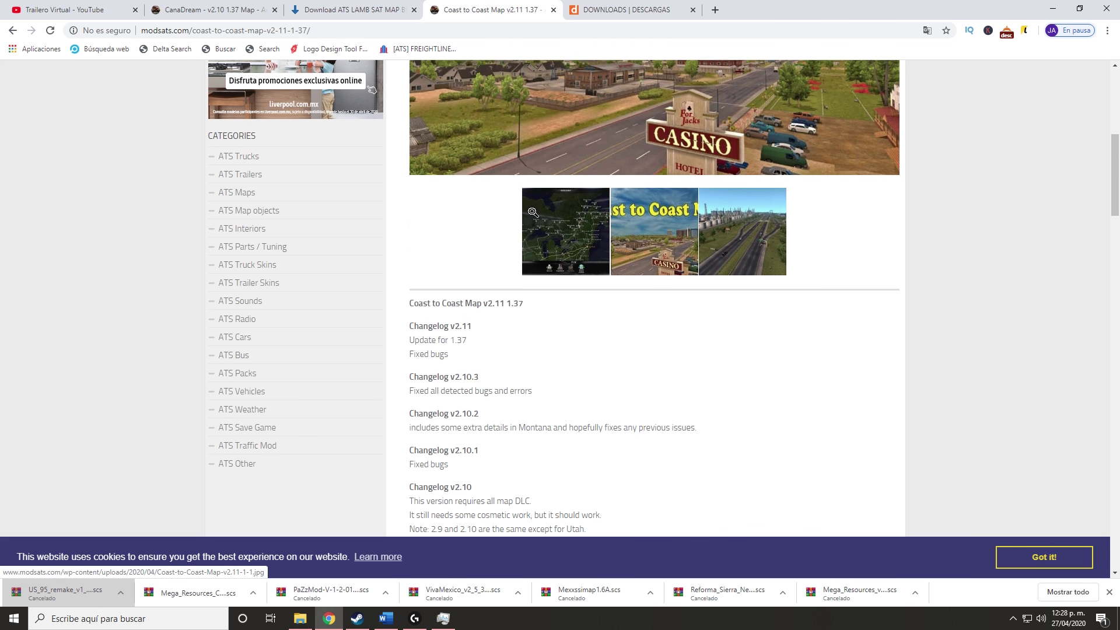
pyautogui.scroll(5, 533, 212)
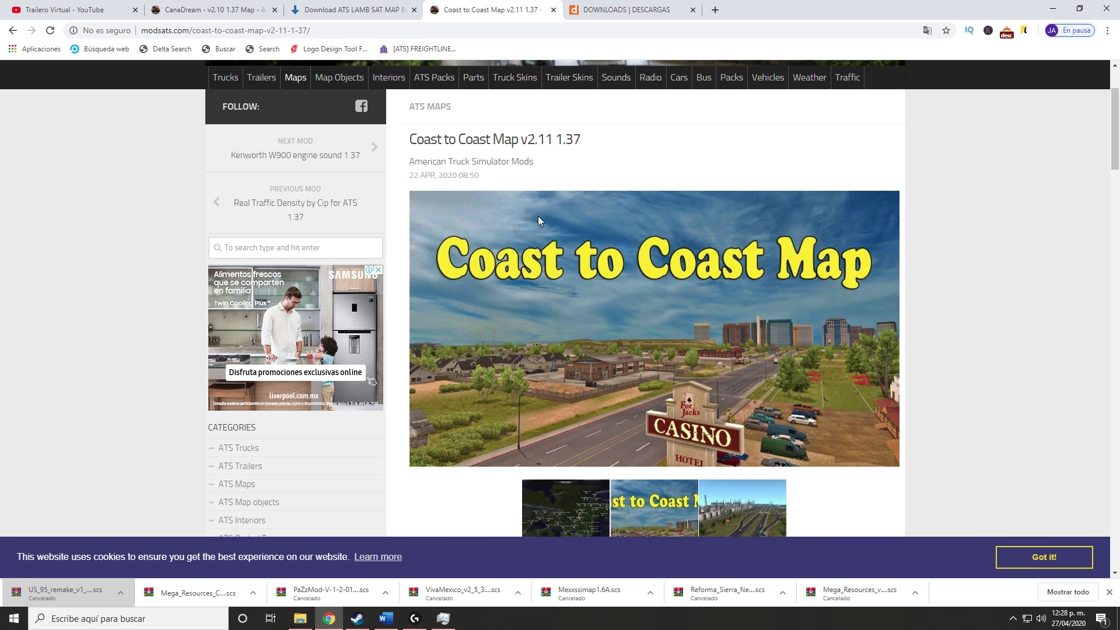
pyautogui.scroll(-4, 539, 233)
pyautogui.scroll(15, 540, 243)
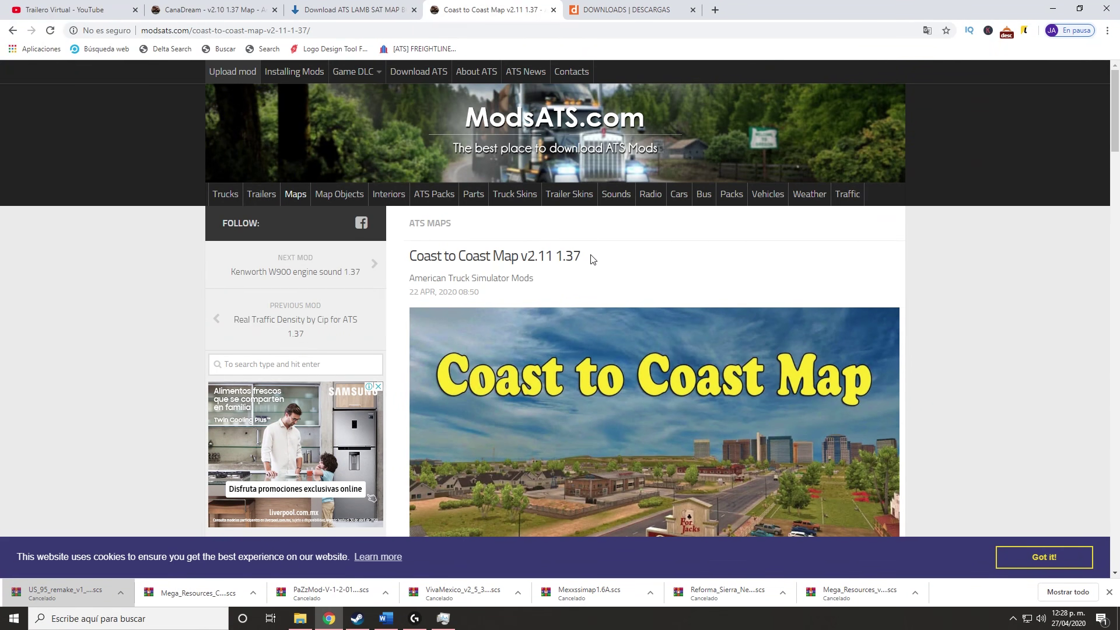
pyautogui.moveTo(593, 259); pyautogui.dragTo(409, 259)
pyautogui.scroll(-5, 521, 306)
pyautogui.scroll(-10, 521, 306)
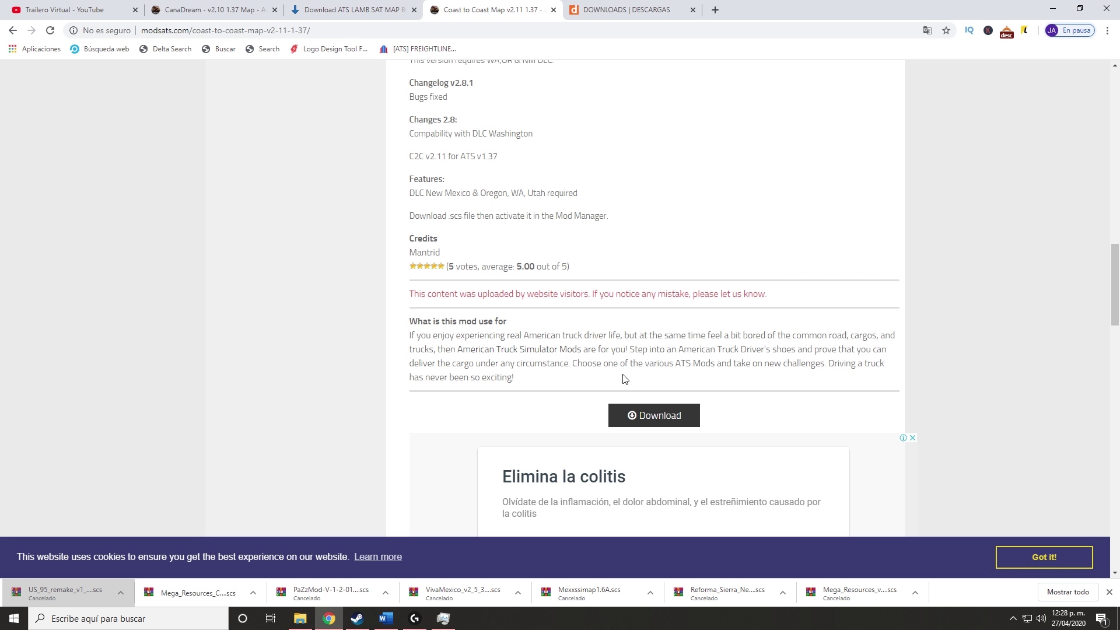
# - Open the DL-file page for Coast to Coast Map v2.11 and start the free download of Coast_to_Coast_v2.11.scs
pyautogui.click(632, 412)
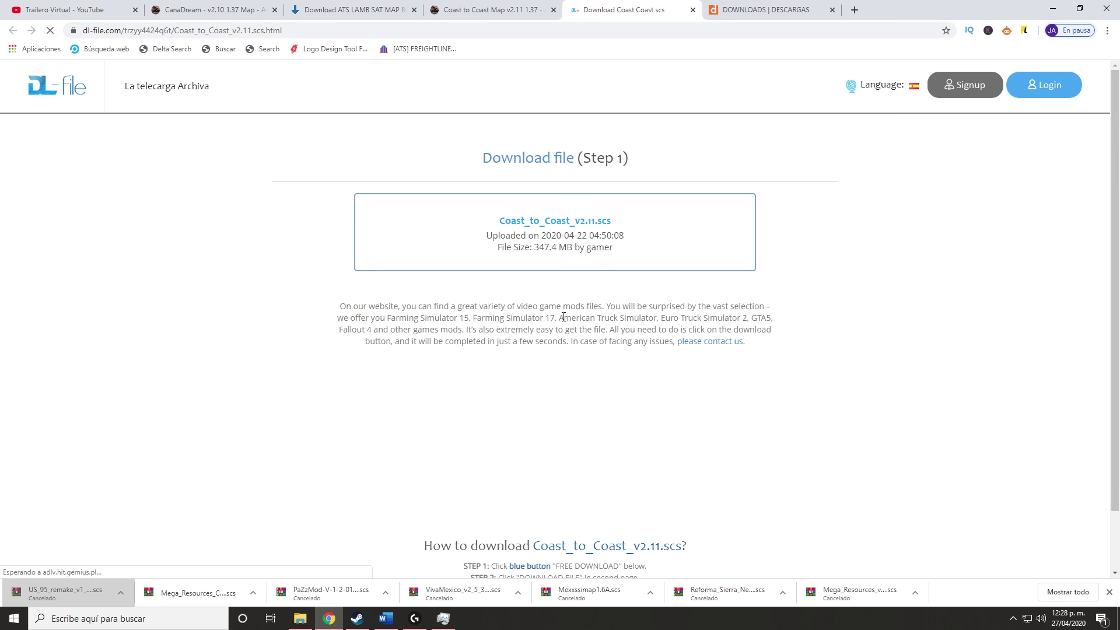
pyautogui.scroll(-3, 563, 318)
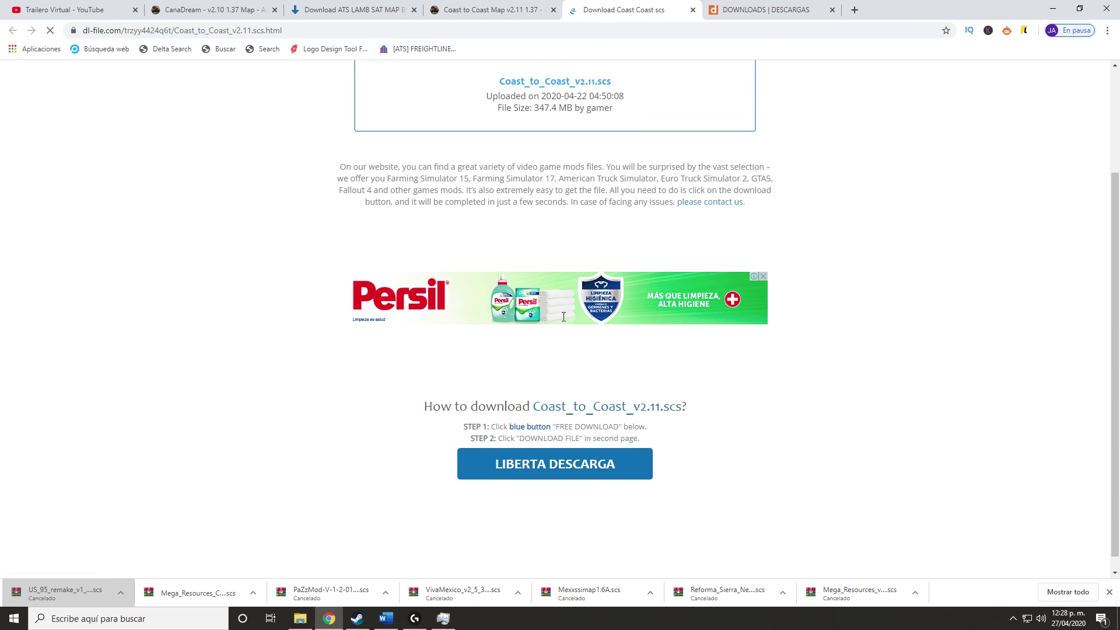
pyautogui.click(559, 454)
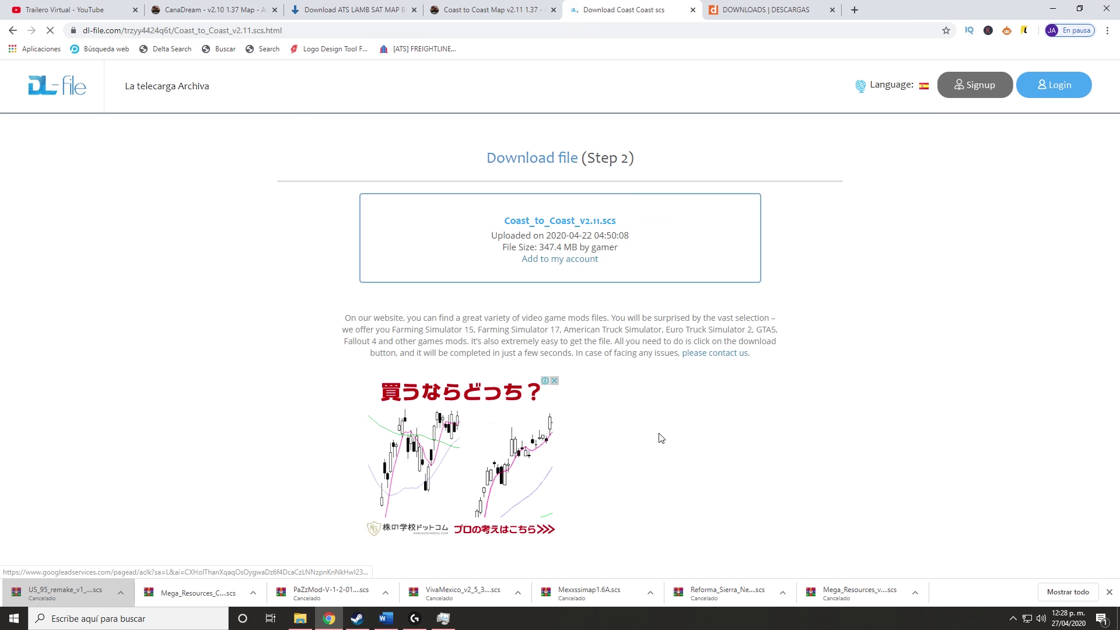
pyautogui.scroll(-3, 547, 466)
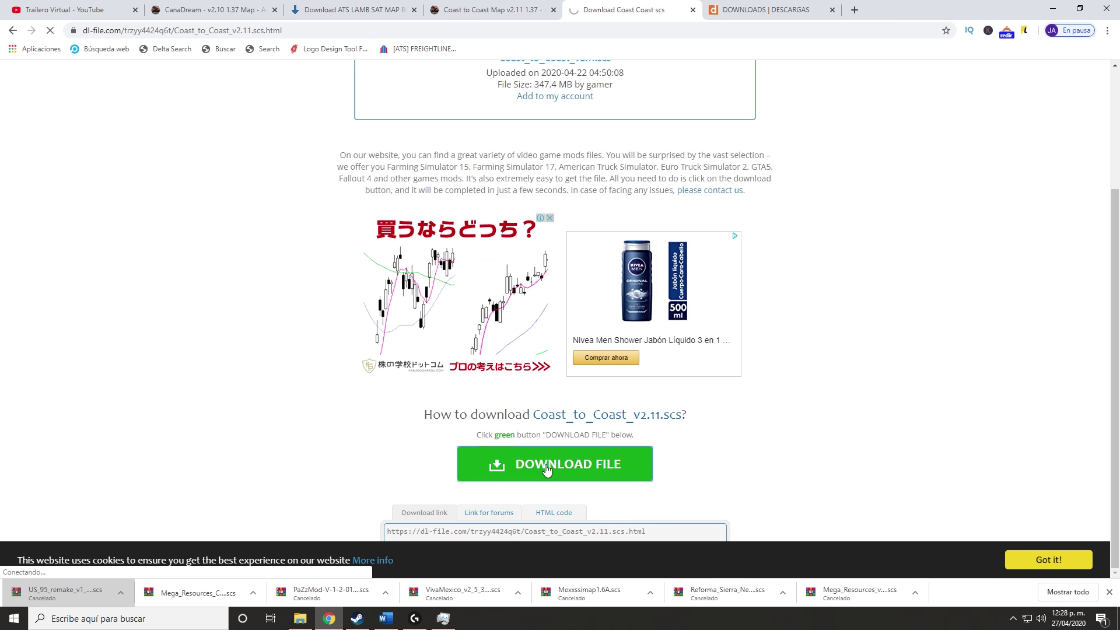
pyautogui.click(547, 470)
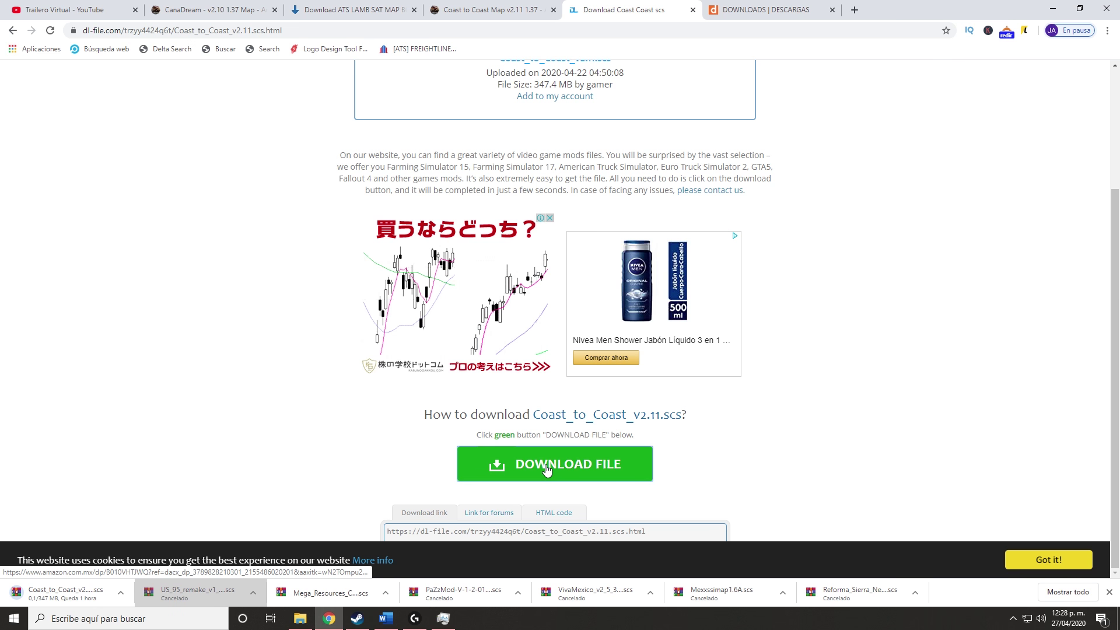
# - Cancel the Coast_to_Coast_v2.11.scs download and close its DL-file page
pyautogui.click(123, 597)
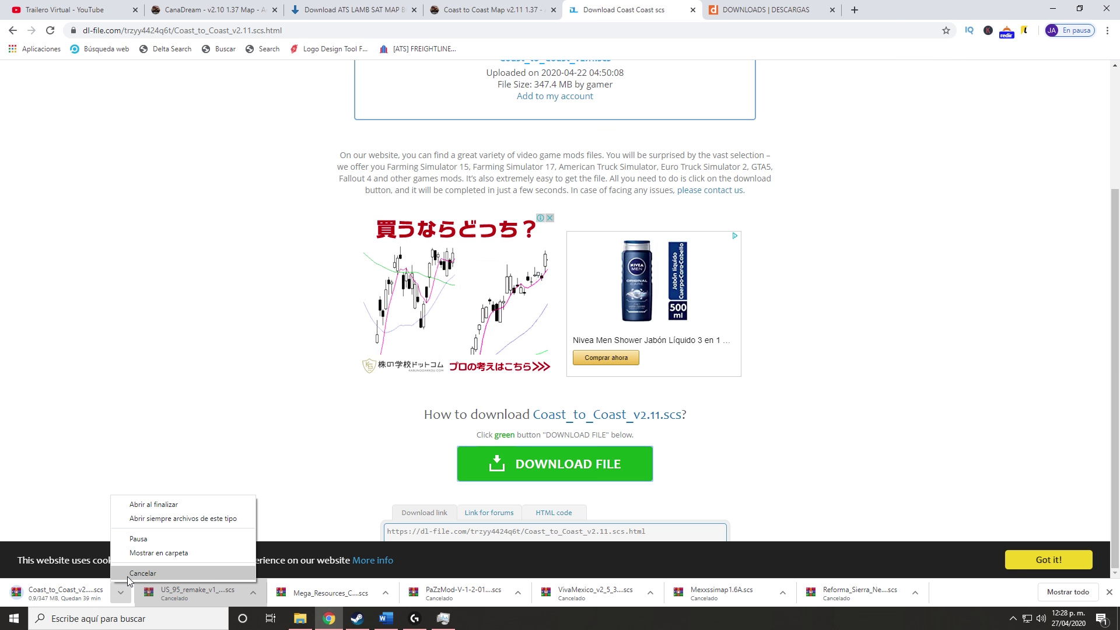
pyautogui.click(127, 577)
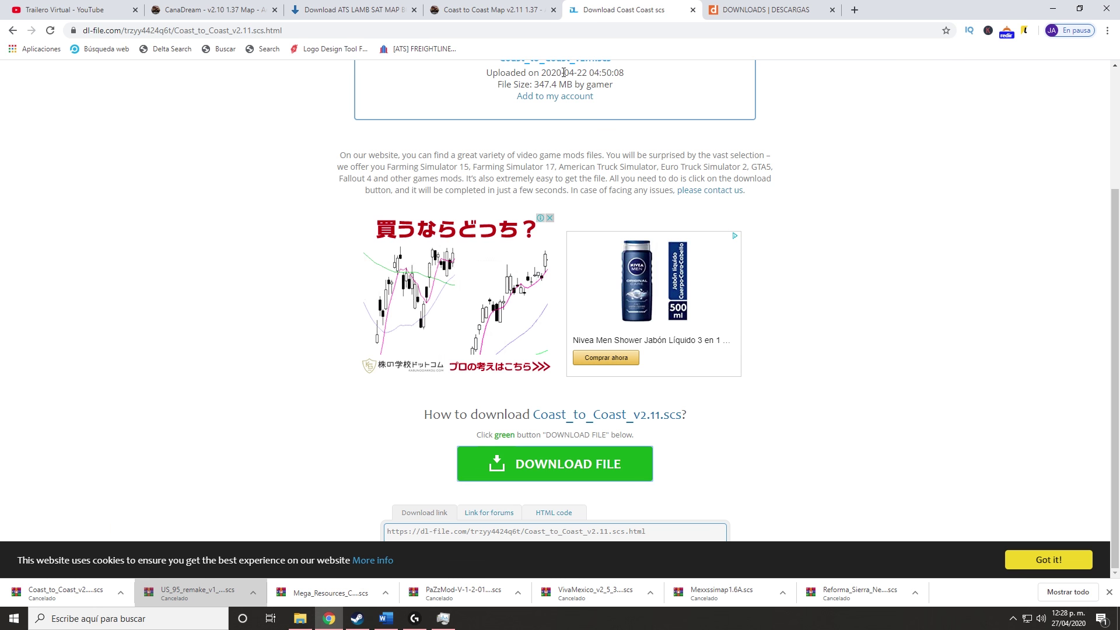
pyautogui.click(693, 9)
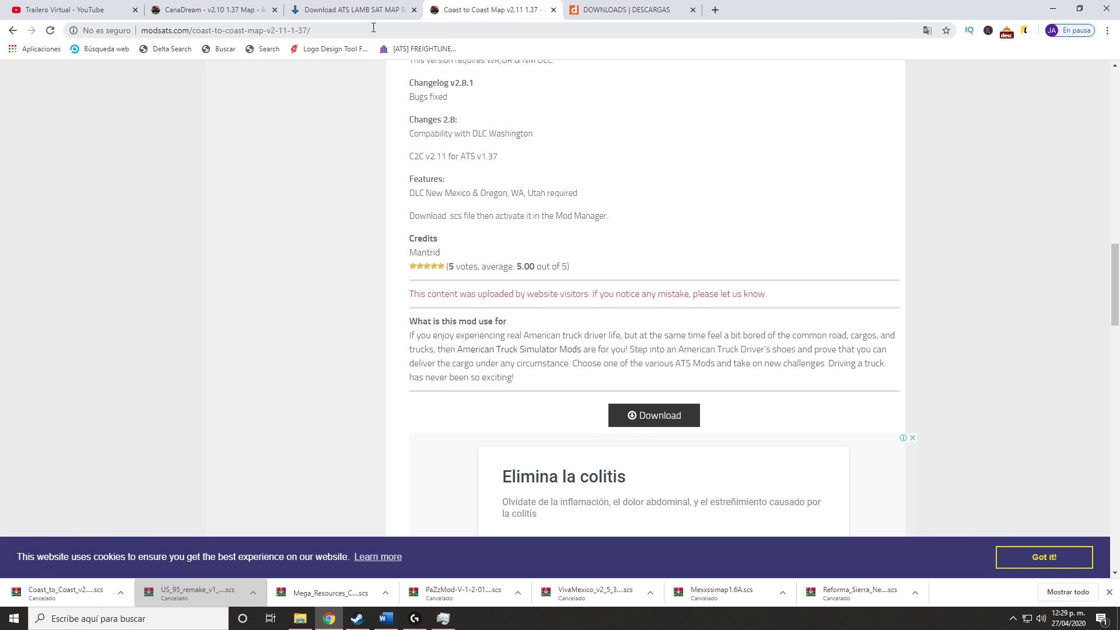
# - Go to the CanaDream – v2.10 1.37 Map mod page and open its DL-file download page
pyautogui.click(223, 12)
pyautogui.scroll(2, 391, 188)
pyautogui.click(650, 252)
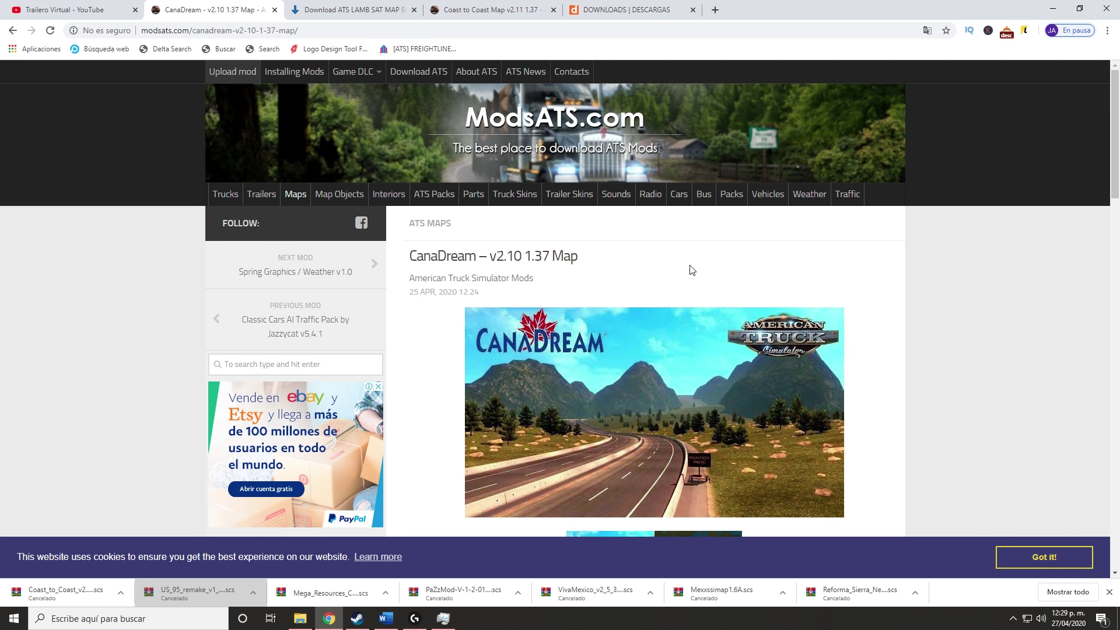
pyautogui.scroll(-10, 584, 263)
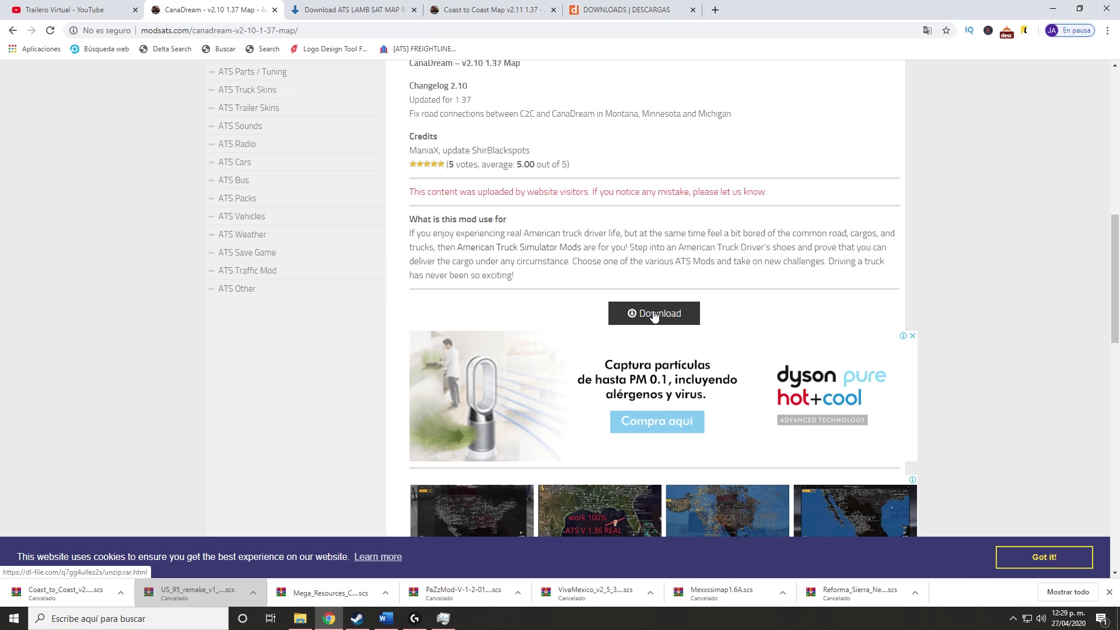
pyautogui.click(654, 316)
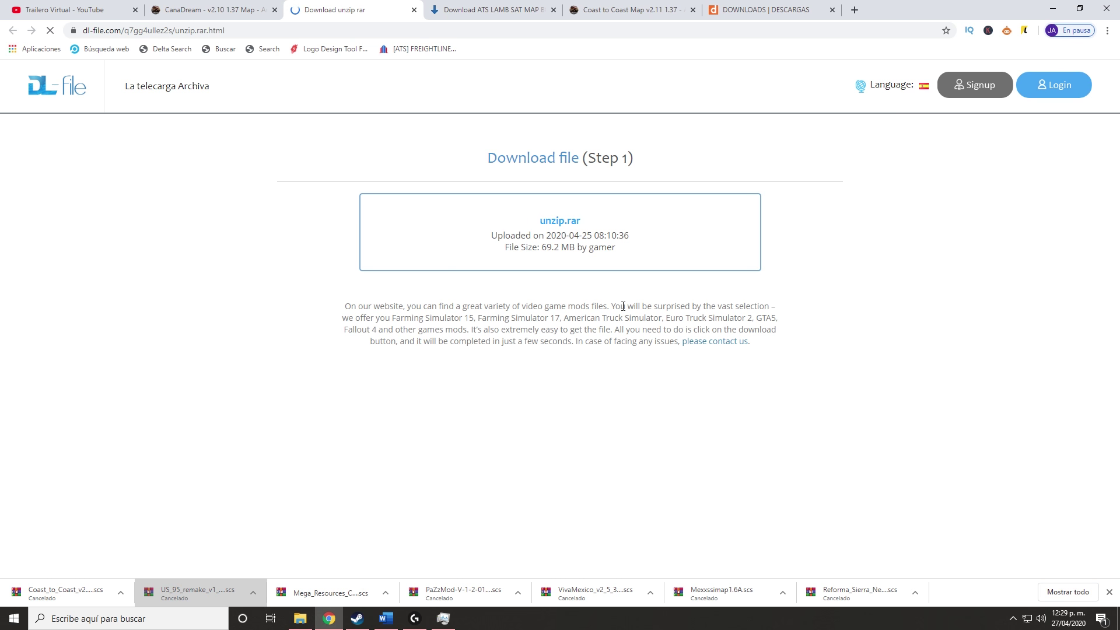
# - Start the free download of unzip.rar from DL-file, then cancel the transfer
pyautogui.scroll(-1, 588, 380)
pyautogui.click(570, 537)
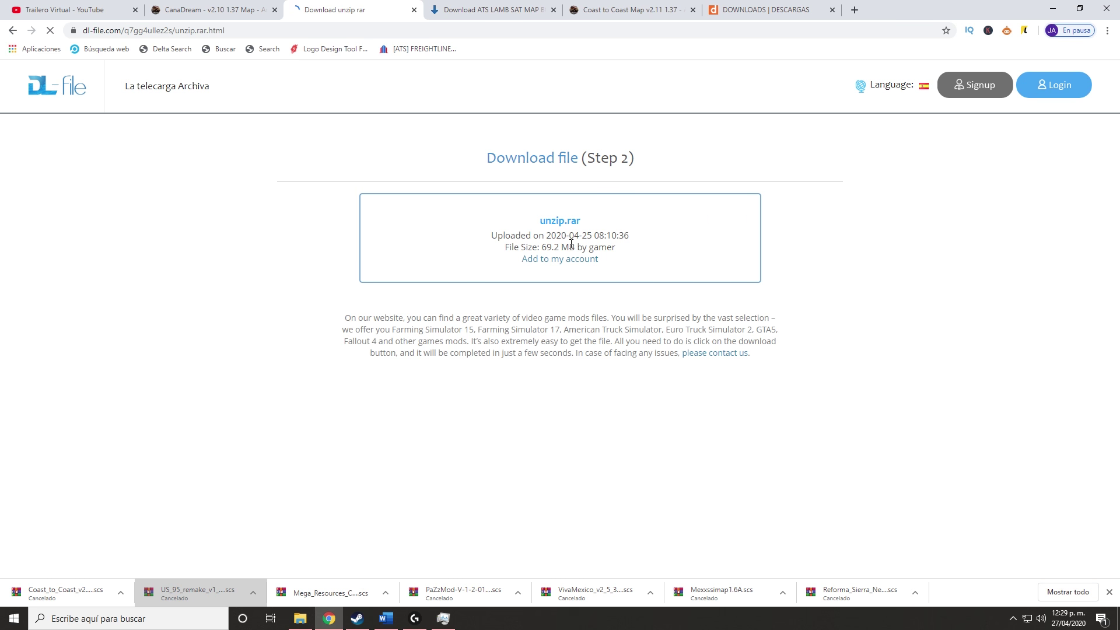
pyautogui.click(1109, 591)
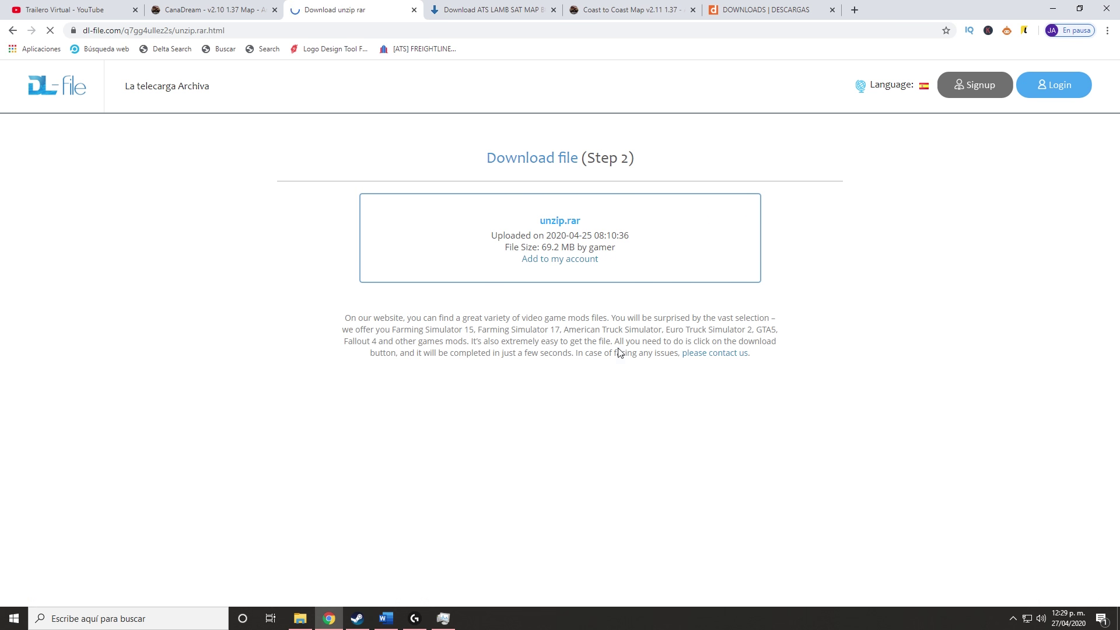
pyautogui.scroll(-1, 591, 315)
pyautogui.click(547, 501)
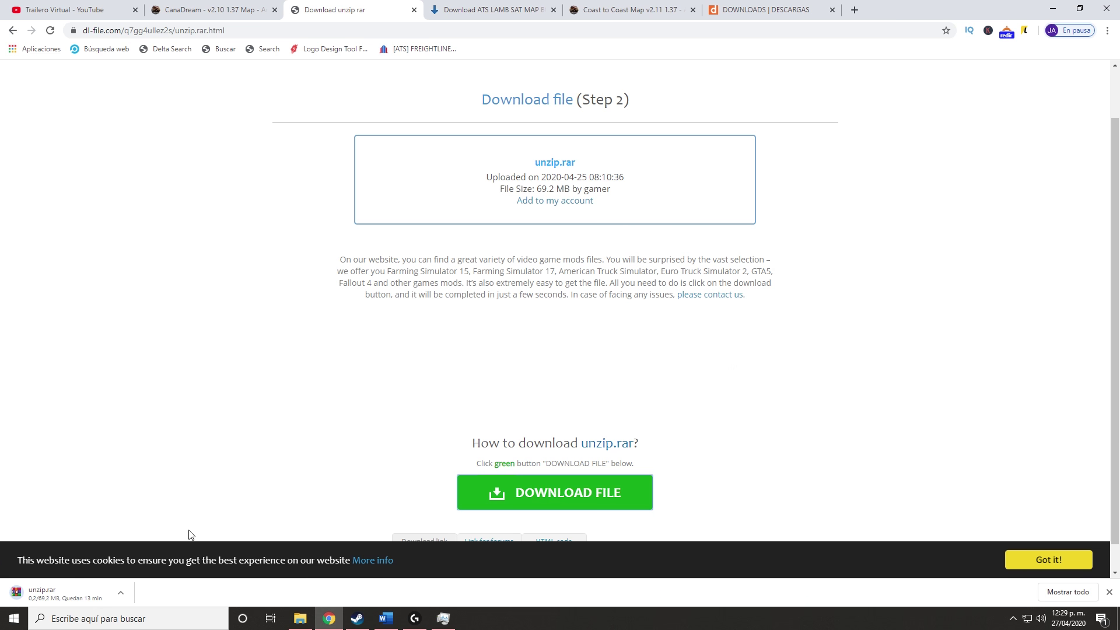
pyautogui.click(120, 593)
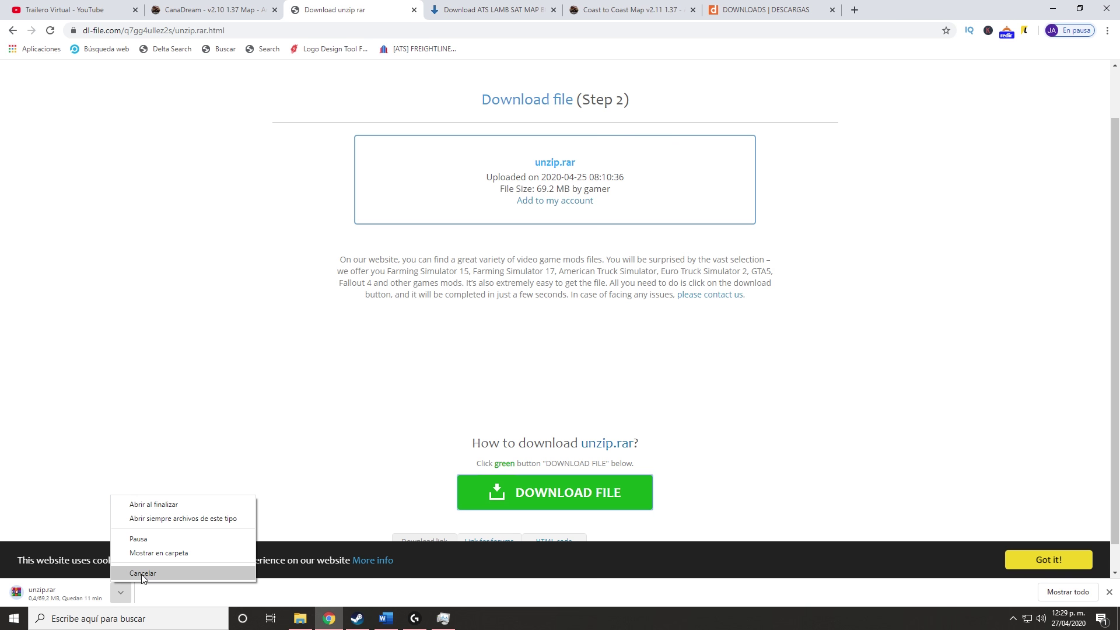
pyautogui.click(142, 574)
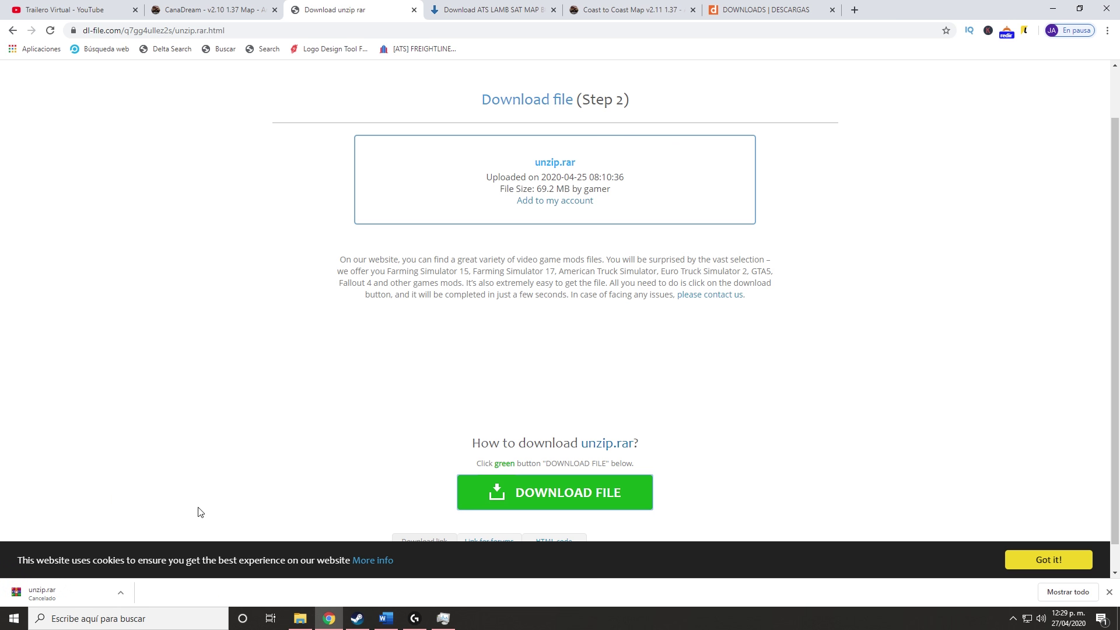
# - Switch to the ShareMods page for ATS_LAMB_SAT_BG_MAP_BORDERS_BLACK_STD.scs and close the advertisement page it opens
pyautogui.click(482, 17)
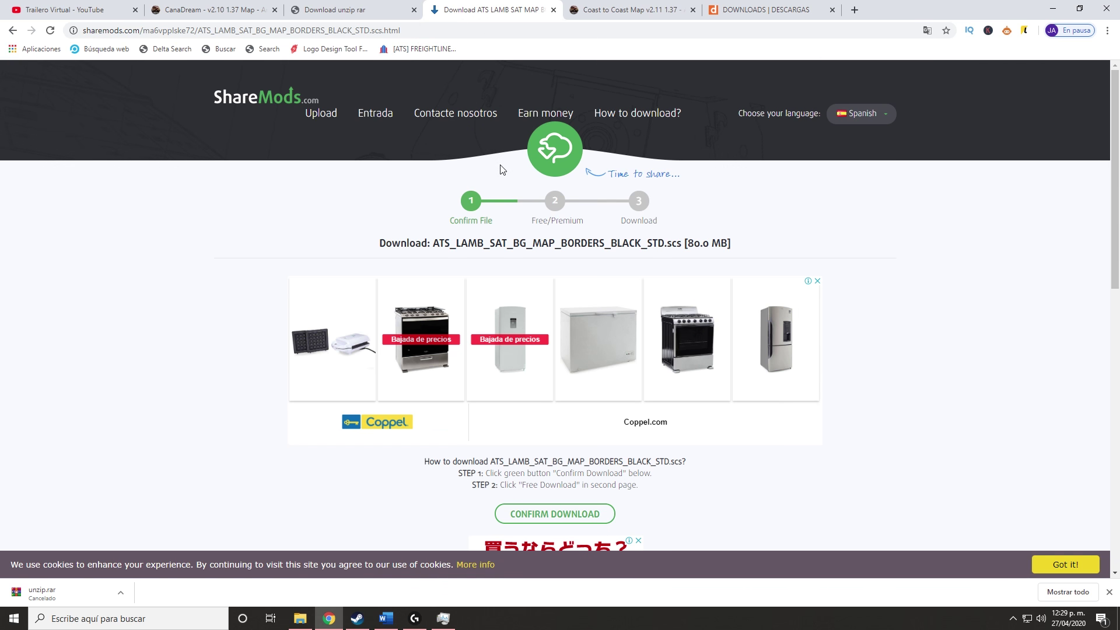
pyautogui.scroll(-2, 481, 210)
pyautogui.scroll(1, 483, 208)
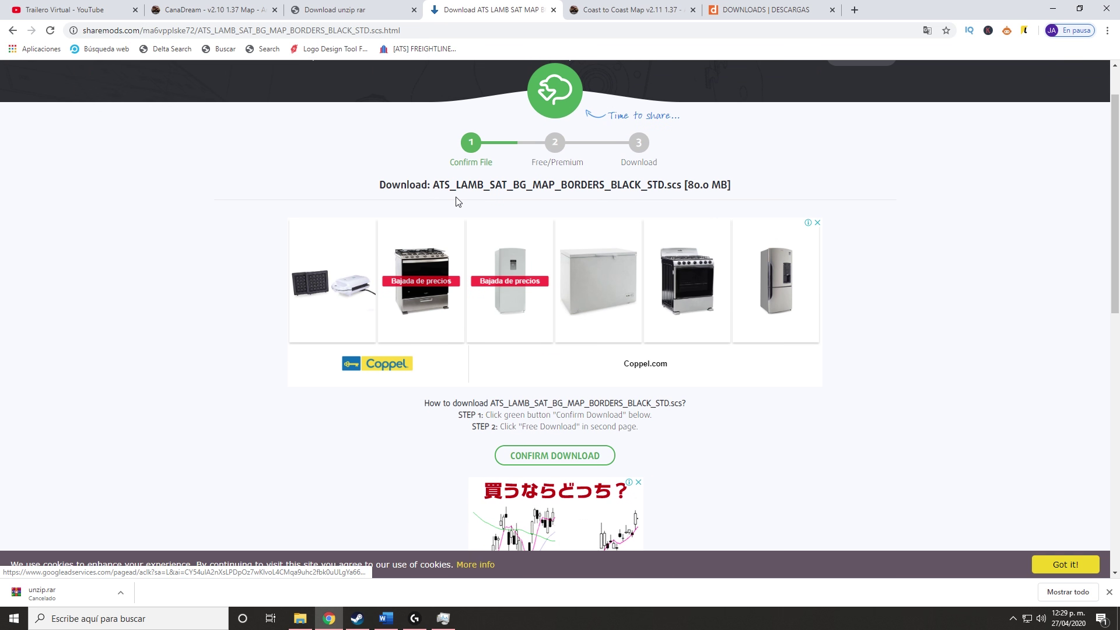
pyautogui.click(744, 184)
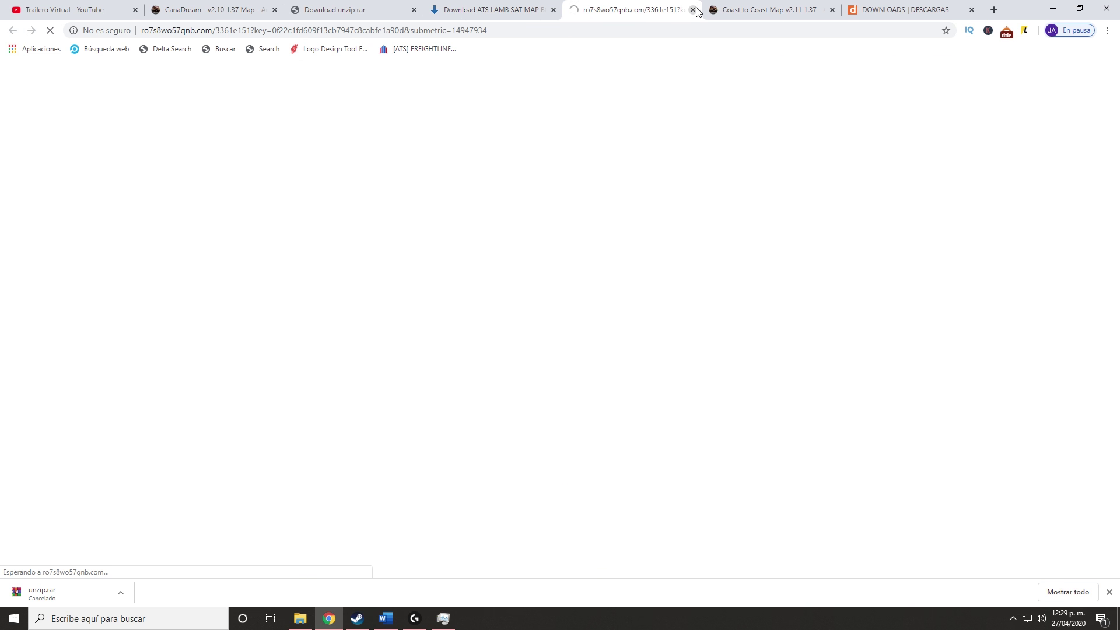
pyautogui.click(695, 10)
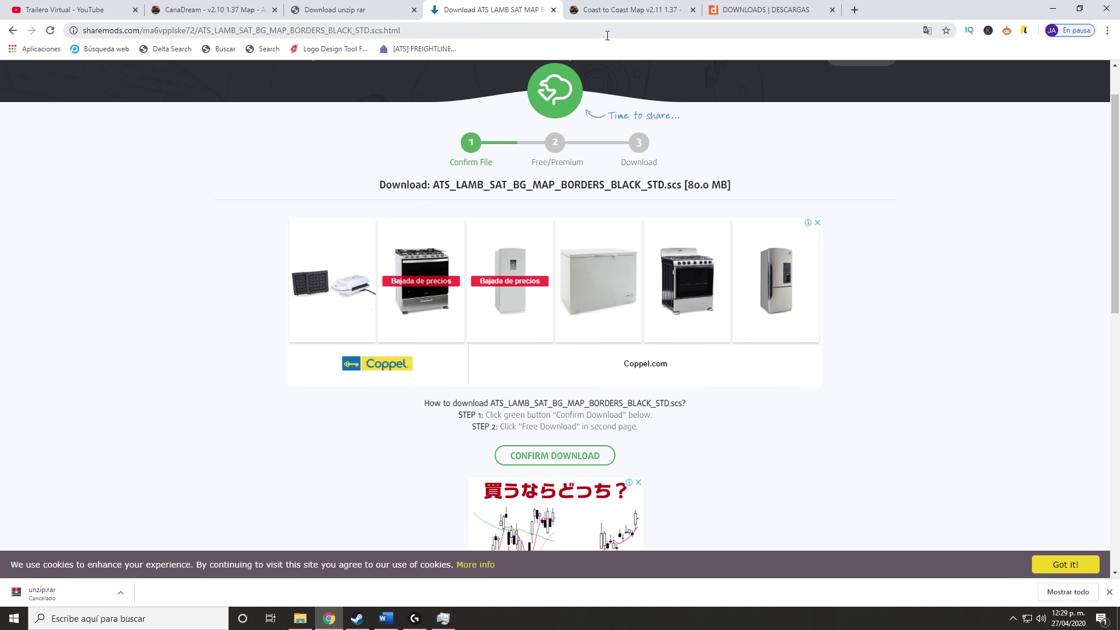
# - Confirm the download of ATS_LAMB_SAT_BG_MAP_BORDERS_BLACK_STD.scs on ShareMods, closing the advertisement page that opens
pyautogui.click(560, 460)
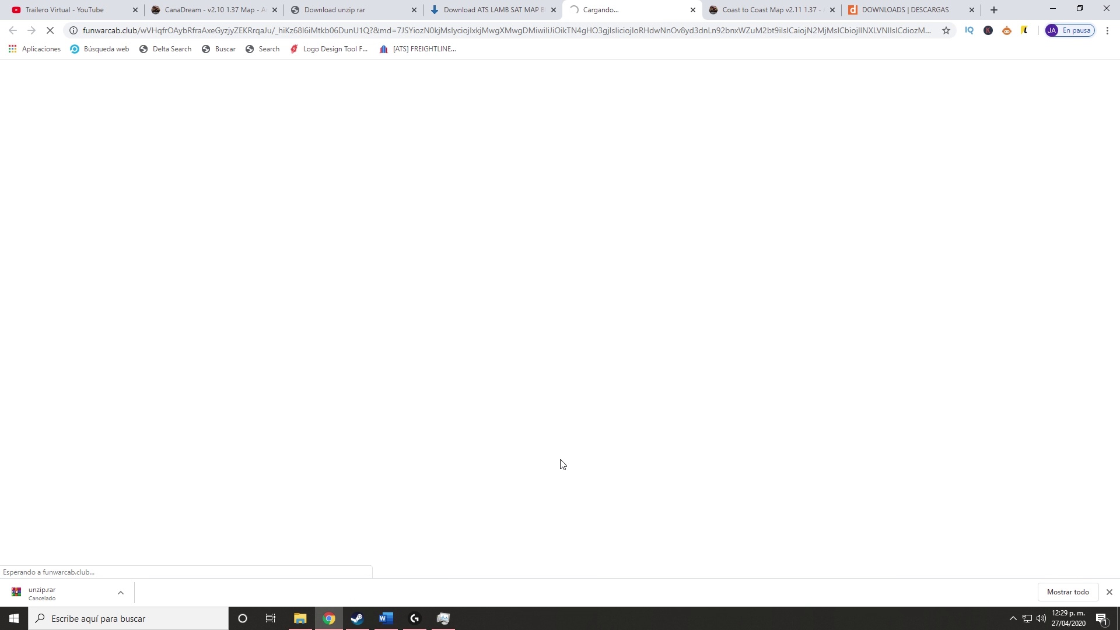
pyautogui.click(693, 9)
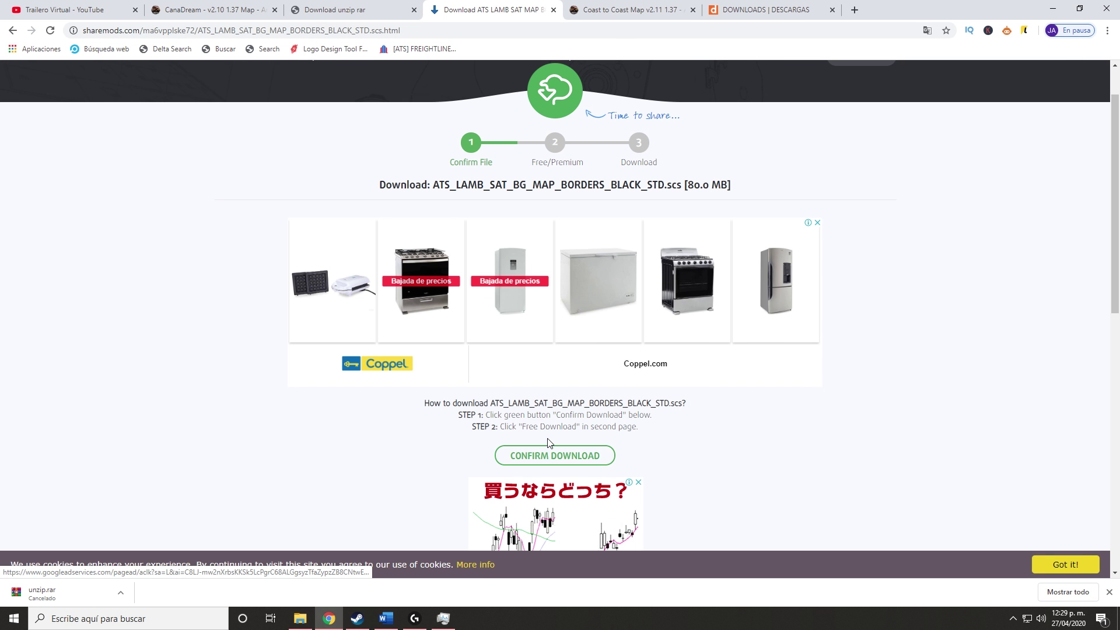
pyautogui.click(545, 459)
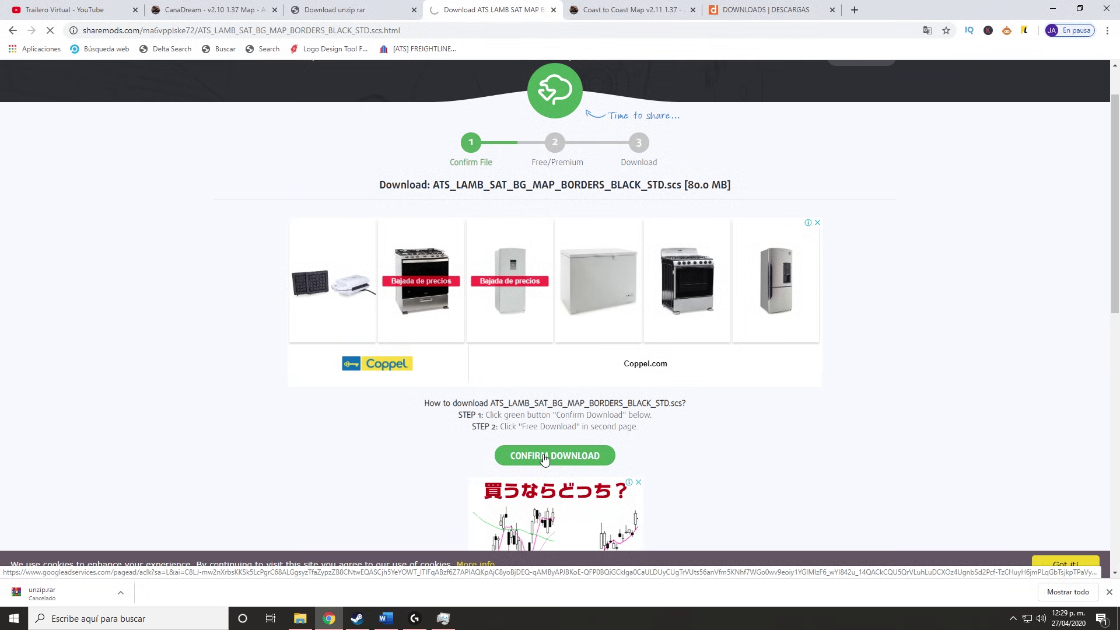
# - Start the free download of ATS_LAMB_SAT_BG_MAP_BORDERS_BLACK_STD.scs, closing the advertisement pages, and cancel the transfer
pyautogui.scroll(-3, 540, 468)
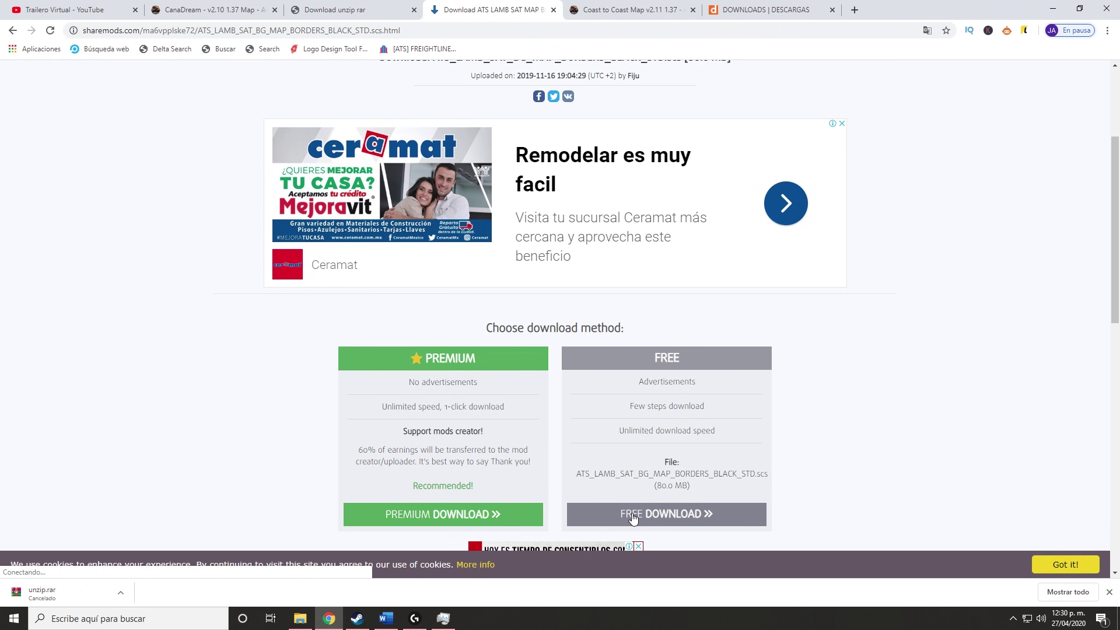
pyautogui.click(633, 519)
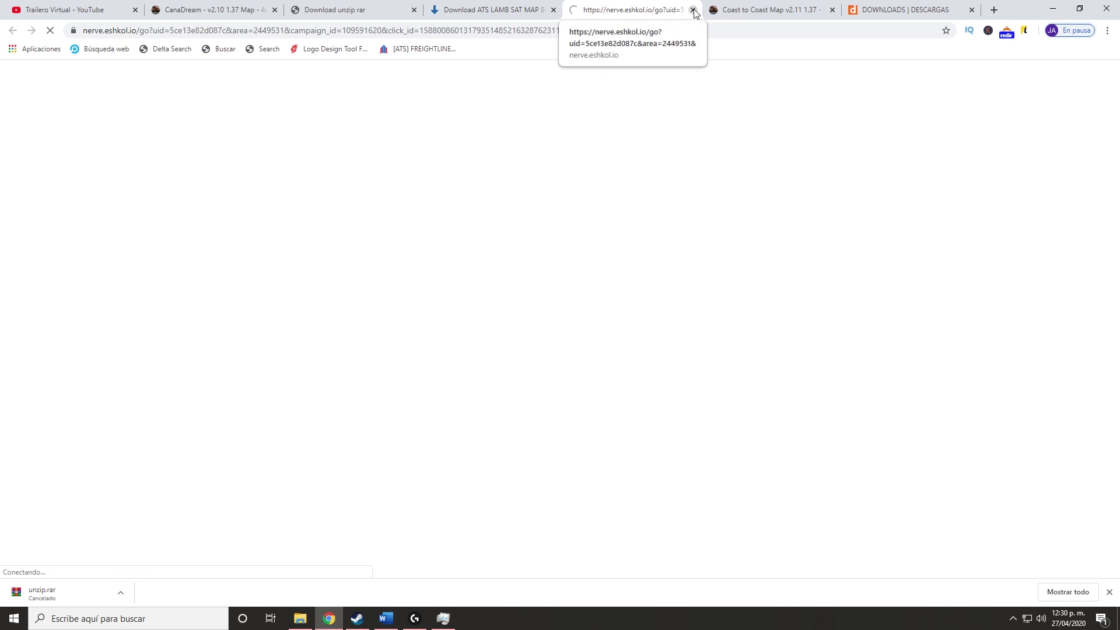
pyautogui.click(694, 10)
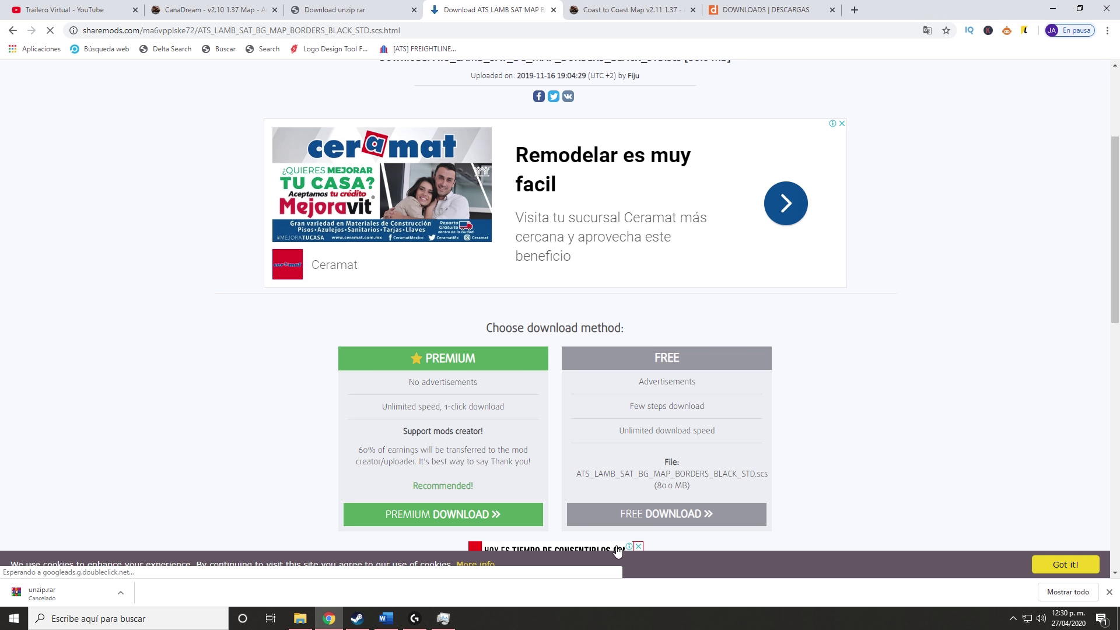
pyautogui.click(639, 517)
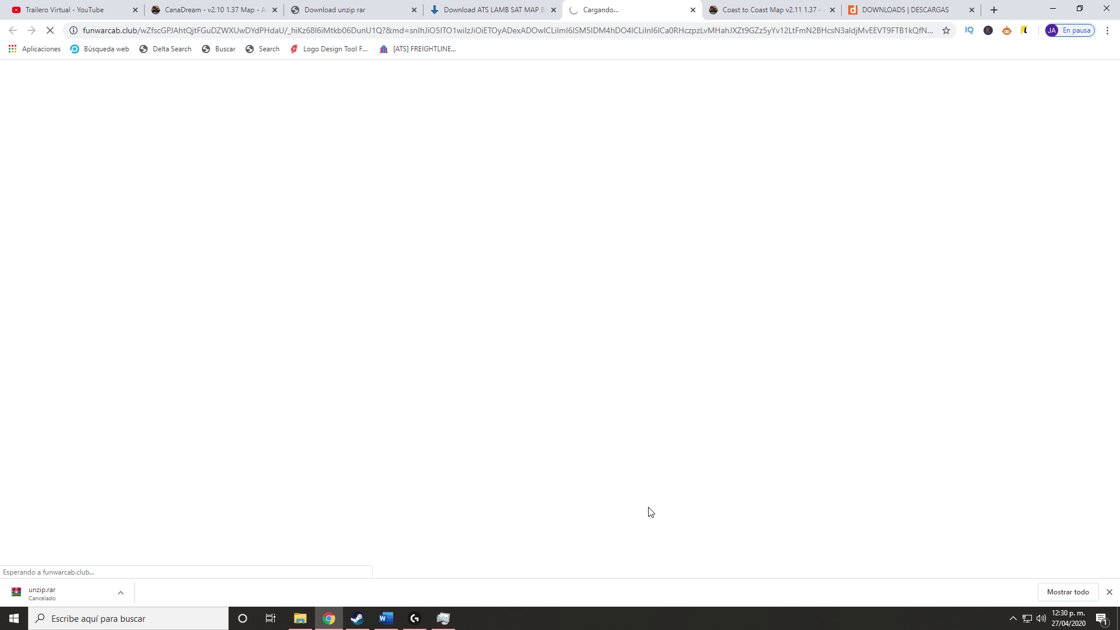
pyautogui.click(693, 10)
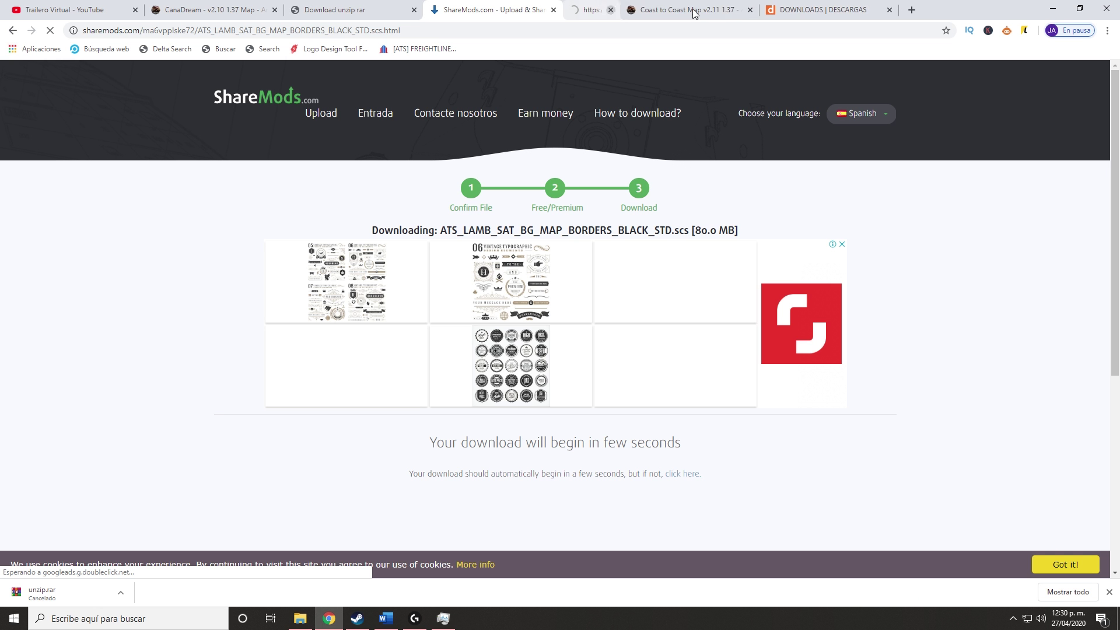
pyautogui.click(679, 474)
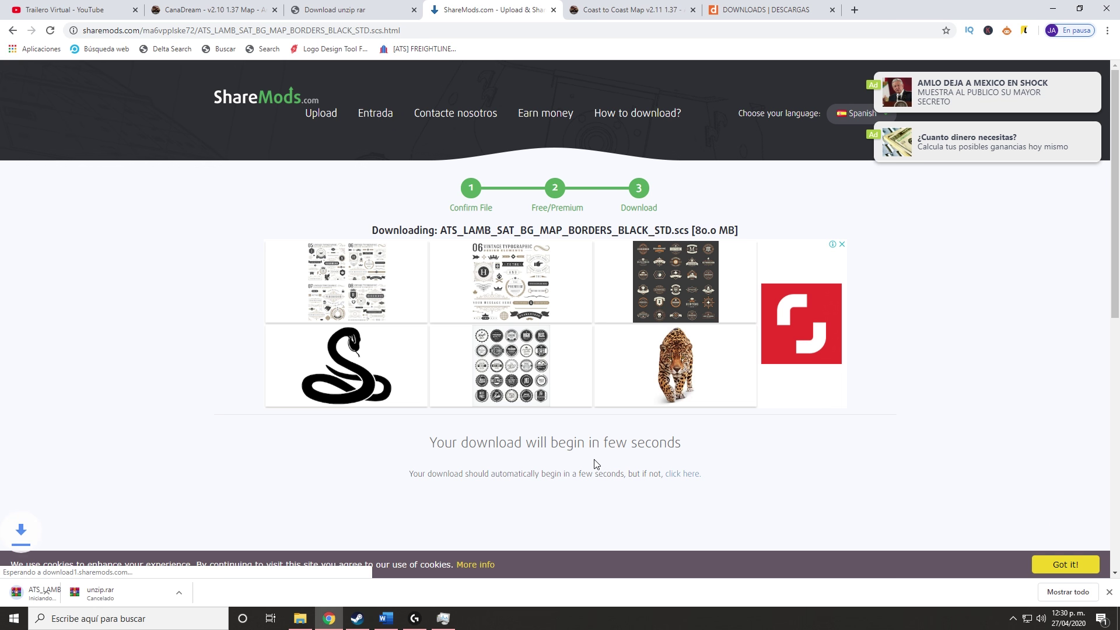
pyautogui.click(120, 593)
pyautogui.click(135, 575)
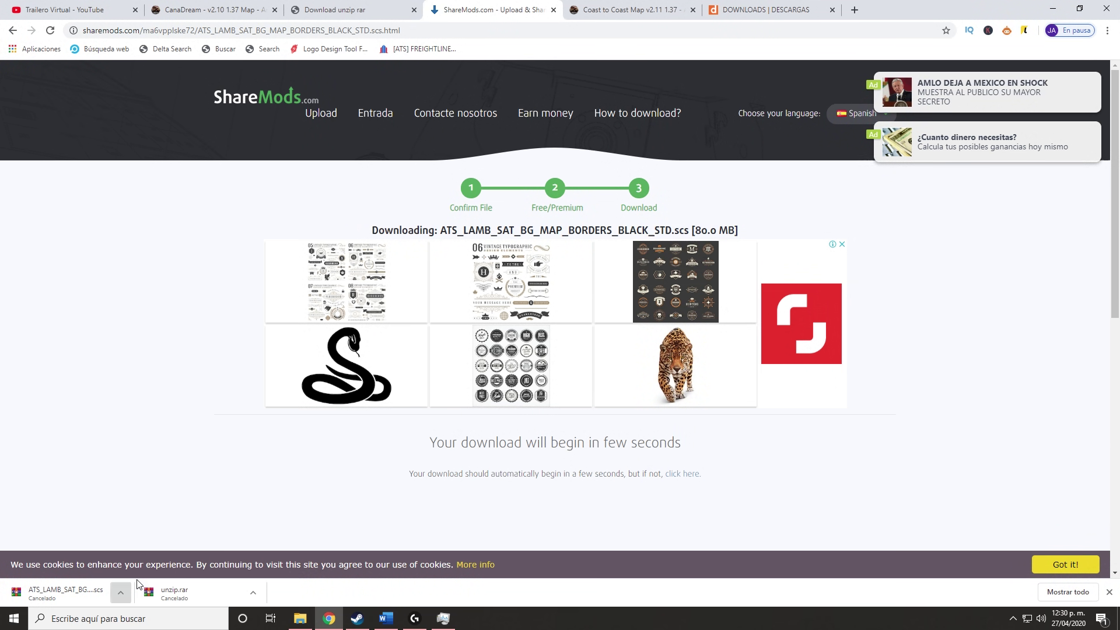
# - Switch to File Explorer, maximize the Canada Dream y Coast folder window and examine the downloaded mod files one by one
pyautogui.click(302, 624)
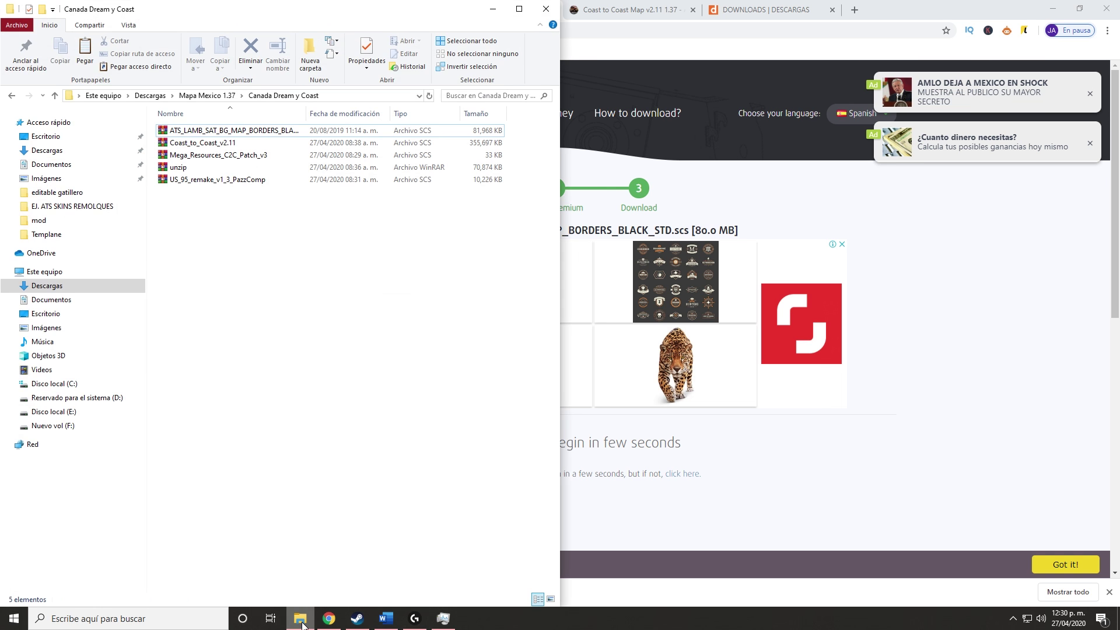
pyautogui.click(519, 9)
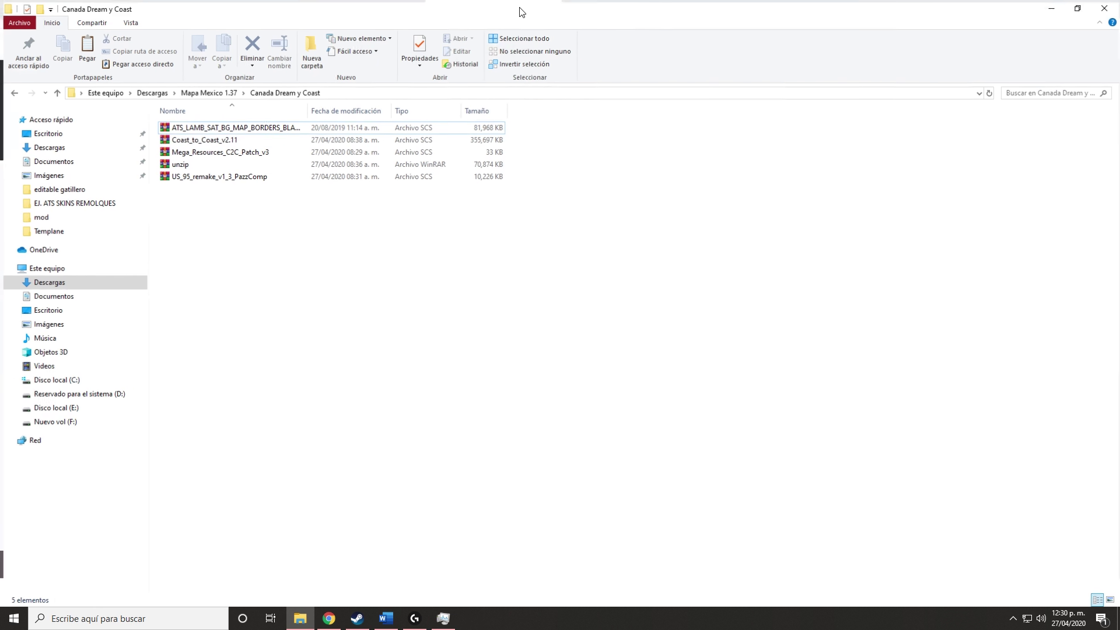
pyautogui.click(192, 140)
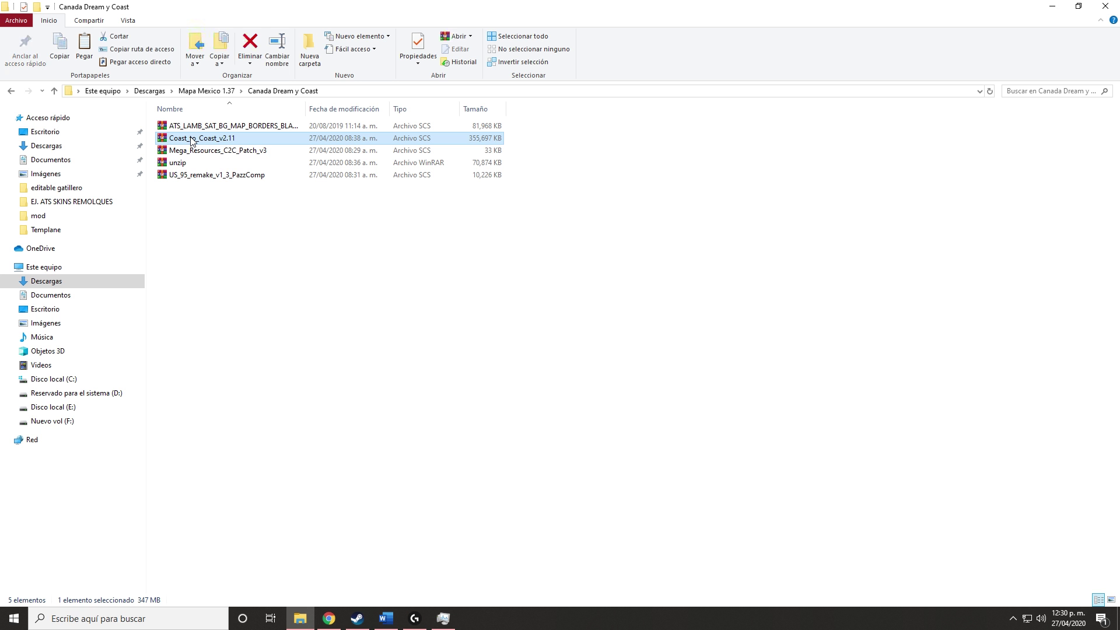
pyautogui.click(211, 158)
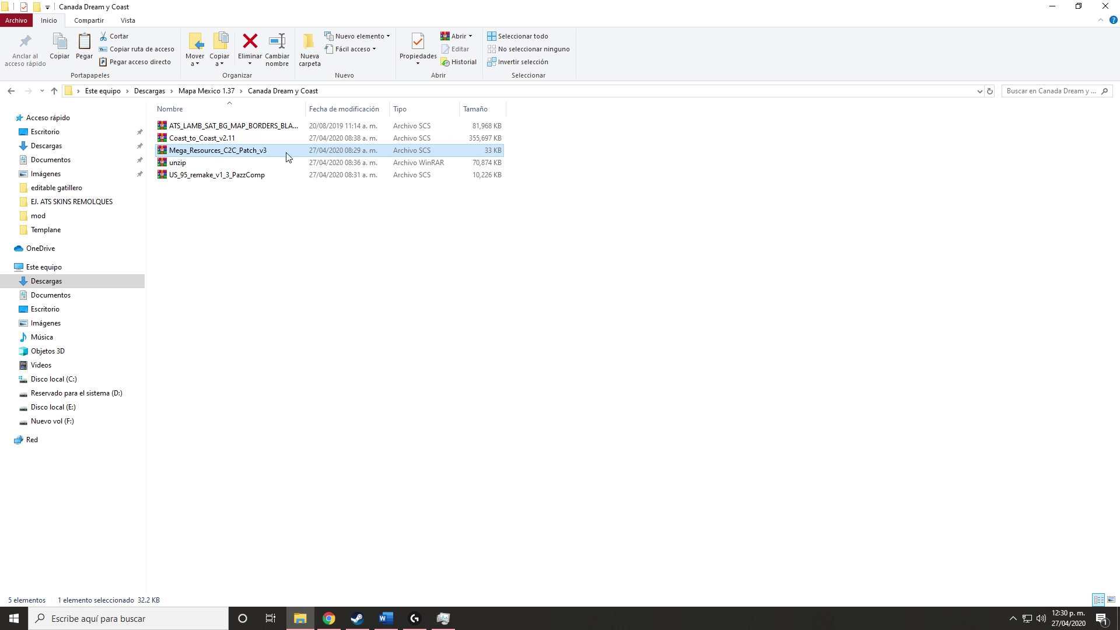
pyautogui.click(178, 164)
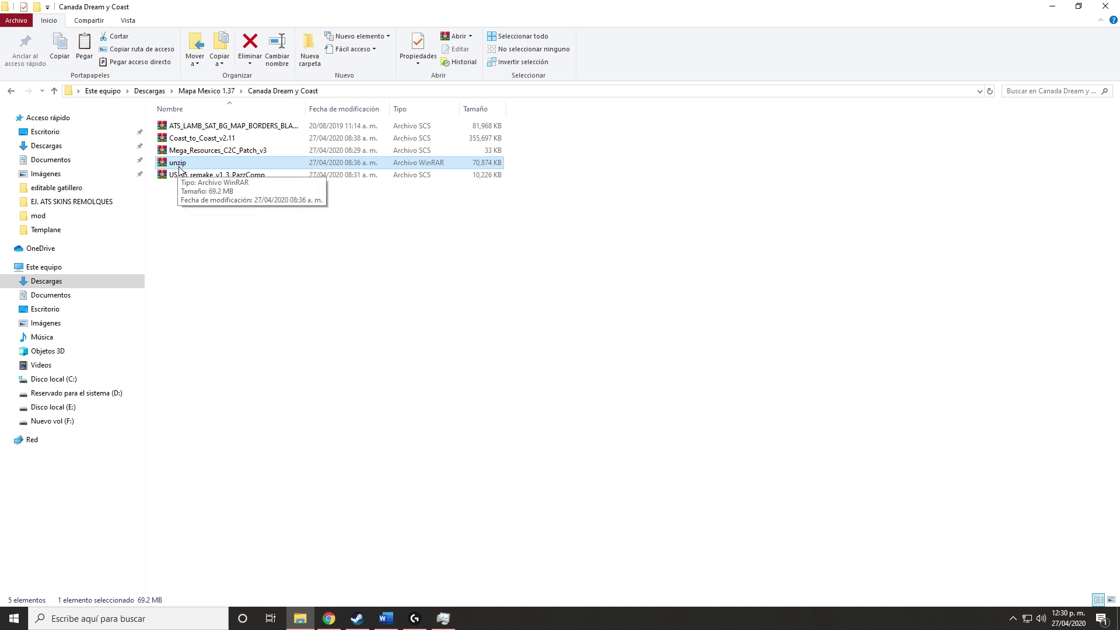
pyautogui.click(212, 179)
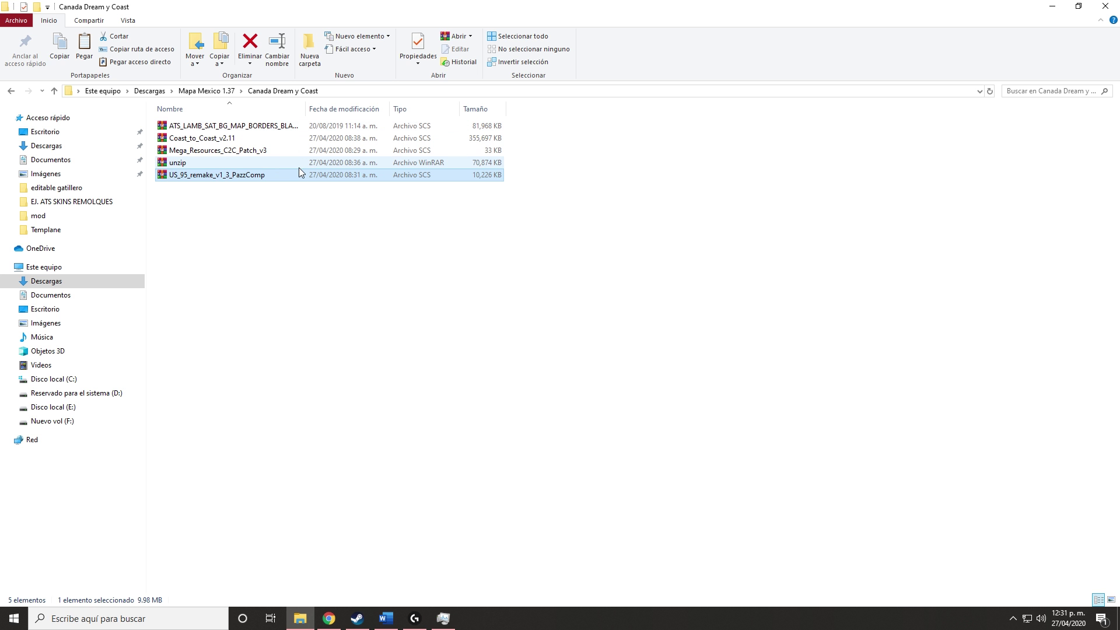
# - Extract the unzip archive directly into the Canada Dream y Coast folder and delete the archive
pyautogui.click(265, 164)
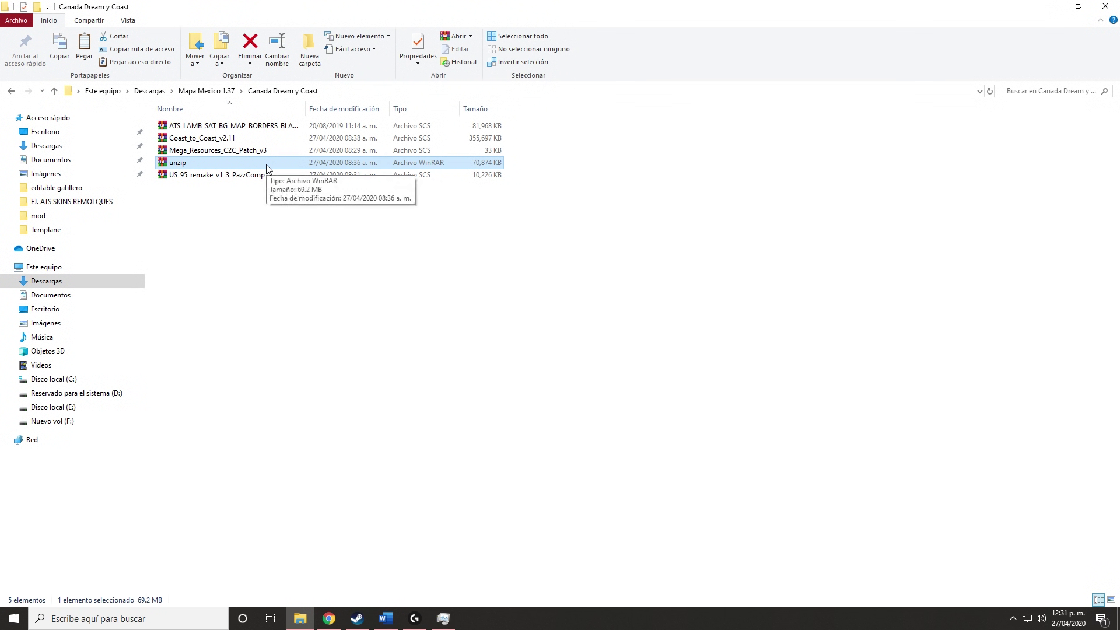
pyautogui.click(267, 165)
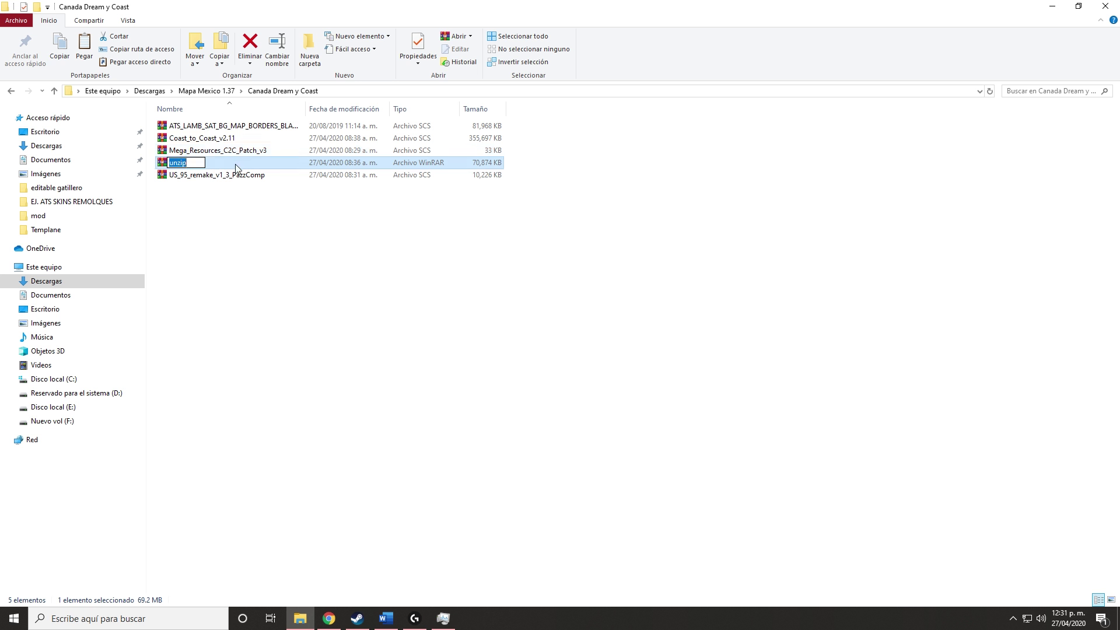
pyautogui.click(210, 206)
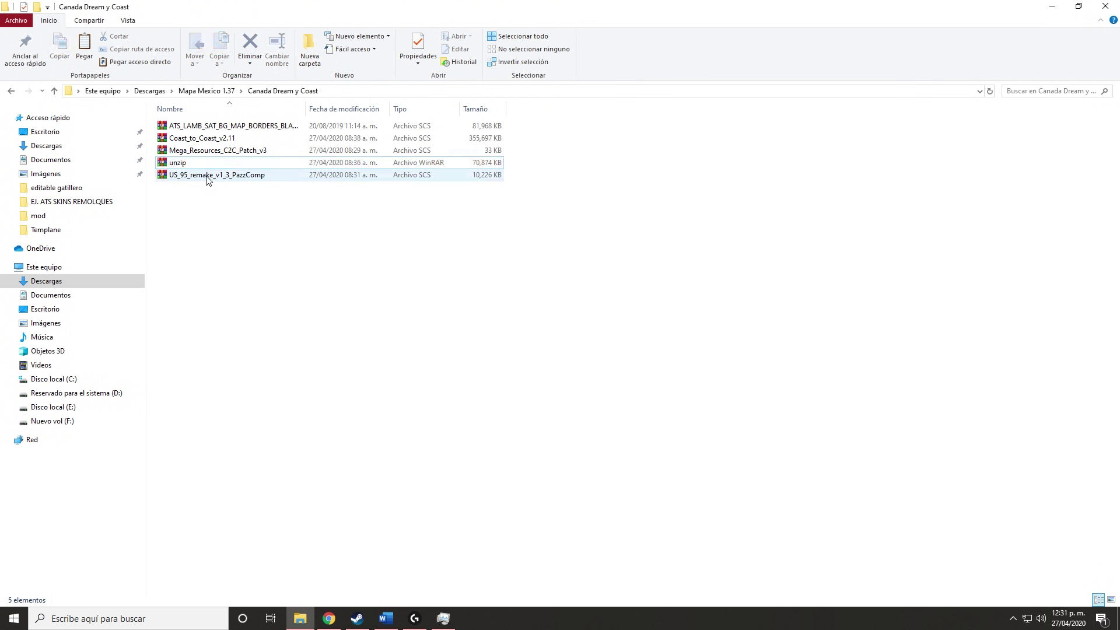
pyautogui.click(203, 168)
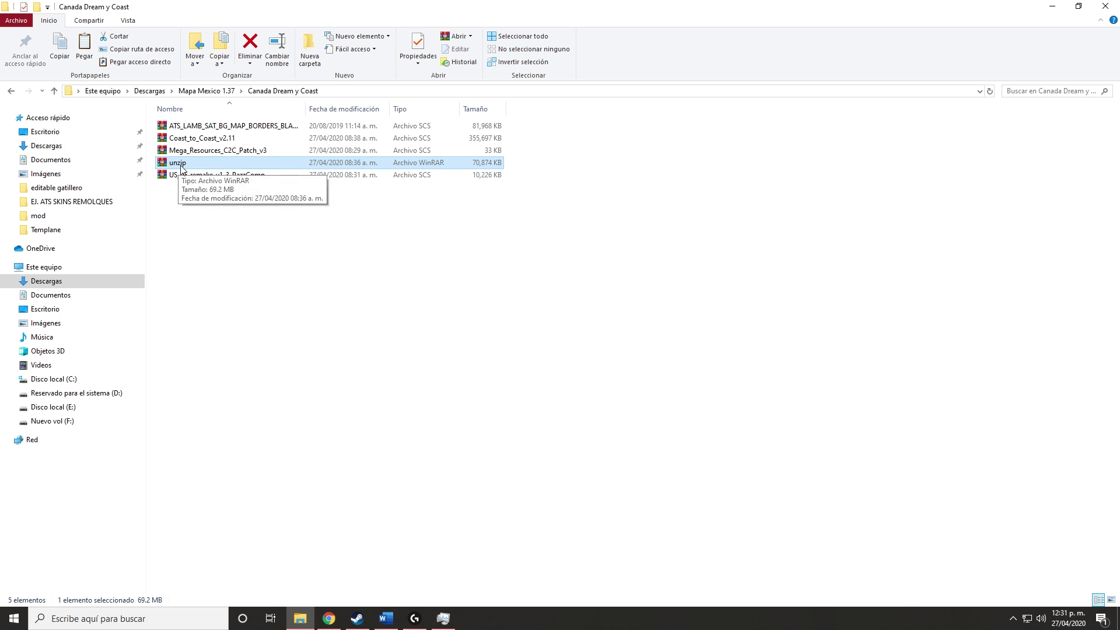
pyautogui.rightClick(183, 169)
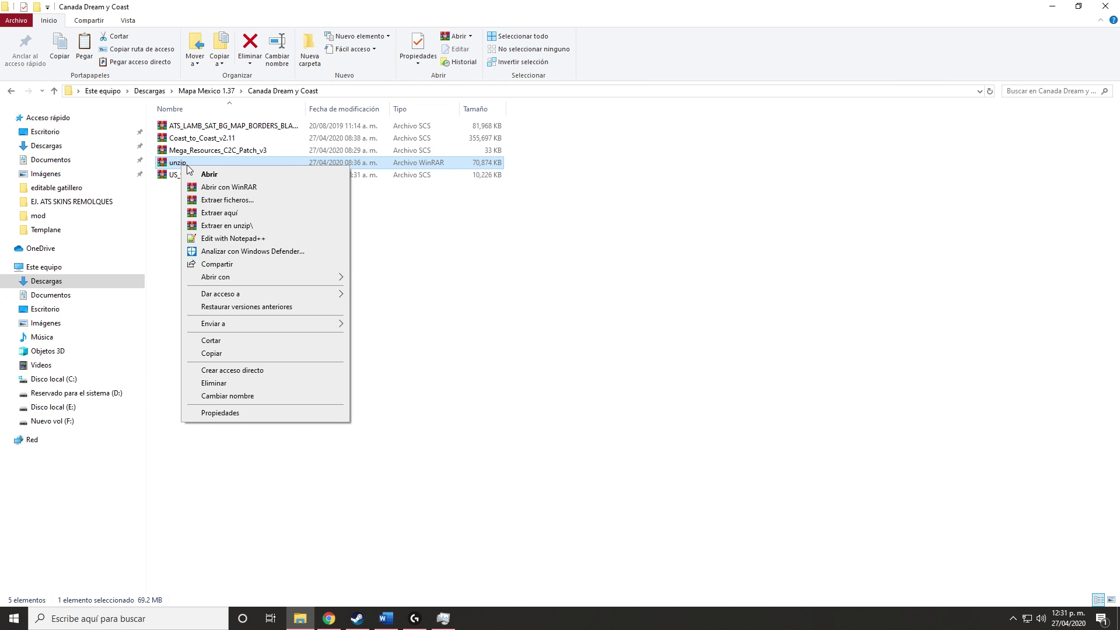
pyautogui.click(224, 214)
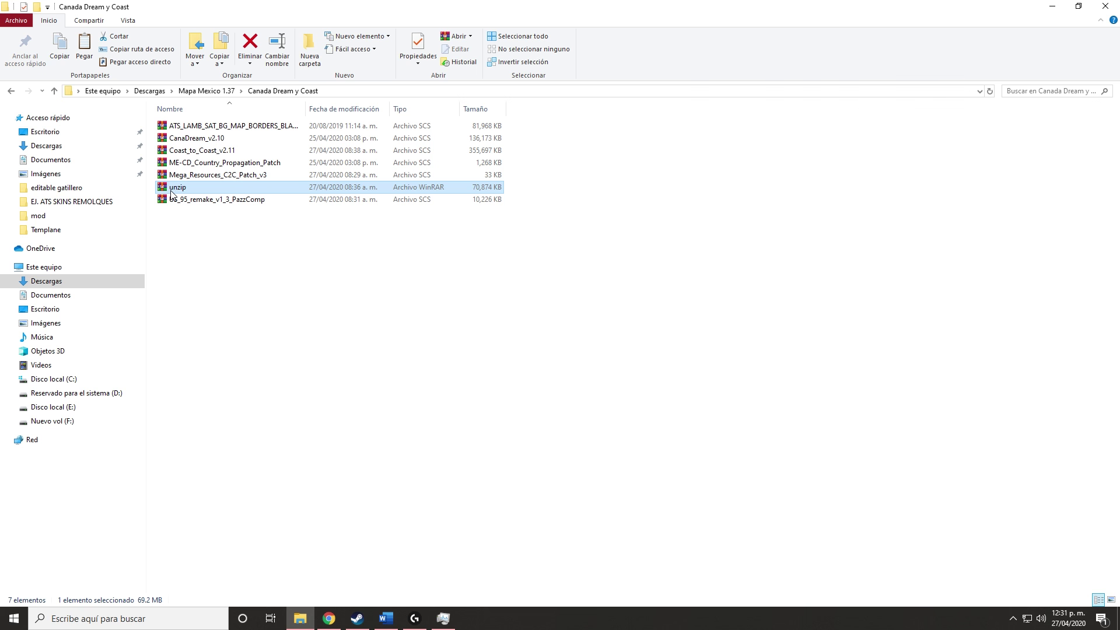
pyautogui.rightClick(194, 191)
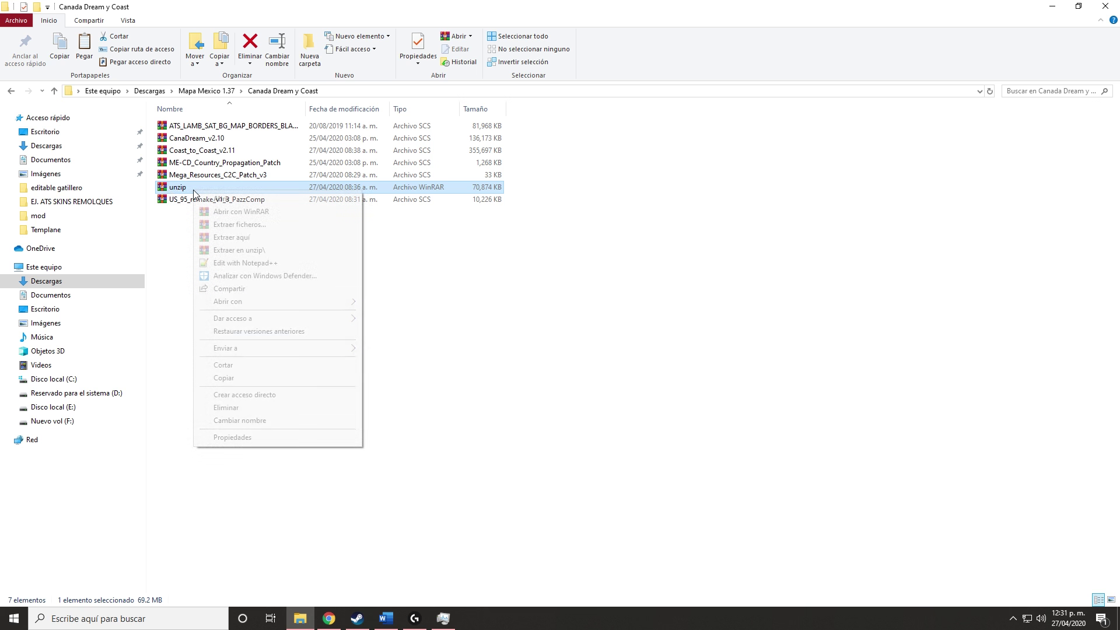
pyautogui.click(227, 409)
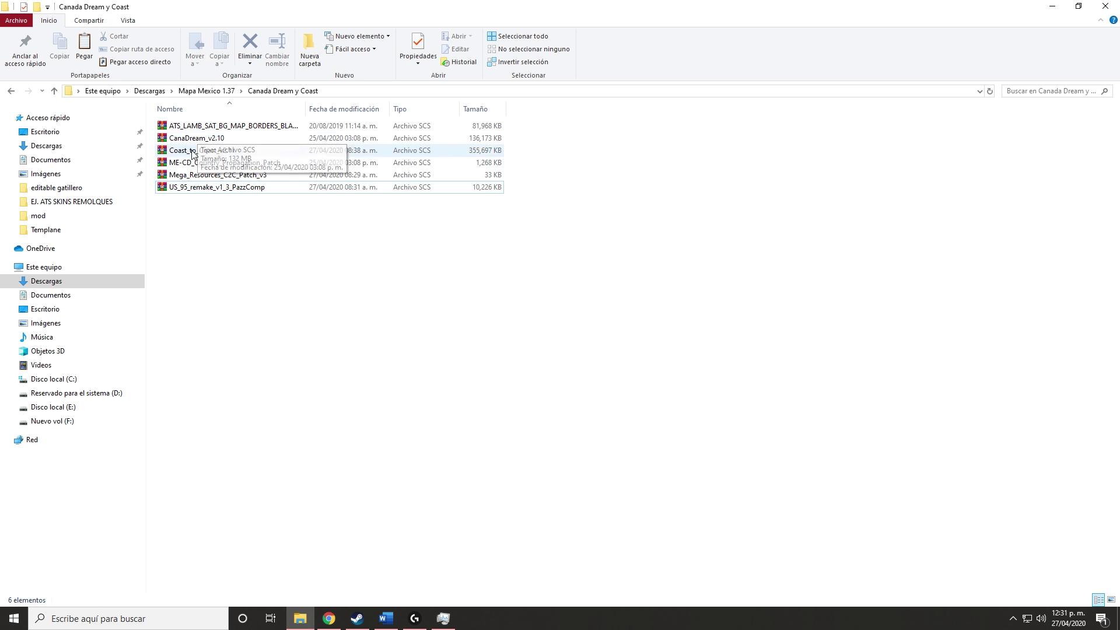
# - Select all the mod files in Canada Dream y Coast, then go to the Mapa Mexico folder to view its files
pyautogui.moveTo(254, 349); pyautogui.dragTo(237, 114)
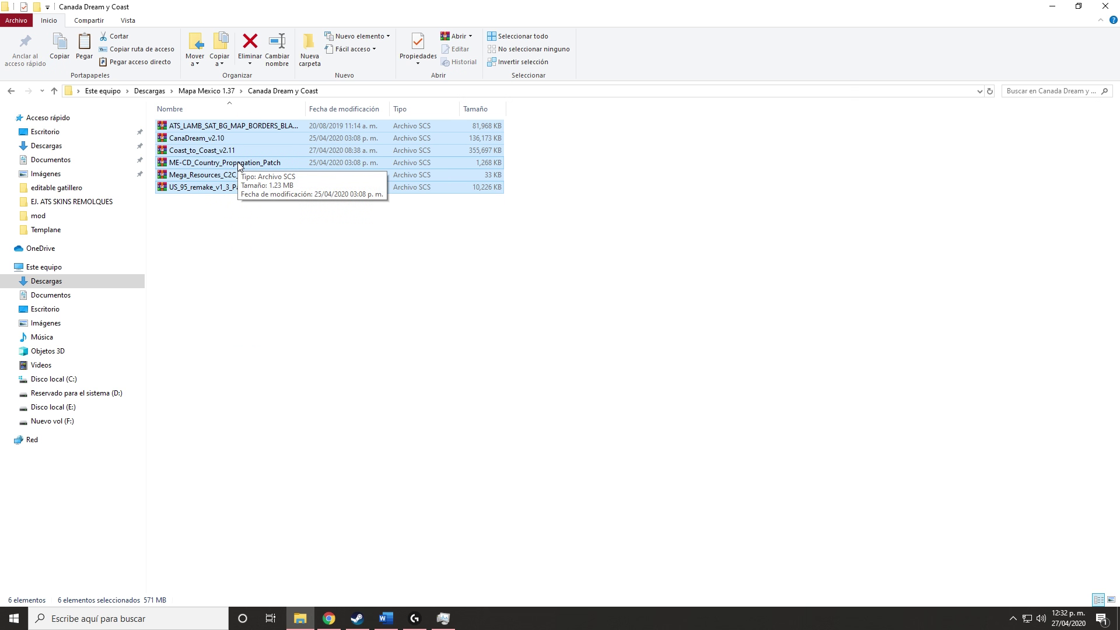
pyautogui.click(13, 92)
pyautogui.click(192, 141)
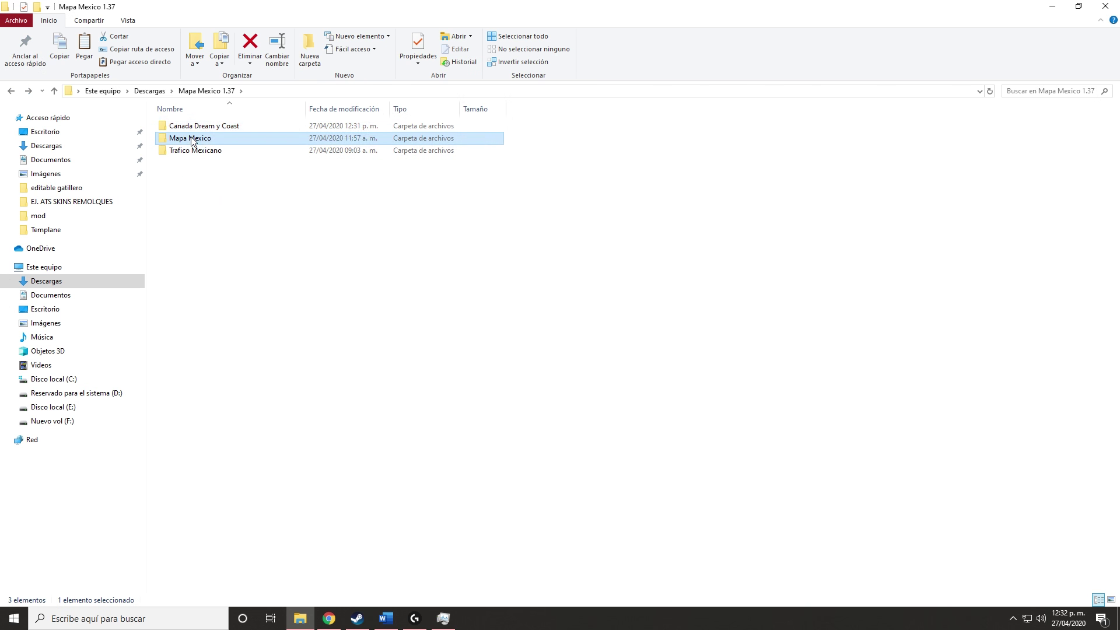
pyautogui.doubleClick(192, 141)
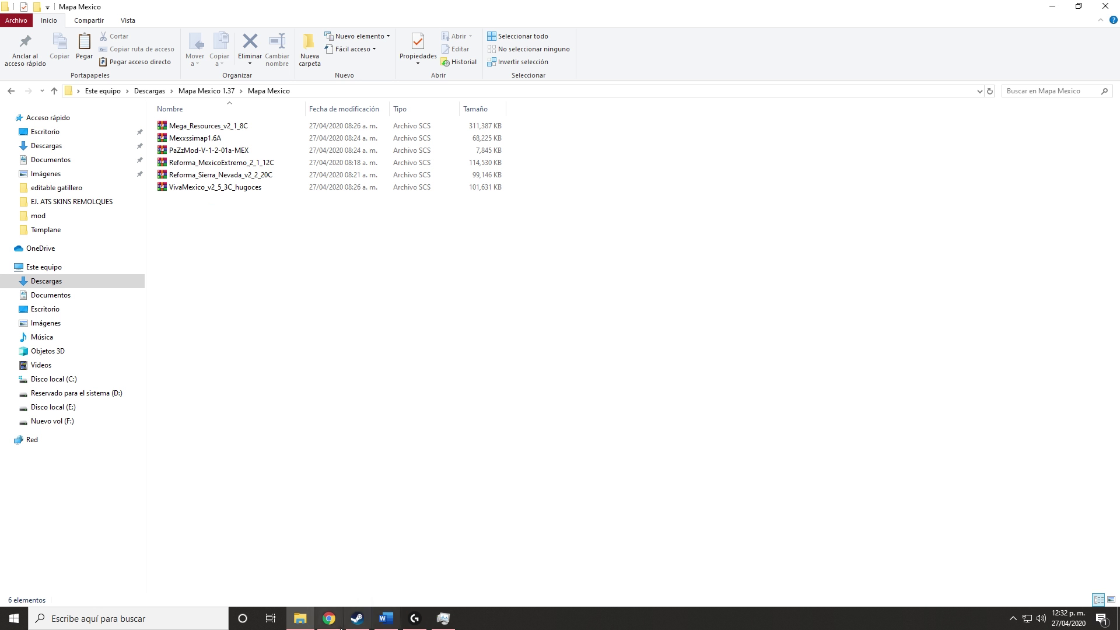
# - Switch to Word, copy the link under Mexican Traffic Pack by Jazzycat v2.0.1 and minimize the document
pyautogui.click(386, 563)
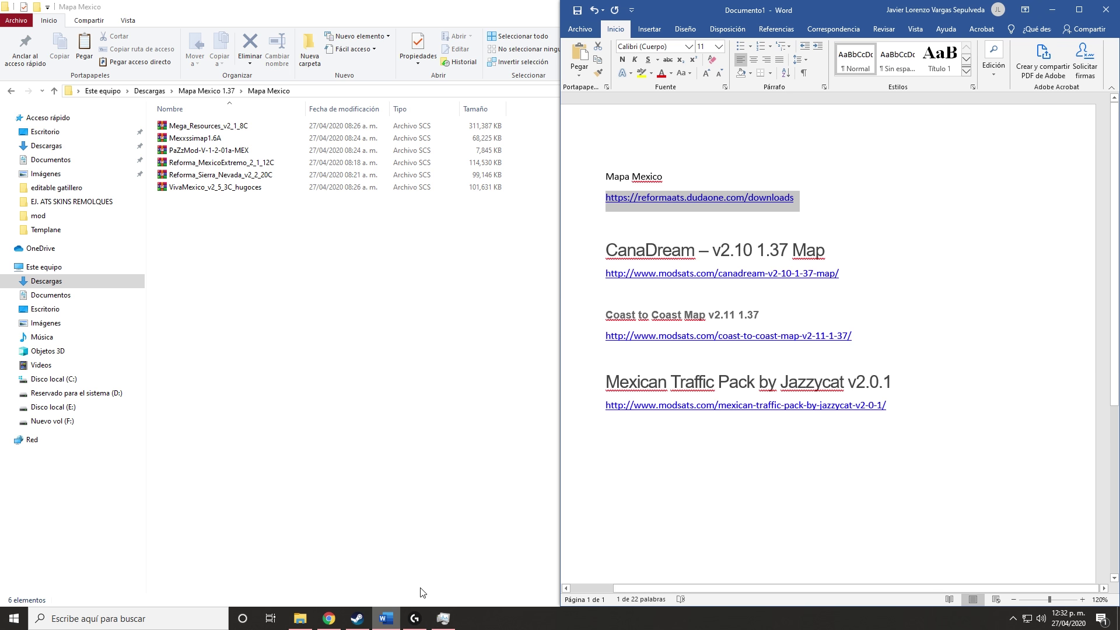
pyautogui.moveTo(884, 406); pyautogui.dragTo(588, 421)
pyautogui.hotkey('ctrl', 'c')
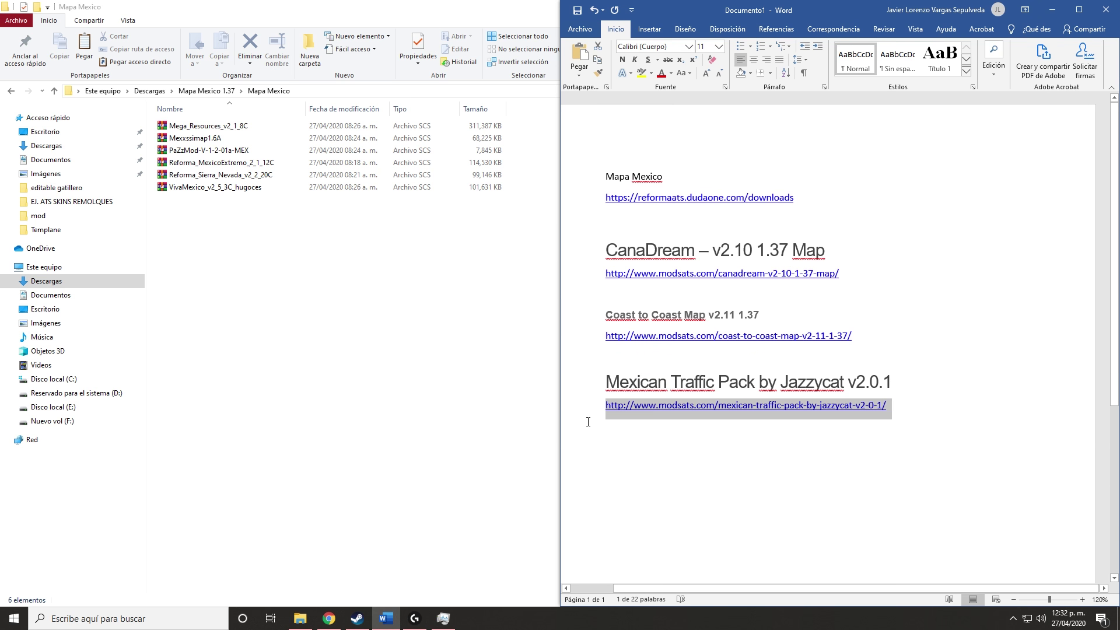
pyautogui.click(1052, 10)
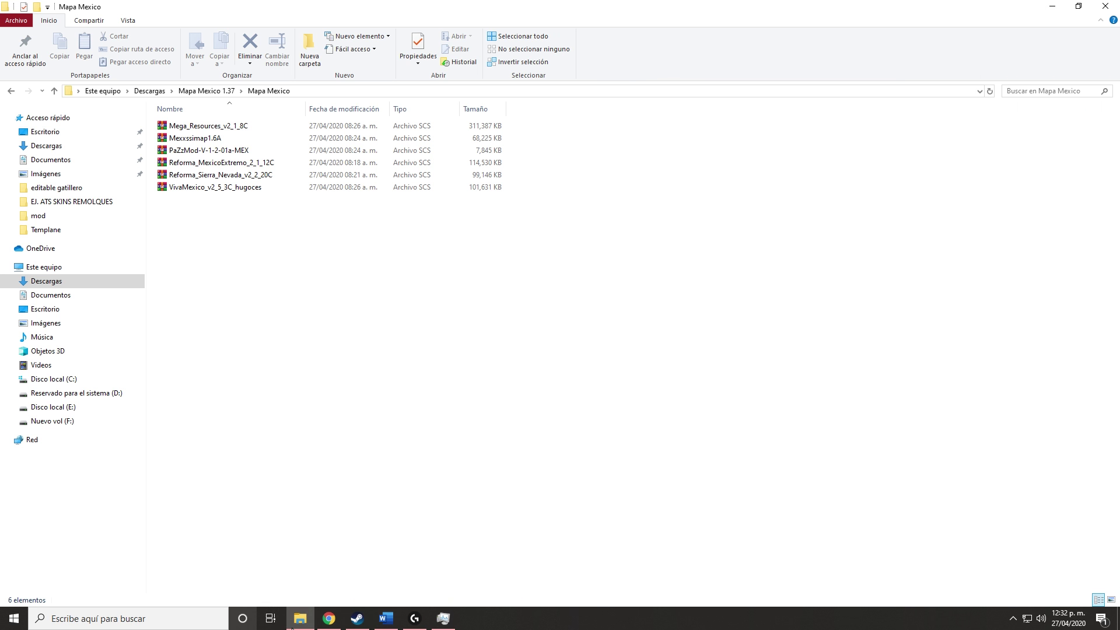
# - Switch to Chrome and open the copied Mexican Traffic Pack link in a new tab
pyautogui.click(331, 622)
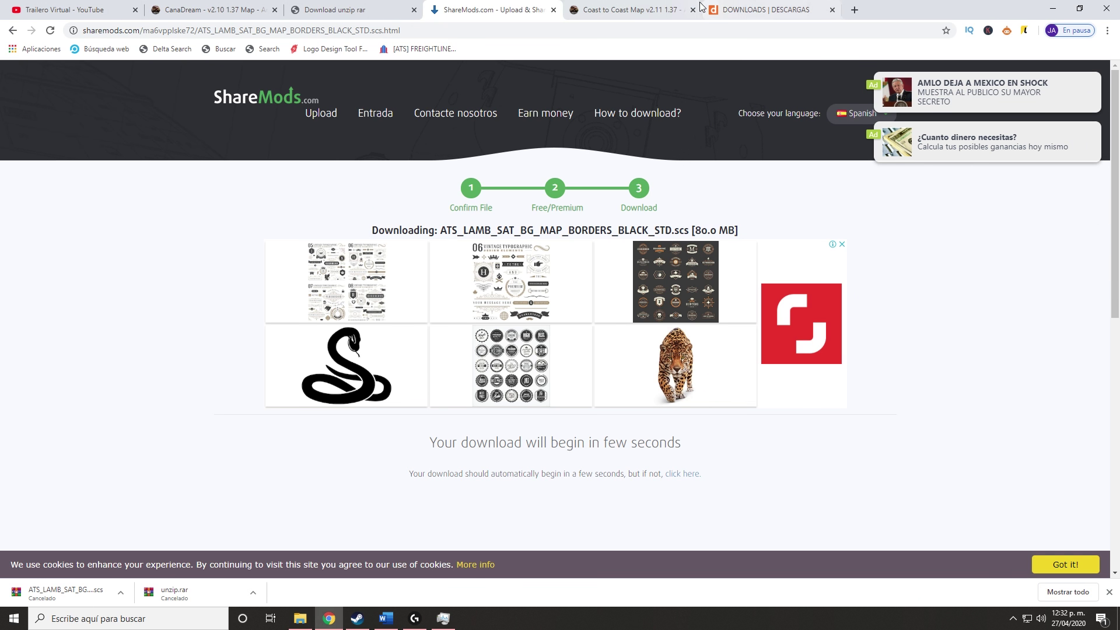
pyautogui.click(854, 10)
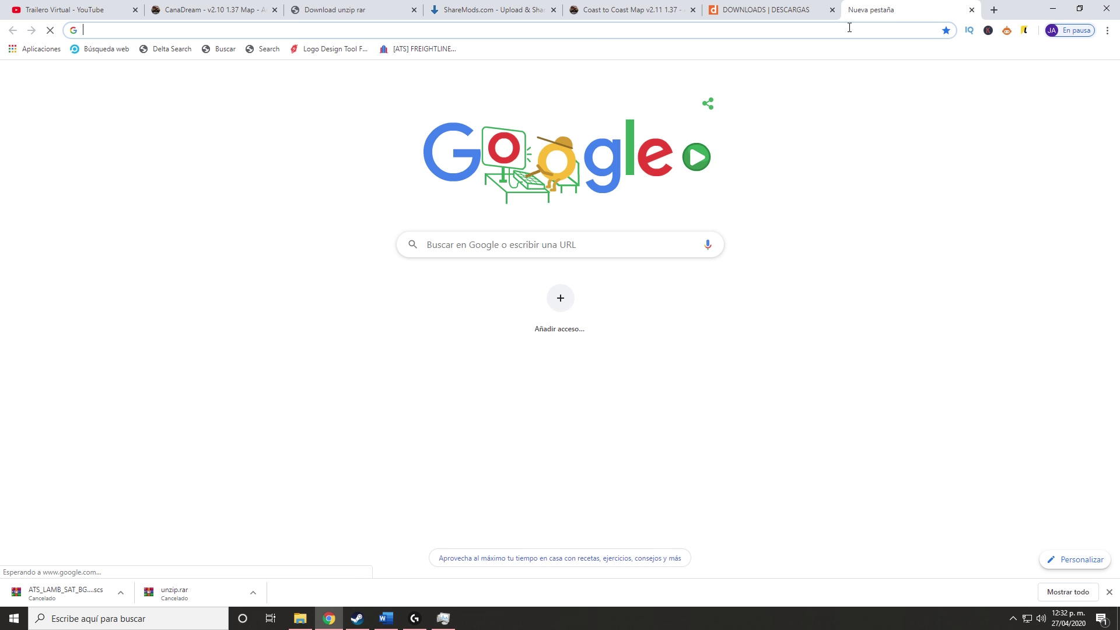
pyautogui.hotkey('ctrl', 'v')
pyautogui.press('Return')
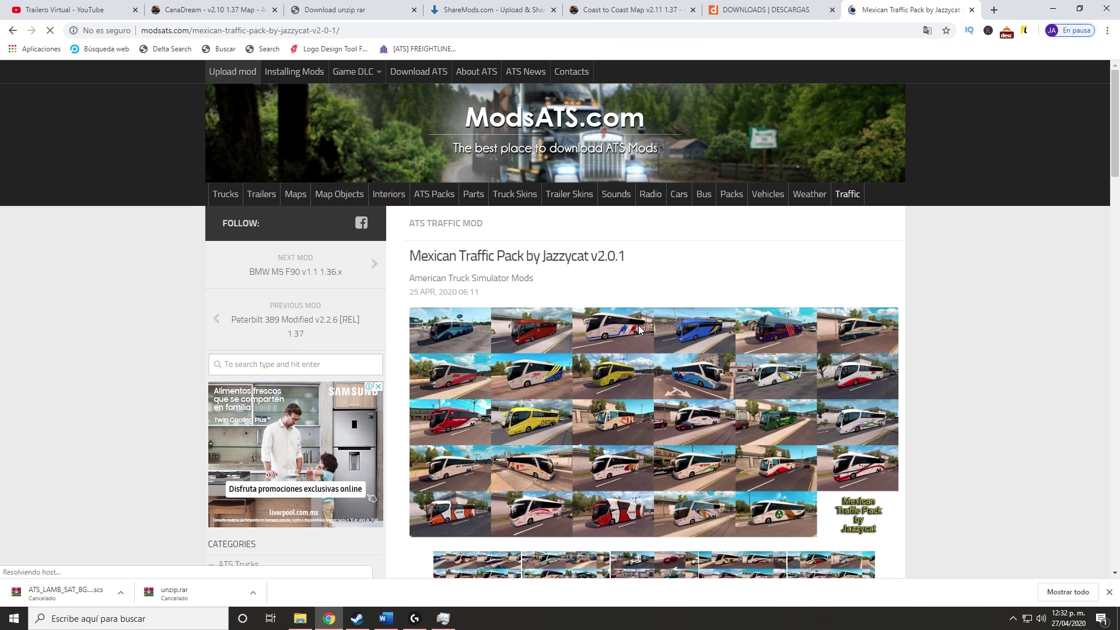
# - Examine the Mexican Traffic Pack description and highlight the line about the game patch it is adapted for
pyautogui.scroll(-6, 520, 318)
pyautogui.scroll(-1, 522, 321)
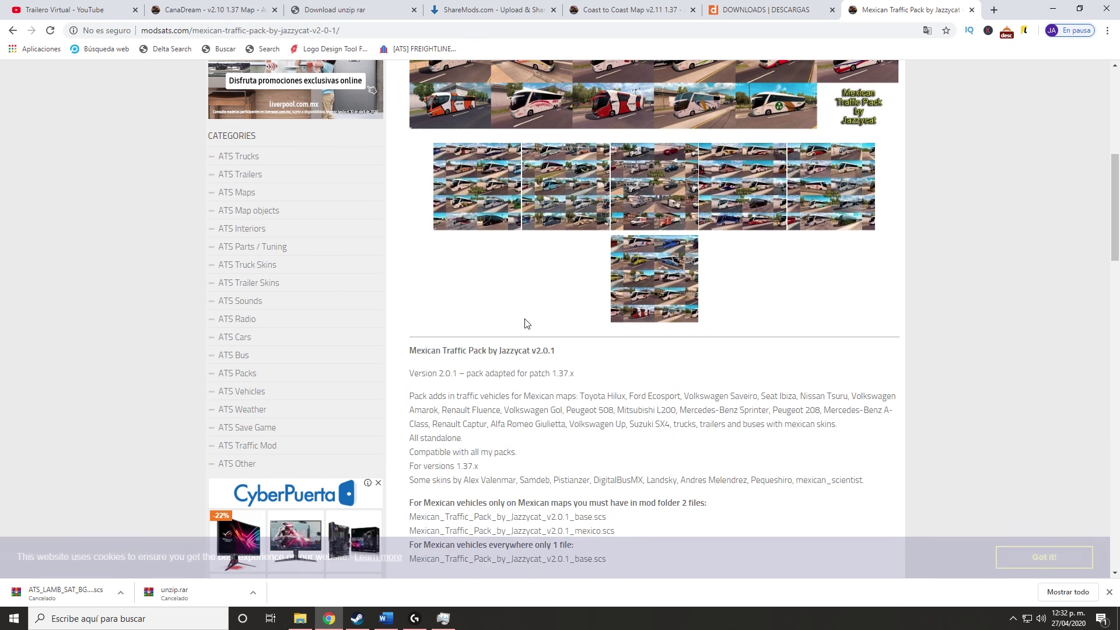
pyautogui.moveTo(586, 373); pyautogui.dragTo(406, 379)
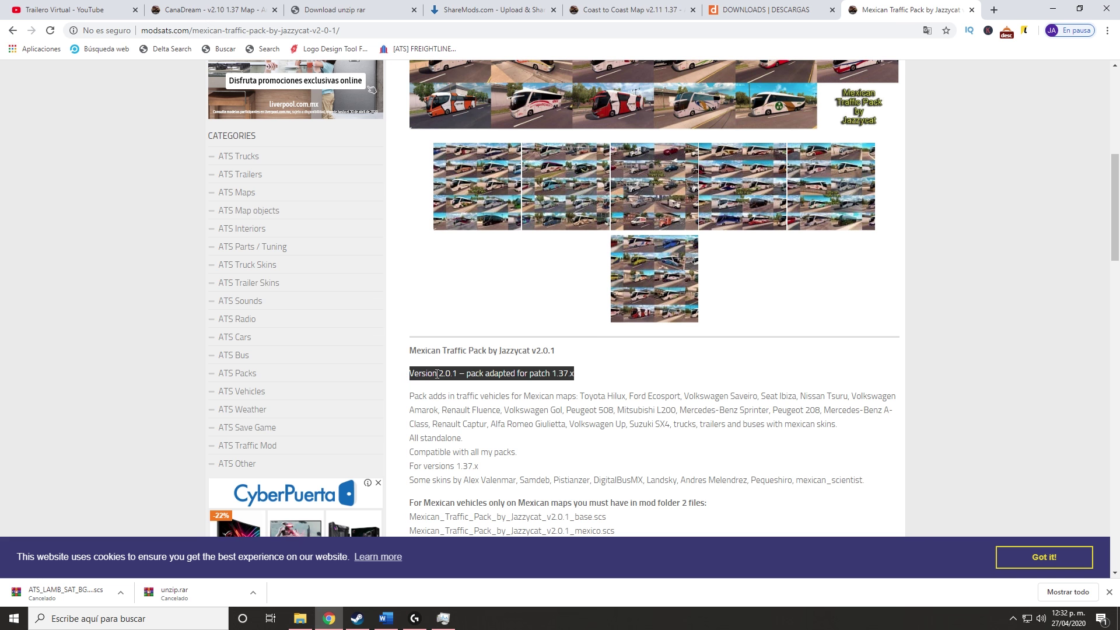
# - Start downloading mexican_traffic_pack_by_Jazzycat_v2.0.1.7z through both steps of the linked file-hosting page
pyautogui.scroll(-7, 636, 372)
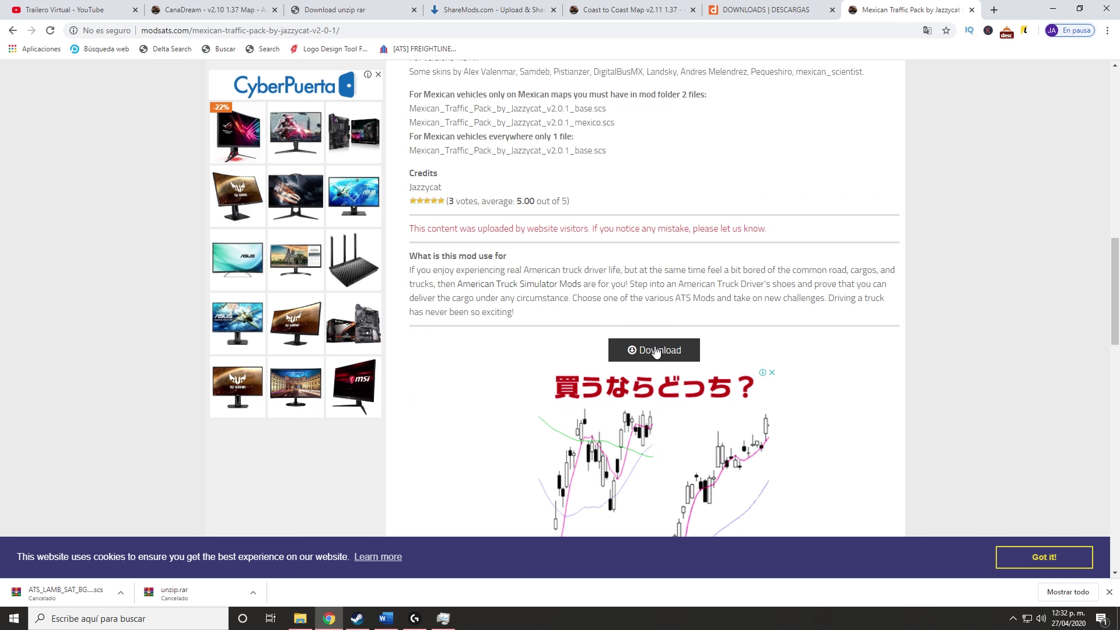
pyautogui.click(642, 359)
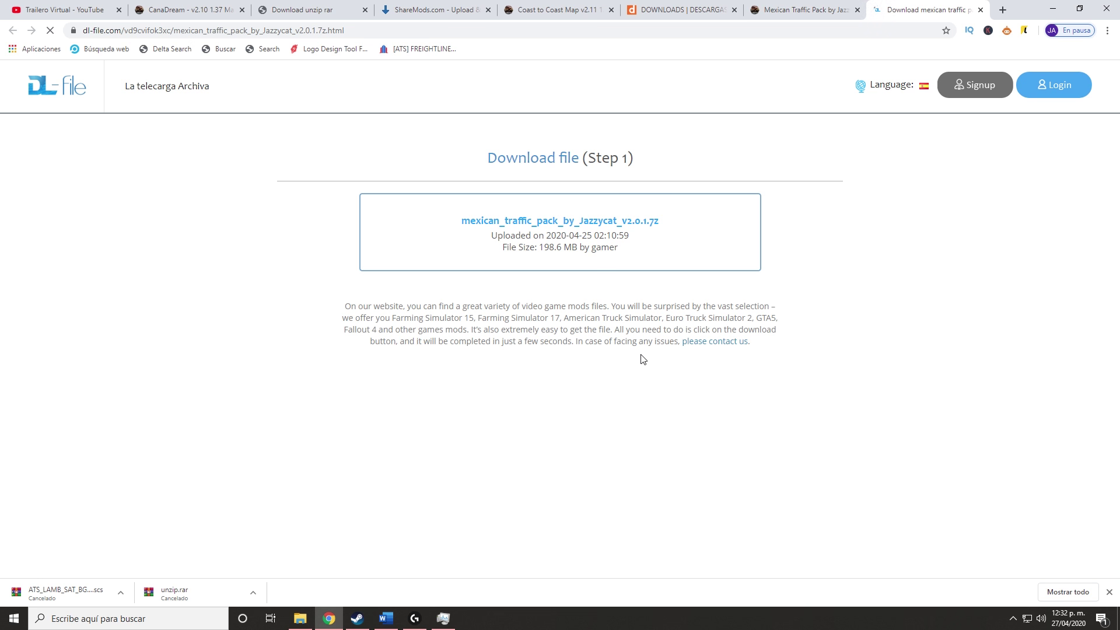
pyautogui.scroll(-1, 584, 373)
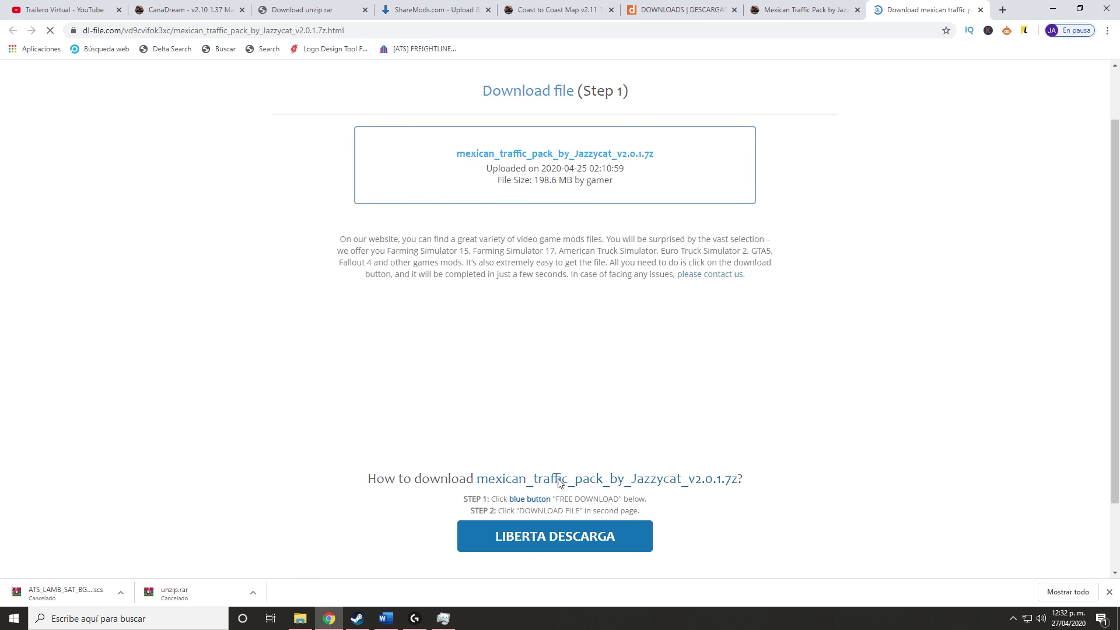
pyautogui.click(553, 536)
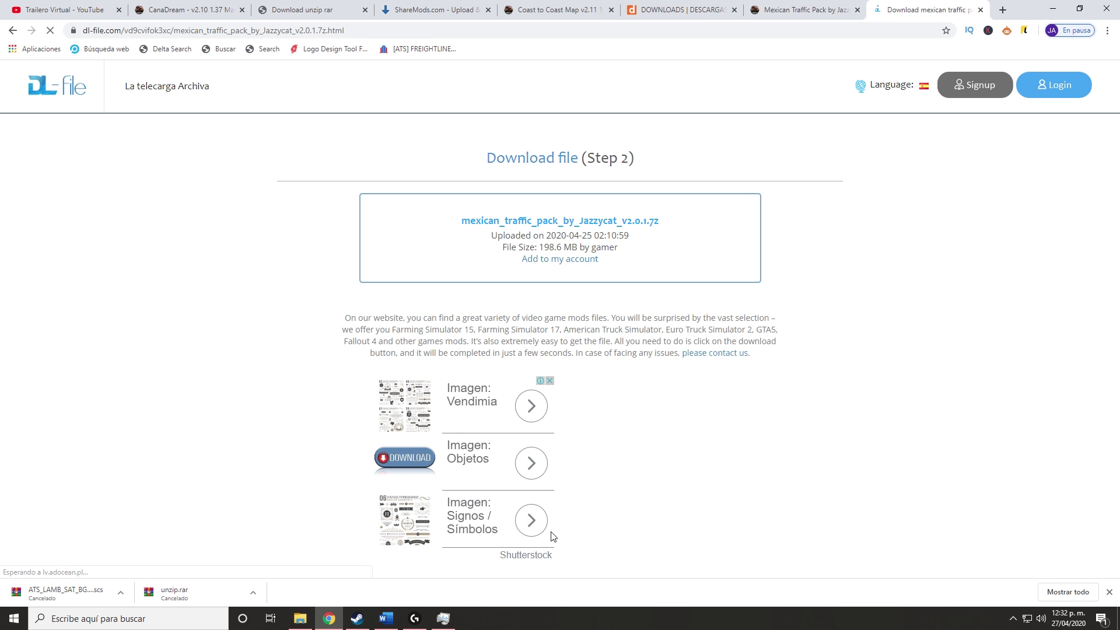
pyautogui.scroll(-3, 552, 535)
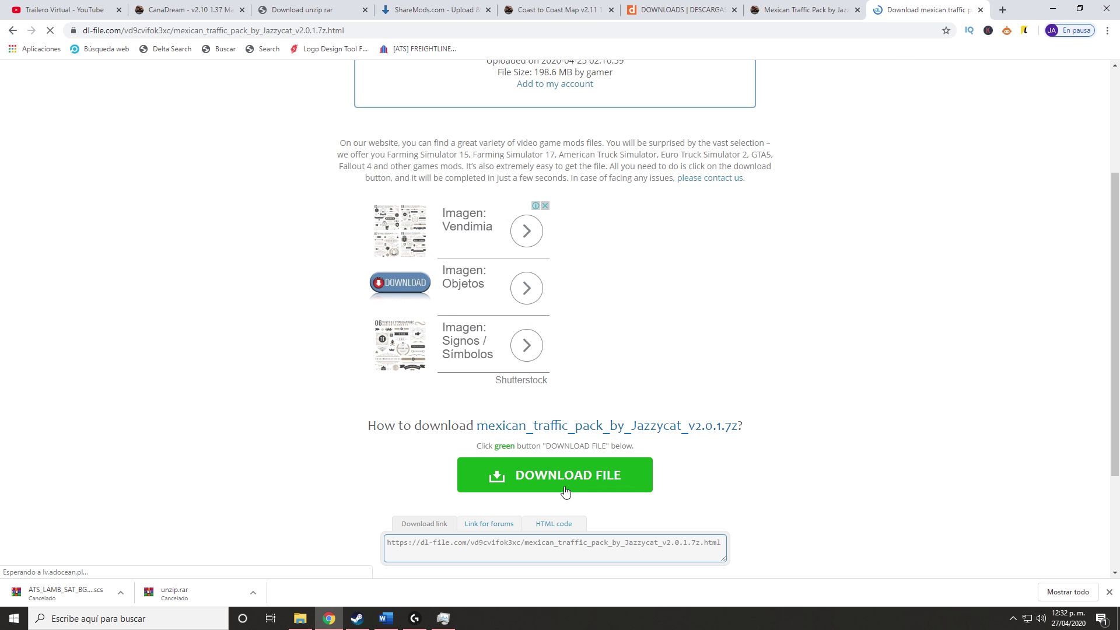
pyautogui.click(566, 476)
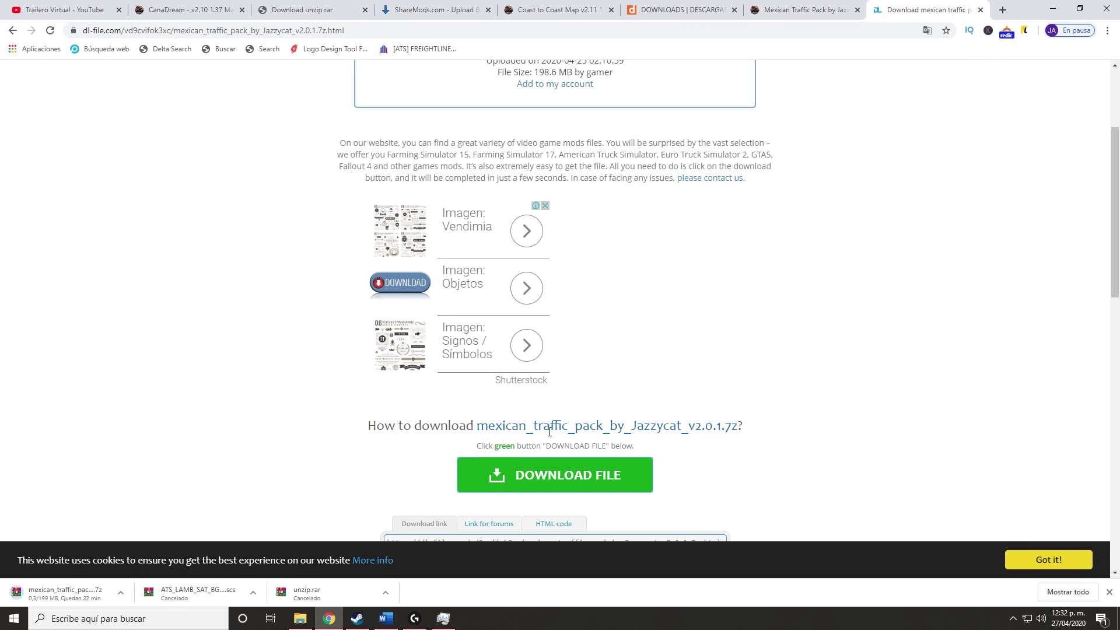
# - Cancel the traffic pack download, switch to File Explorer and check the Trafico Mexicano folder inside Mapa Mexico 1.37
pyautogui.click(122, 588)
pyautogui.click(135, 573)
pyautogui.click(296, 620)
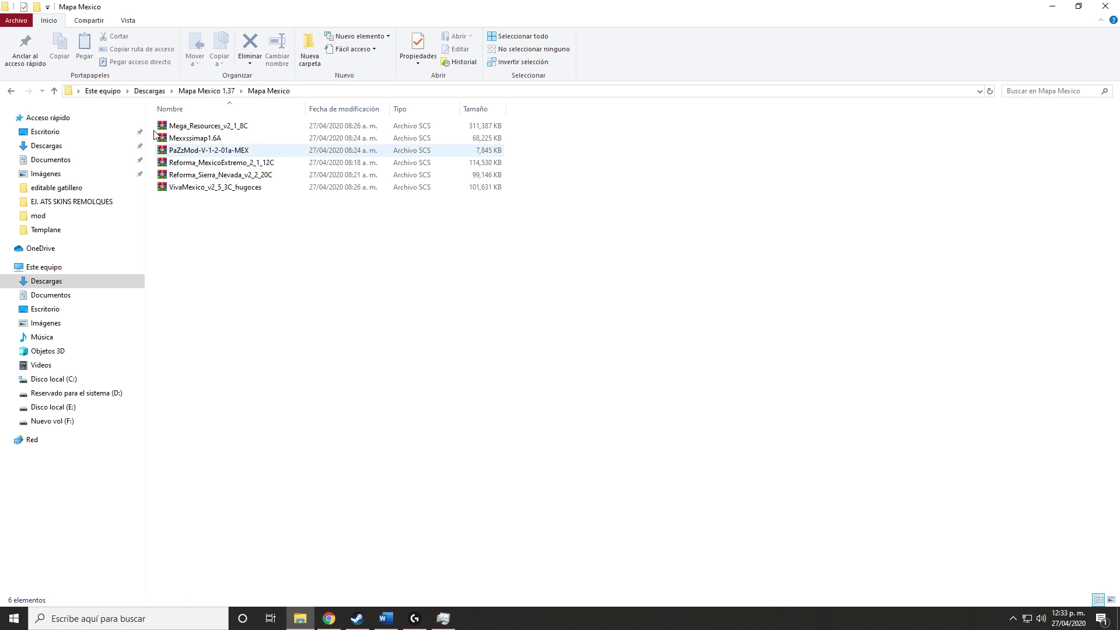
pyautogui.click(11, 91)
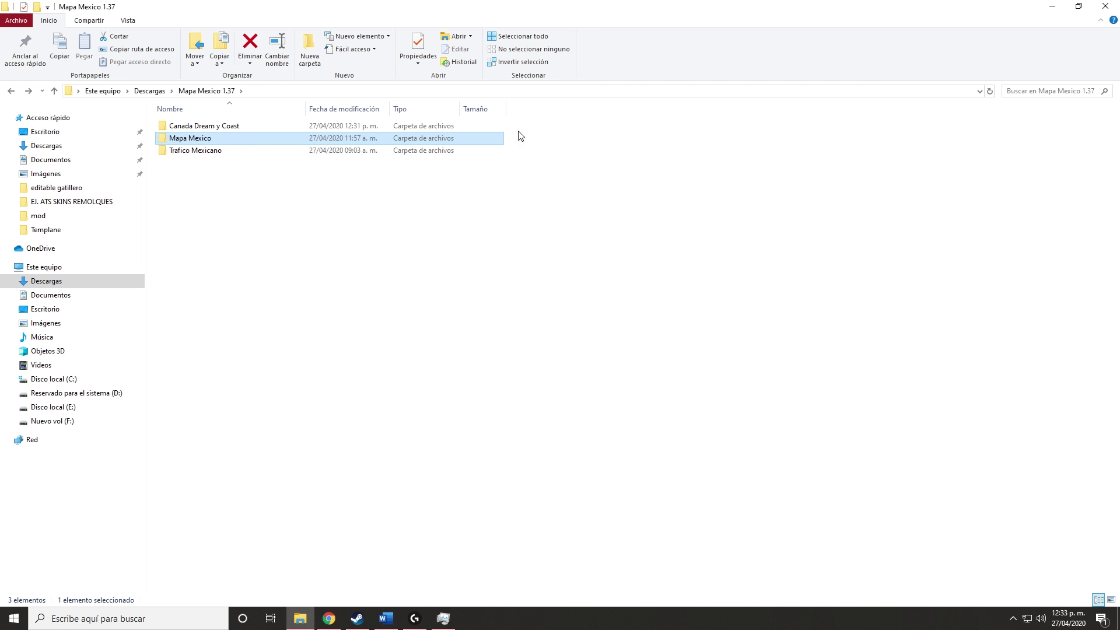
pyautogui.doubleClick(222, 153)
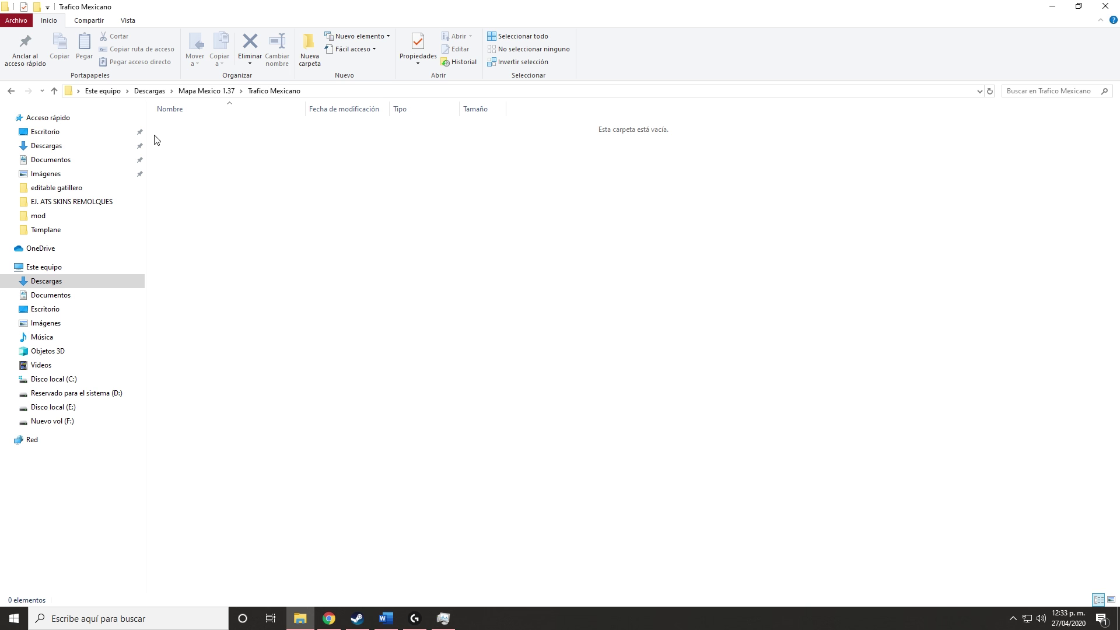
pyautogui.click(11, 92)
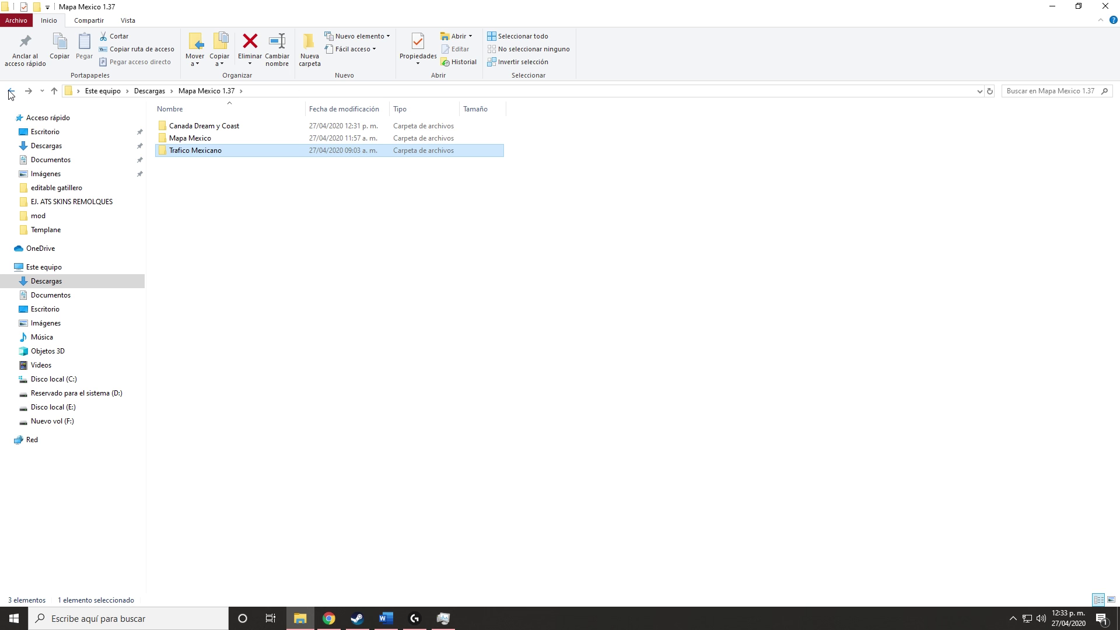
# - Copy the mexican_traffic_pack_by_Jazzycat_v2.0.1 archive from Descargas into the Trafico Mexicano folder of Mapa Mexico 1.37
pyautogui.click(47, 133)
pyautogui.click(56, 147)
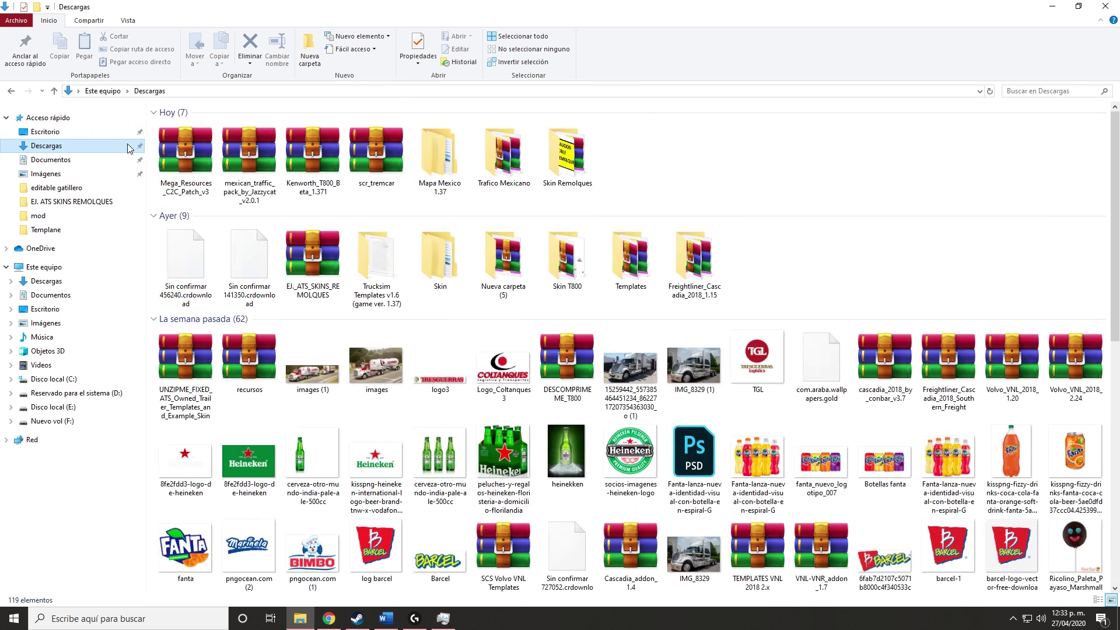
pyautogui.rightClick(251, 159)
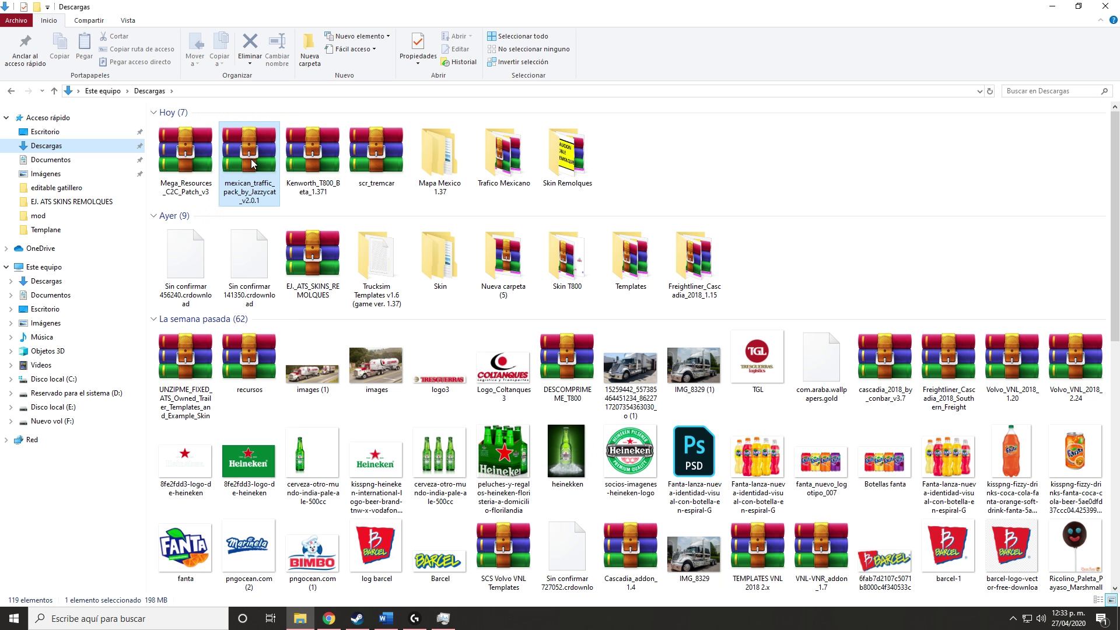
pyautogui.click(282, 347)
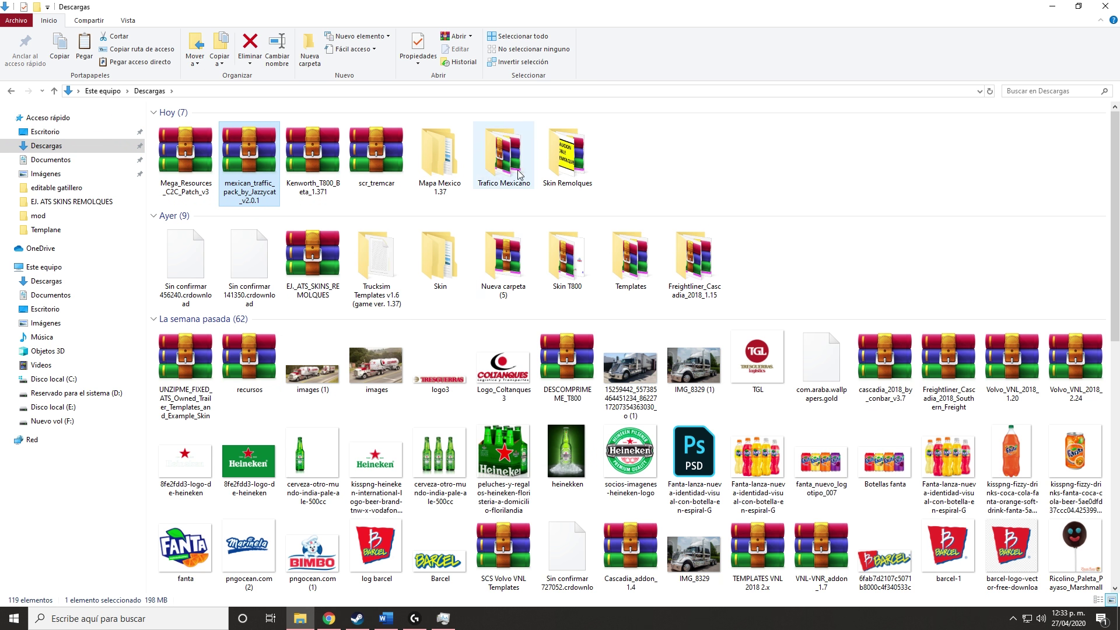
pyautogui.doubleClick(440, 169)
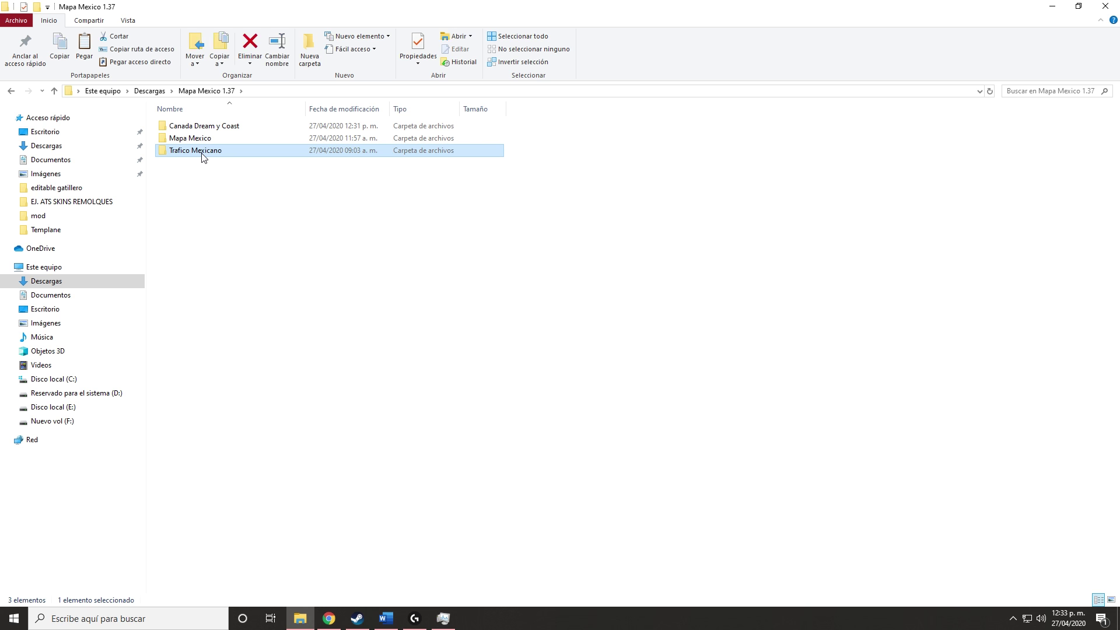
pyautogui.doubleClick(201, 150)
pyautogui.rightClick(315, 229)
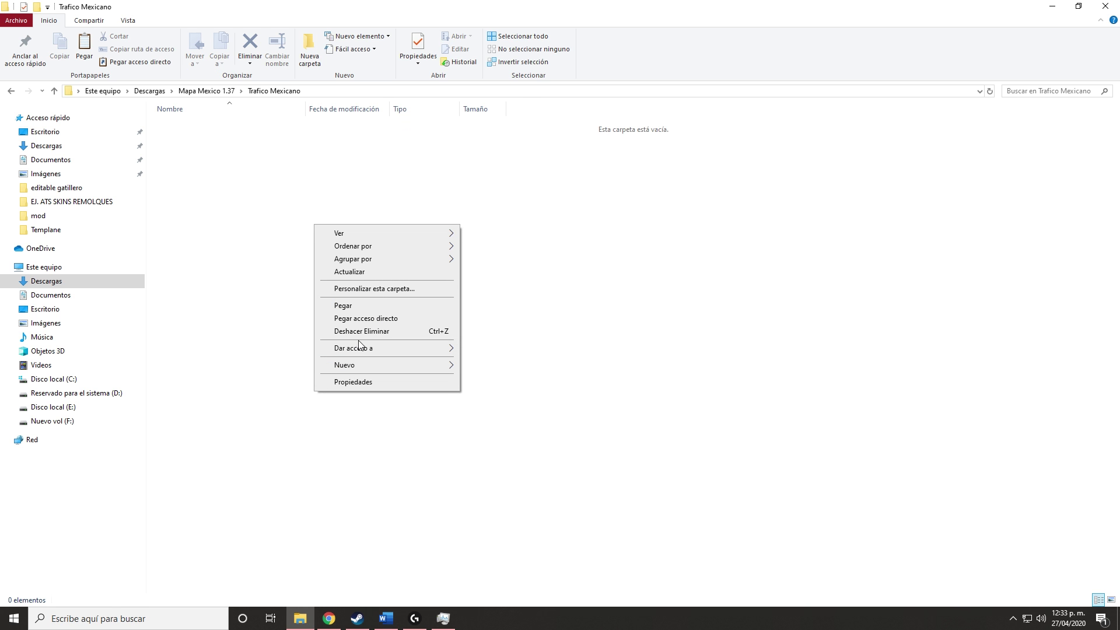
pyautogui.click(342, 301)
pyautogui.click(547, 302)
pyautogui.rightClick(283, 195)
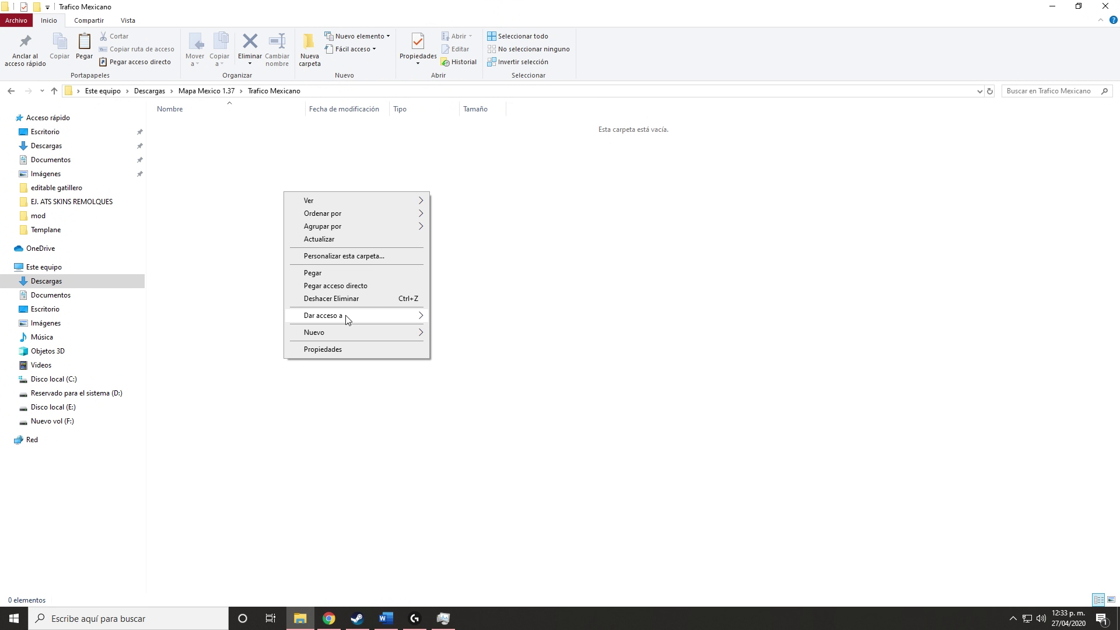
pyautogui.click(368, 276)
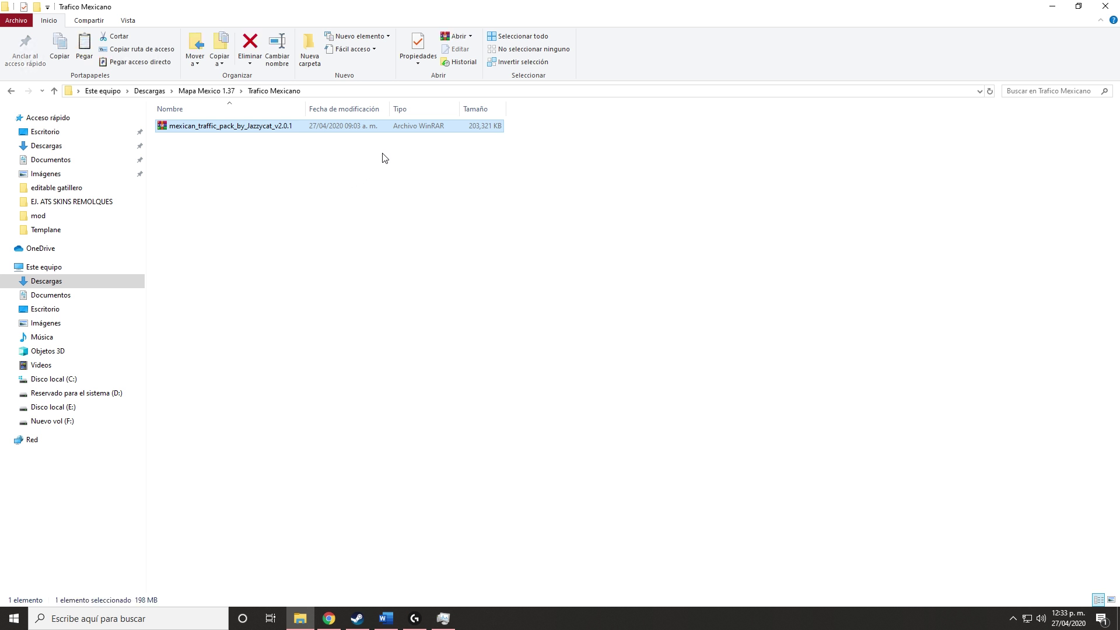
# - Extract the traffic pack archive into the current folder and point out its two SCS mod files by selecting them
pyautogui.rightClick(199, 133)
pyautogui.click(240, 177)
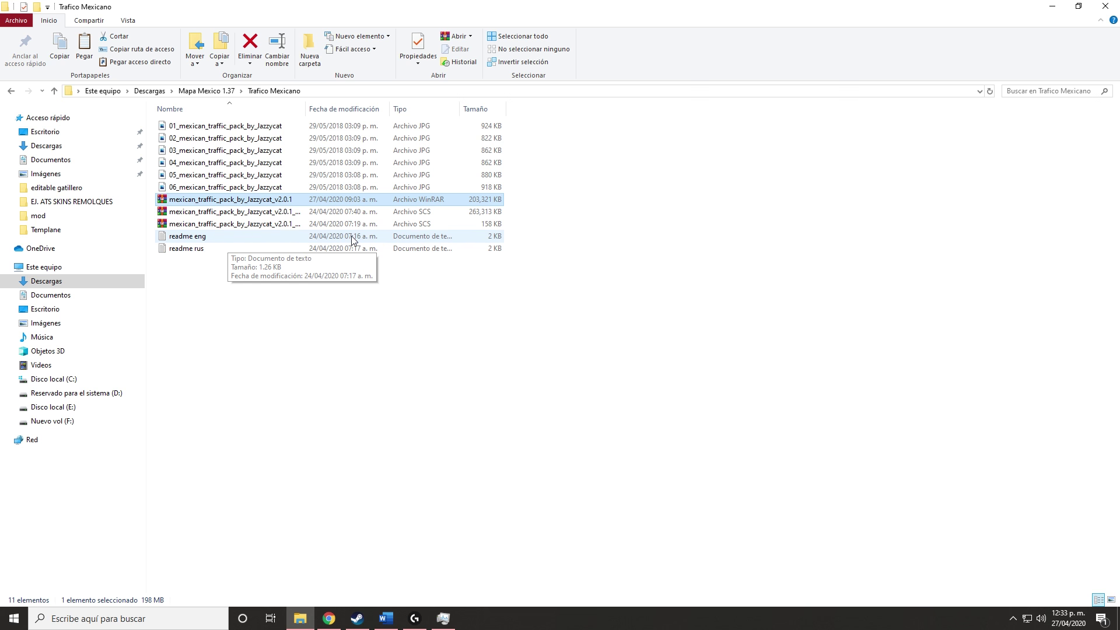
pyautogui.click(288, 215)
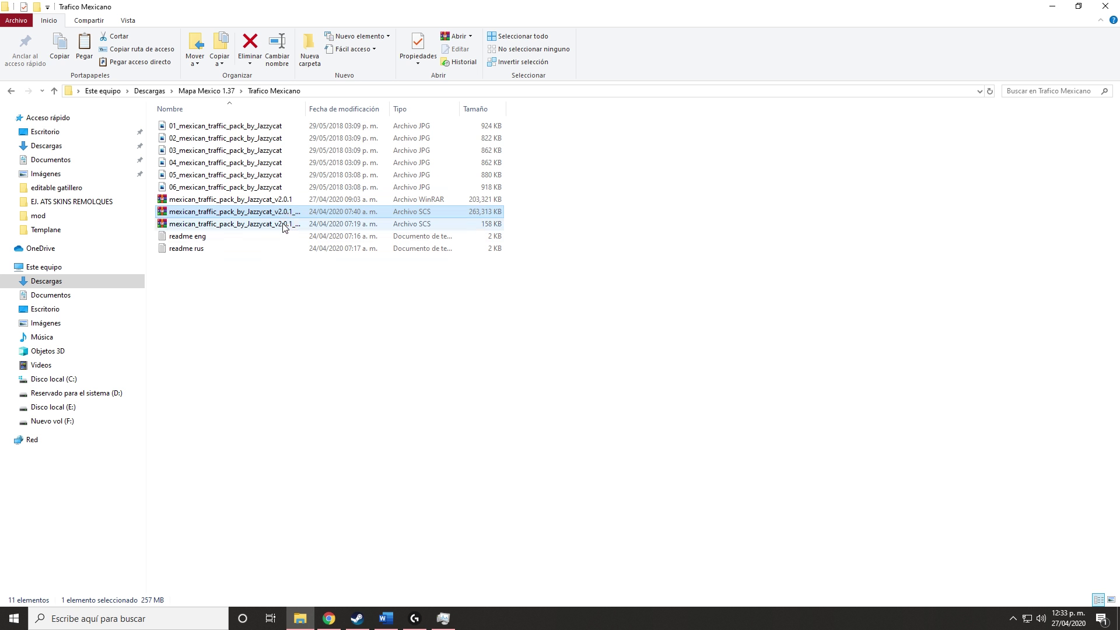
pyautogui.keyDown('ctrl'); pyautogui.click(285, 225); pyautogui.keyUp('ctrl')
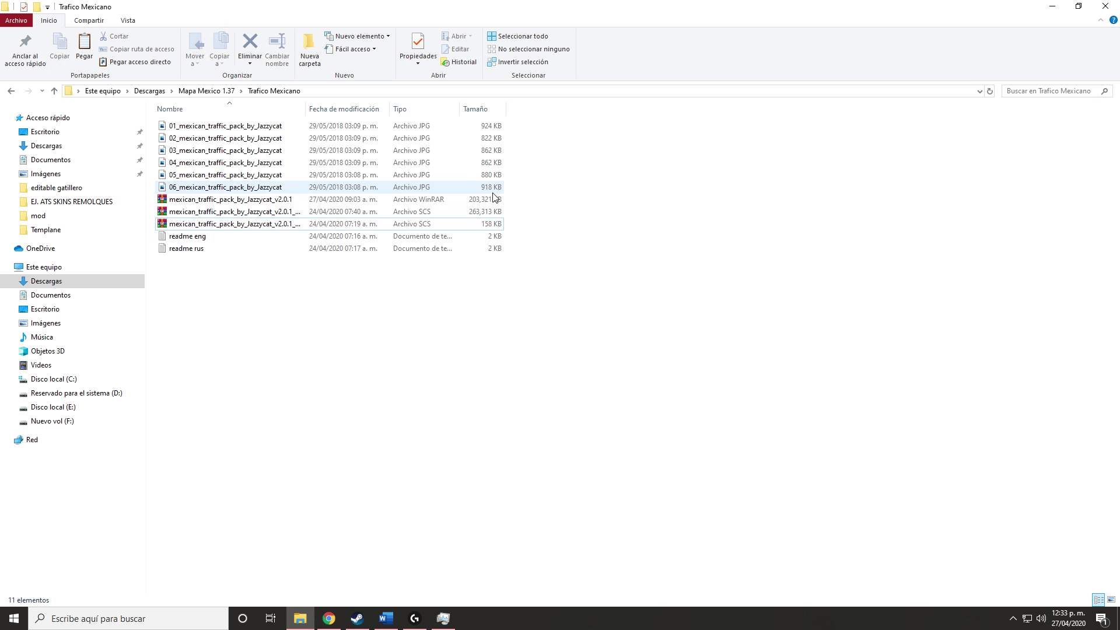
# - Delete the JPG images, the original archive and both readme files, keeping only the two SCS files in Trafico Mexicano
pyautogui.moveTo(540, 195); pyautogui.dragTo(397, 110)
pyautogui.press('Delete')
pyautogui.moveTo(385, 232); pyautogui.dragTo(359, 155)
pyautogui.press('Delete')
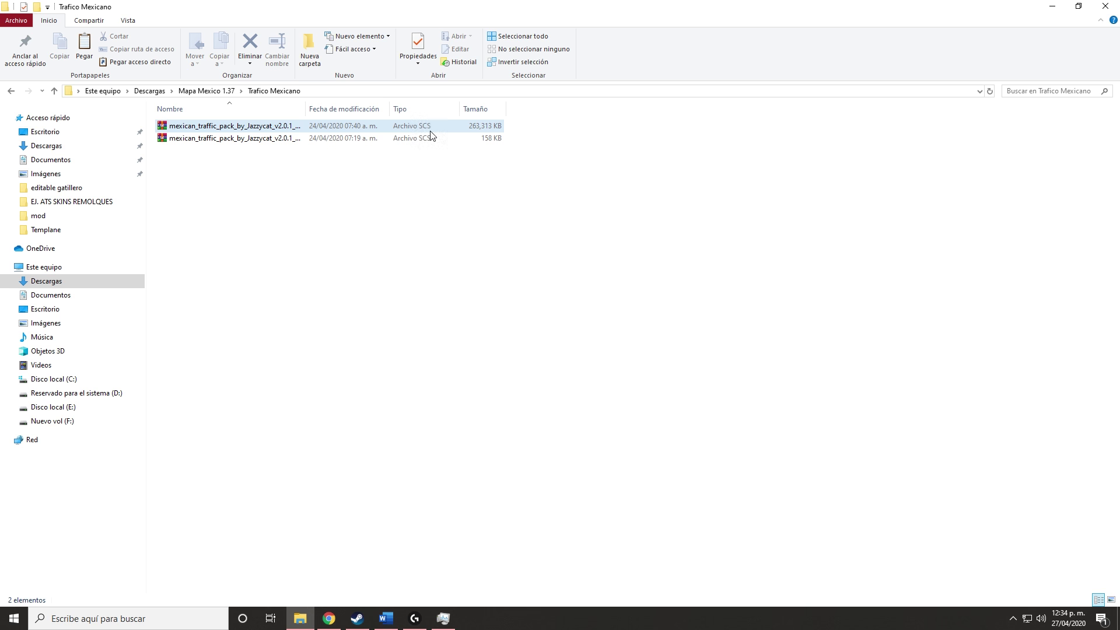
# - Return to the Mapa Mexico 1.37 folder and snap its window to the left half of the screen
pyautogui.click(11, 91)
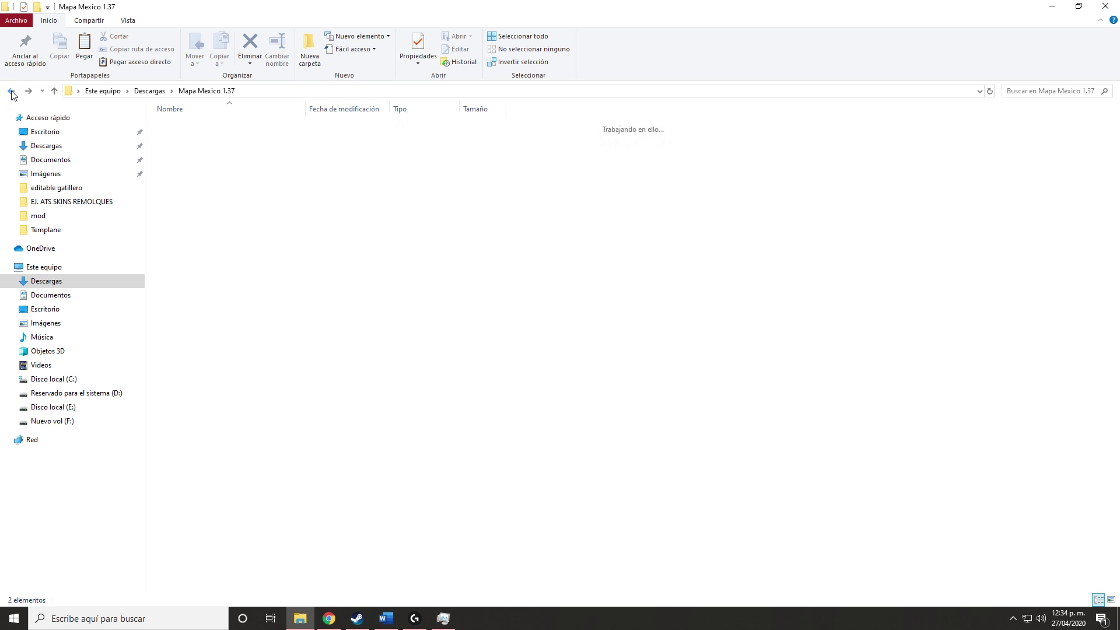
pyautogui.click(11, 91)
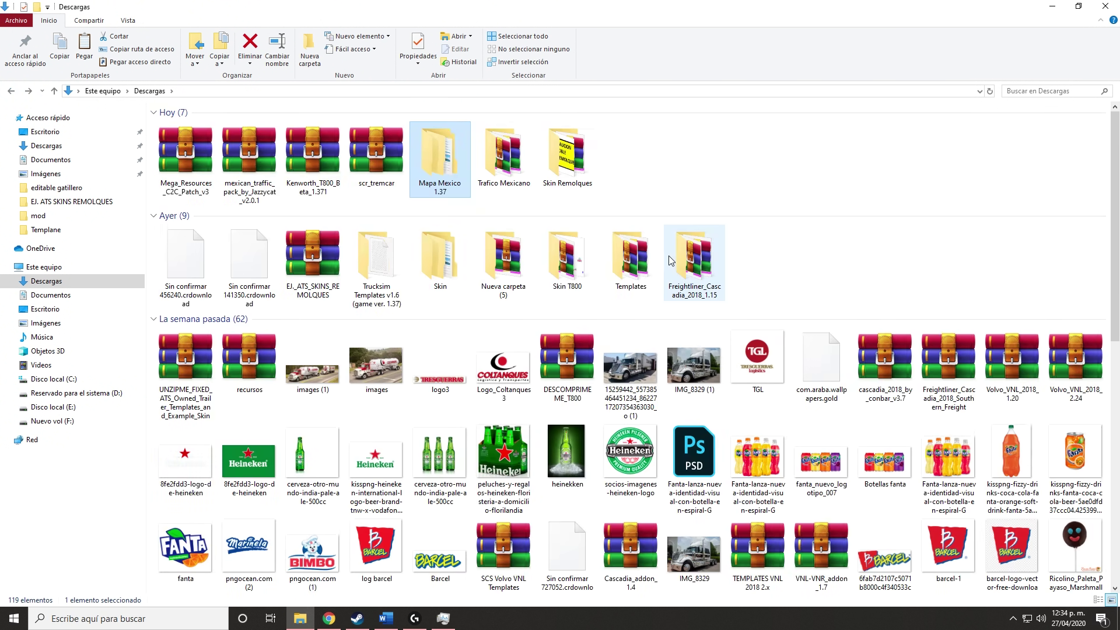
pyautogui.doubleClick(454, 157)
pyautogui.moveTo(382, 7); pyautogui.dragTo(1, 175)
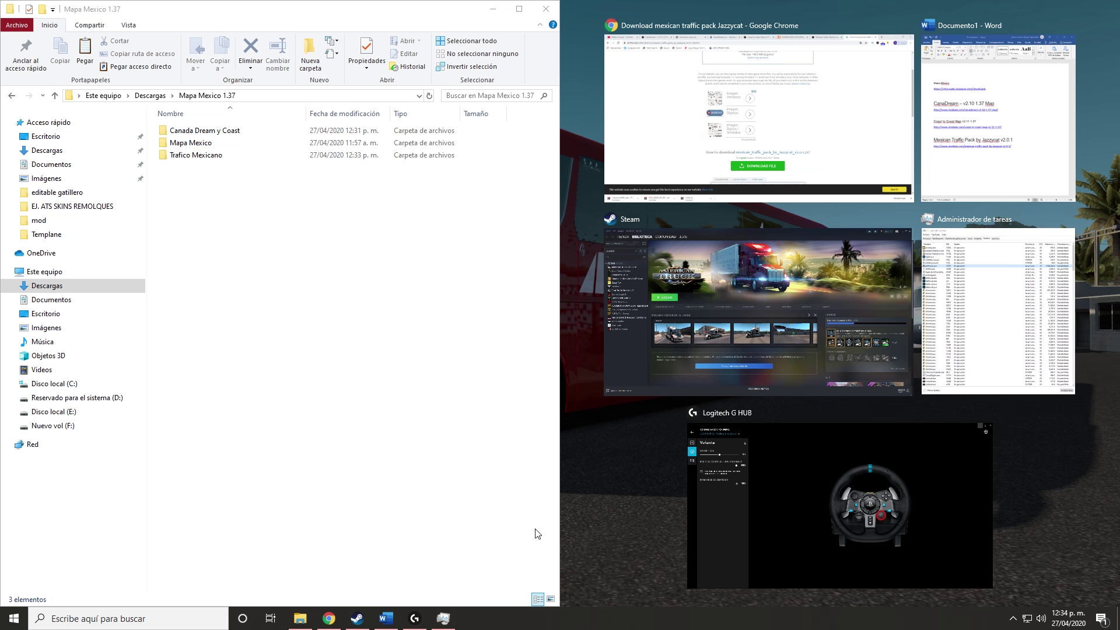
# - Open a second File Explorer window, snap it to the right half of the screen and show the American Truck Simulator mod folder
pyautogui.rightClick(305, 617)
pyautogui.click(296, 564)
pyautogui.moveTo(470, 21); pyautogui.dragTo(1118, 88)
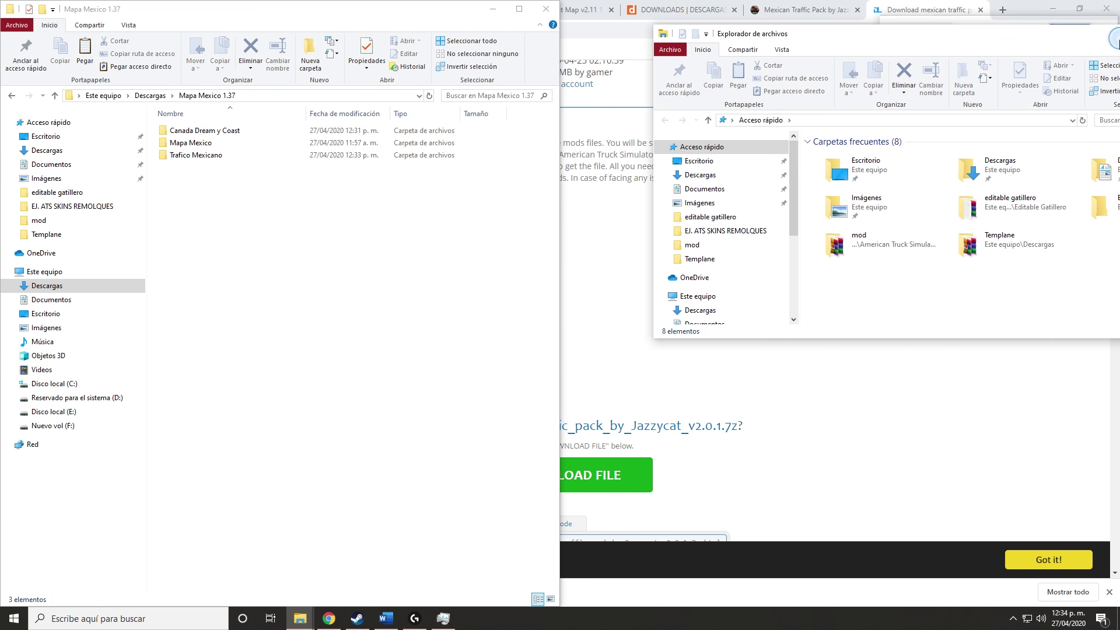
pyautogui.click(613, 224)
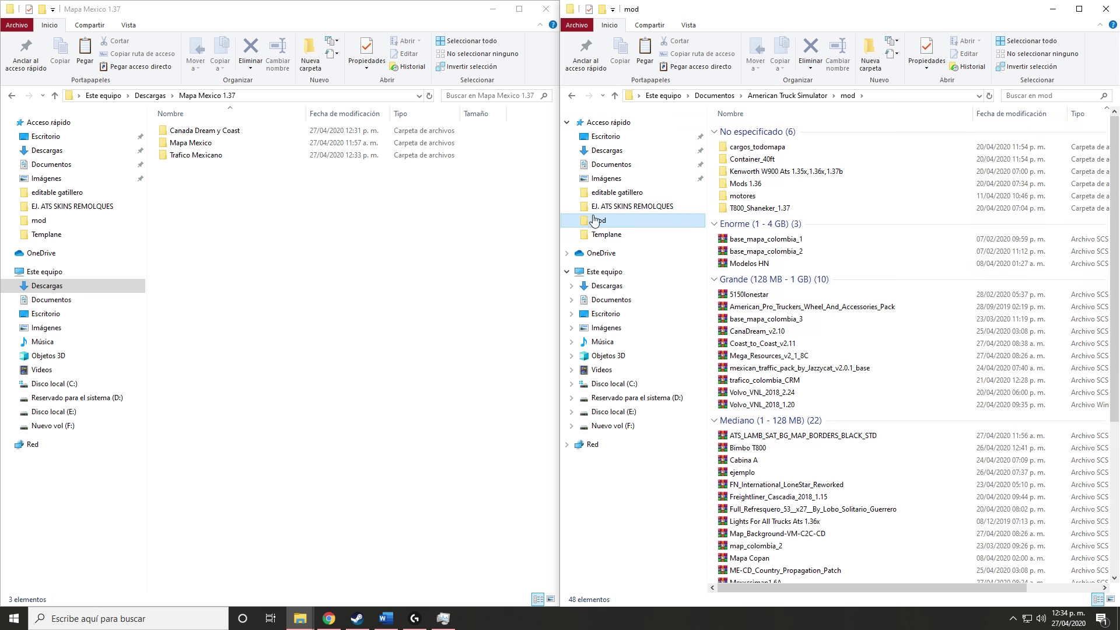
# - Copy all six SCS files from the Mapa Mexico folder into the mod folder, replacing the existing files
pyautogui.click(228, 132)
pyautogui.click(210, 146)
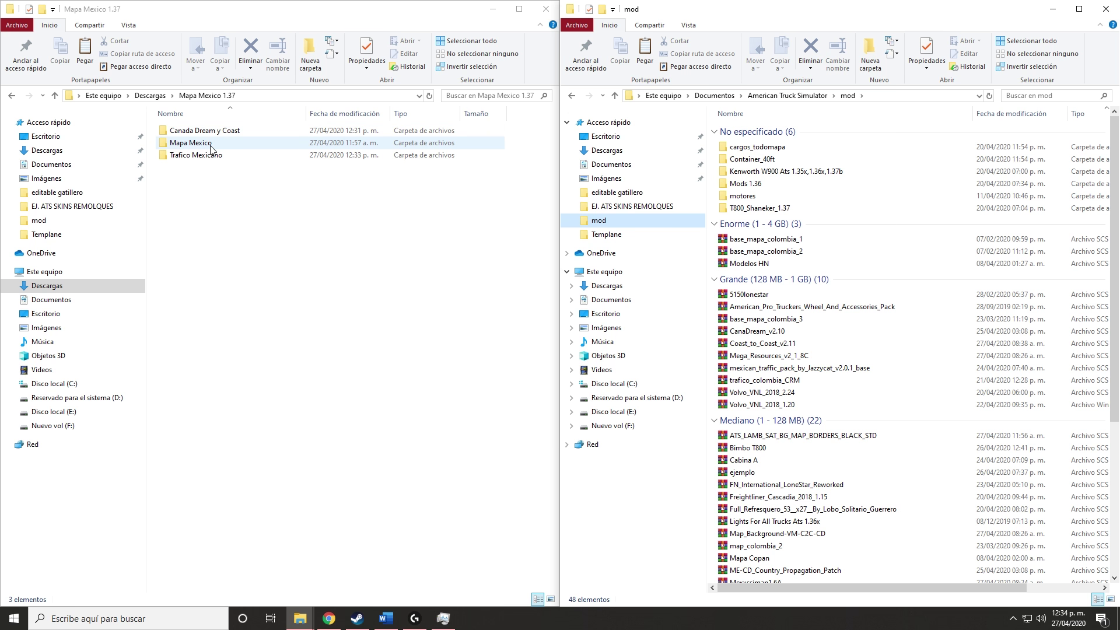
pyautogui.doubleClick(210, 146)
pyautogui.moveTo(252, 234); pyautogui.dragTo(260, 124)
pyautogui.click(409, 304)
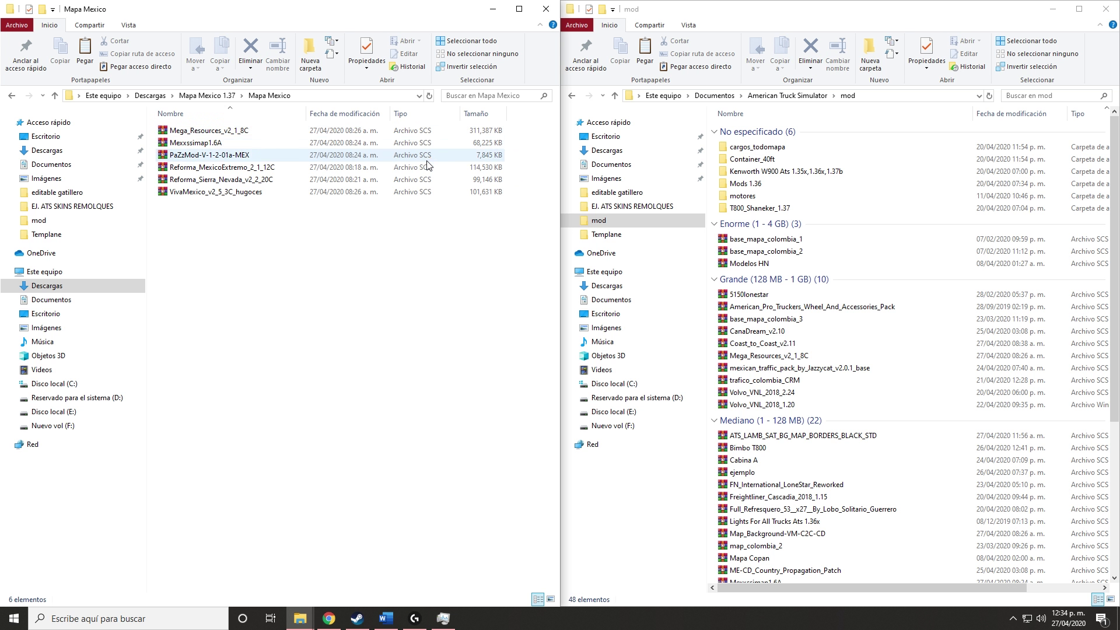
pyautogui.moveTo(262, 317); pyautogui.dragTo(261, 129)
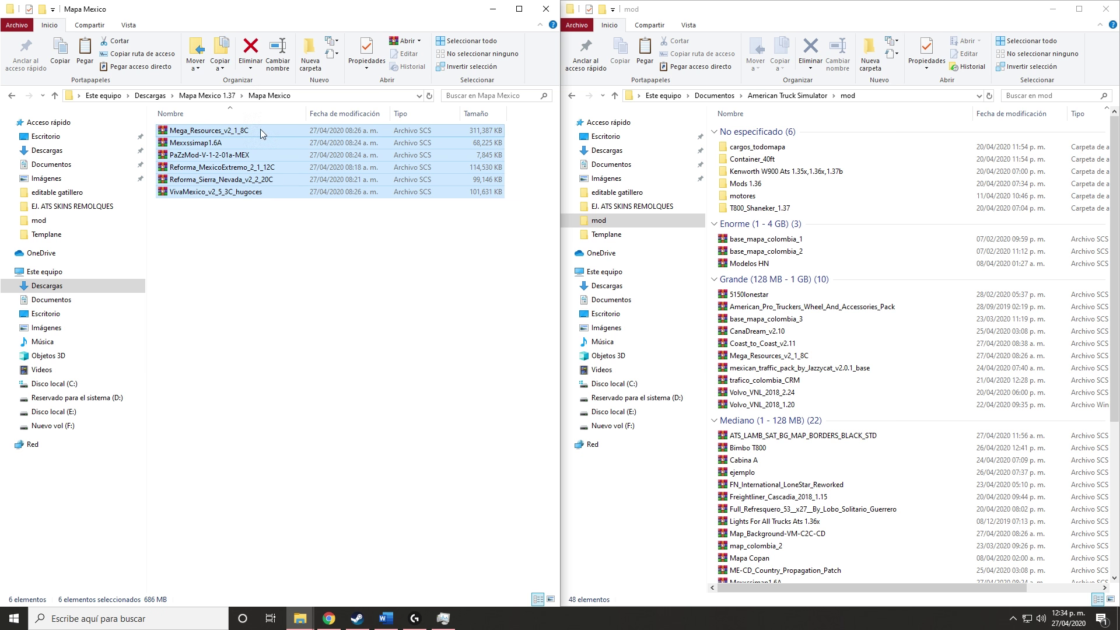
pyautogui.rightClick(260, 129)
pyautogui.click(315, 291)
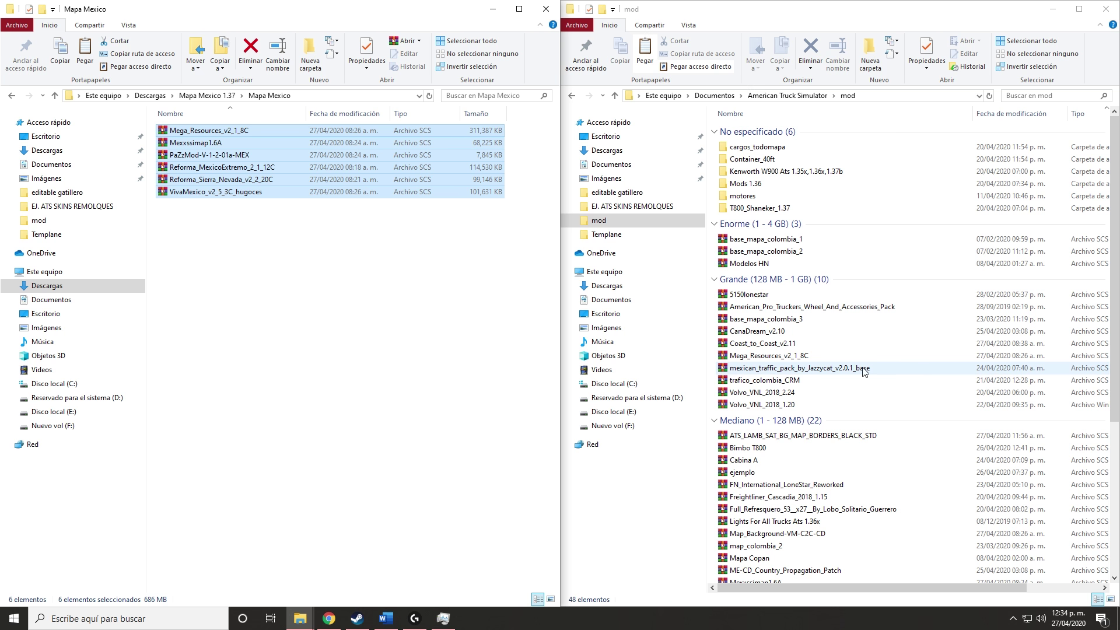
pyautogui.rightClick(666, 219)
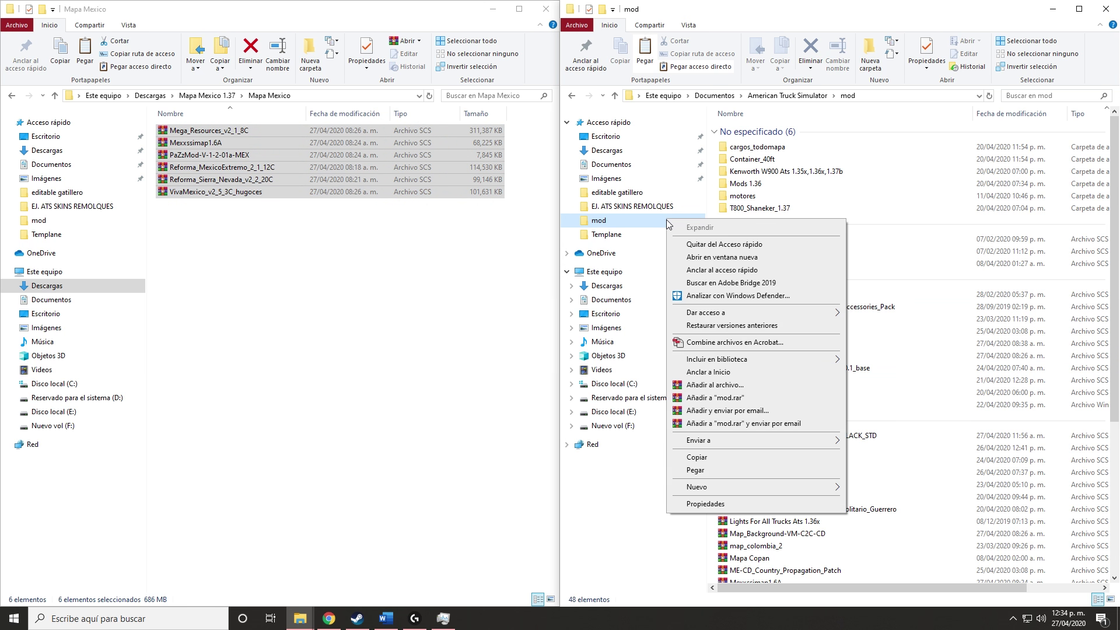
pyautogui.click(696, 470)
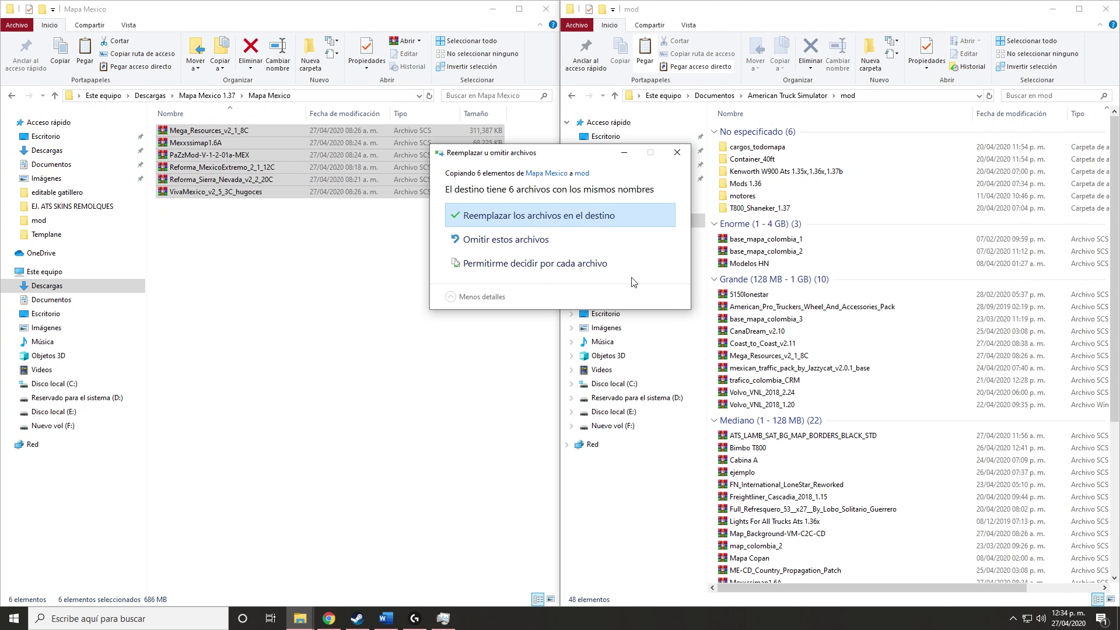
pyautogui.click(563, 217)
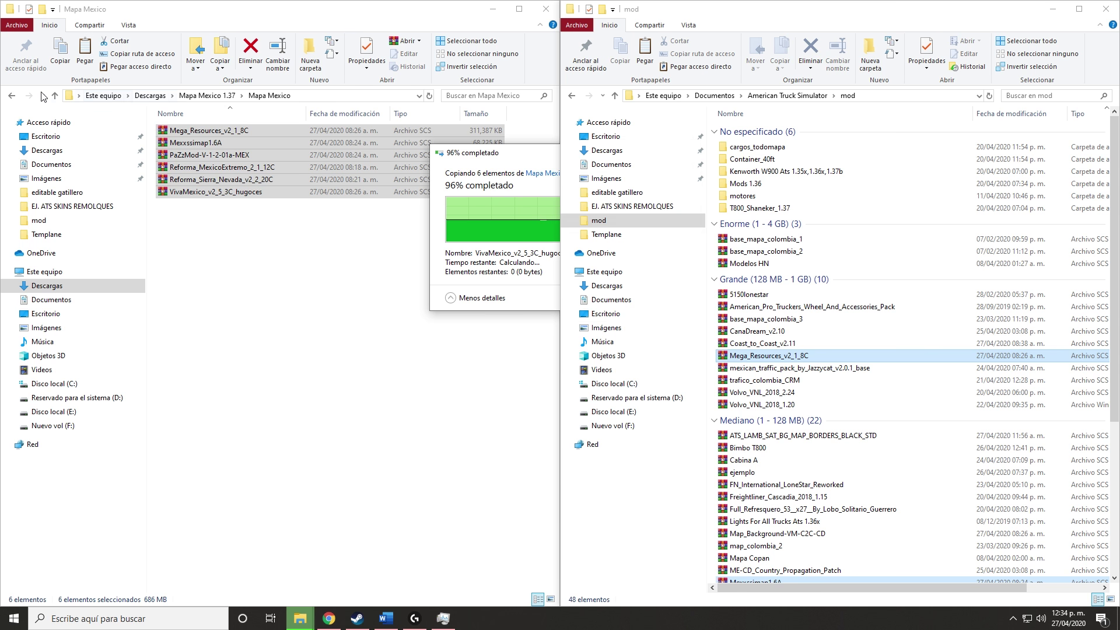
# - Copy all six SCS files from the Canada Dream y Coast folder into the mod folder, replacing the existing files
pyautogui.click(11, 97)
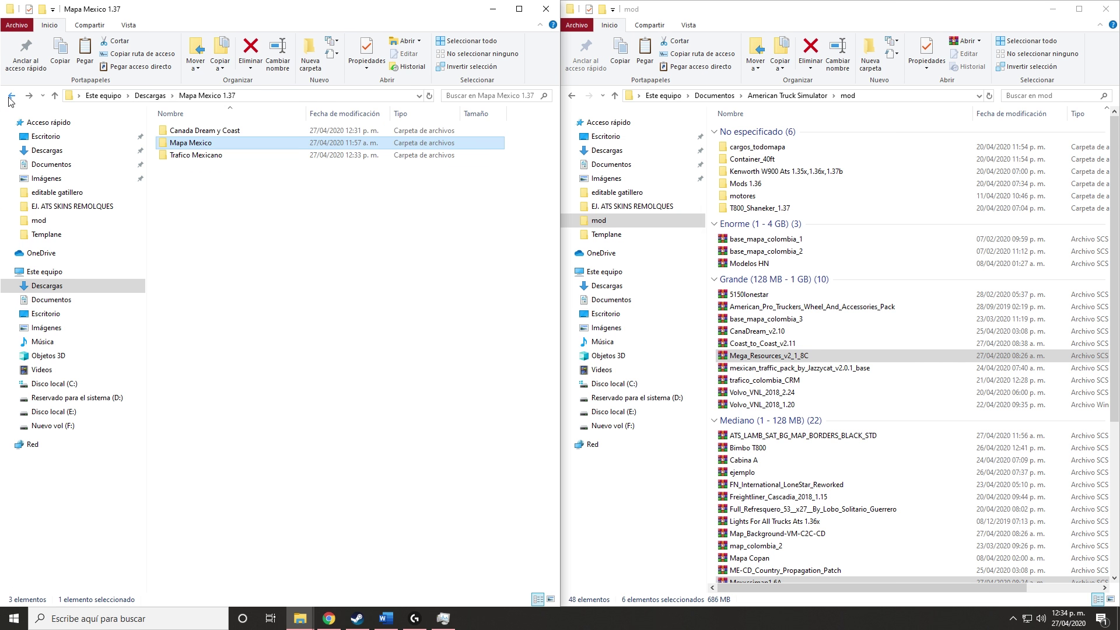
pyautogui.doubleClick(223, 133)
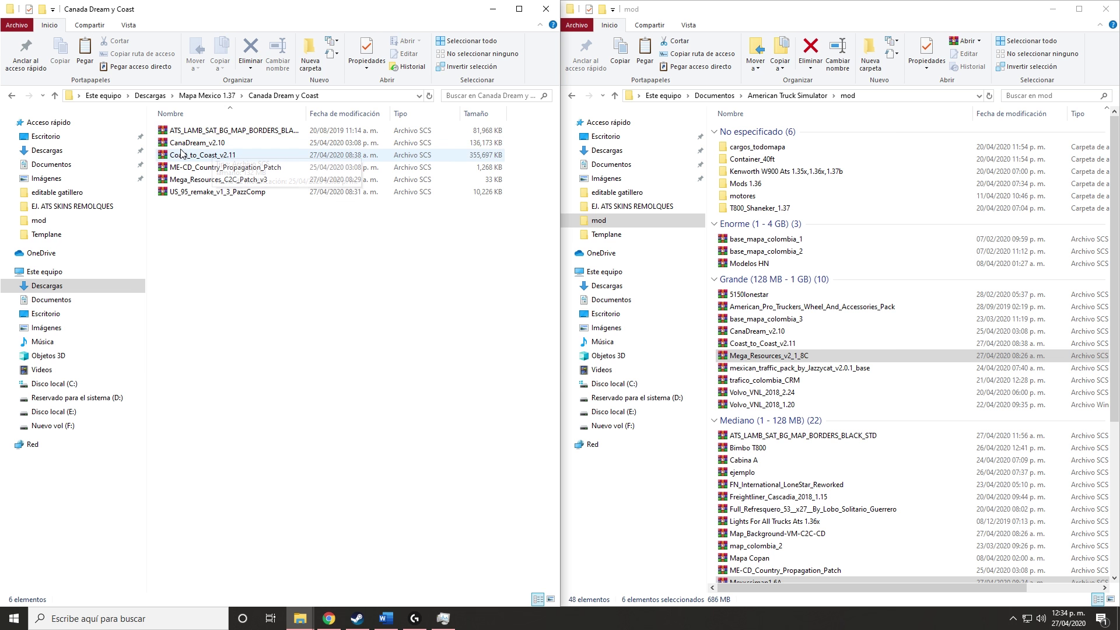
pyautogui.moveTo(219, 237); pyautogui.dragTo(237, 129)
pyautogui.rightClick(292, 144)
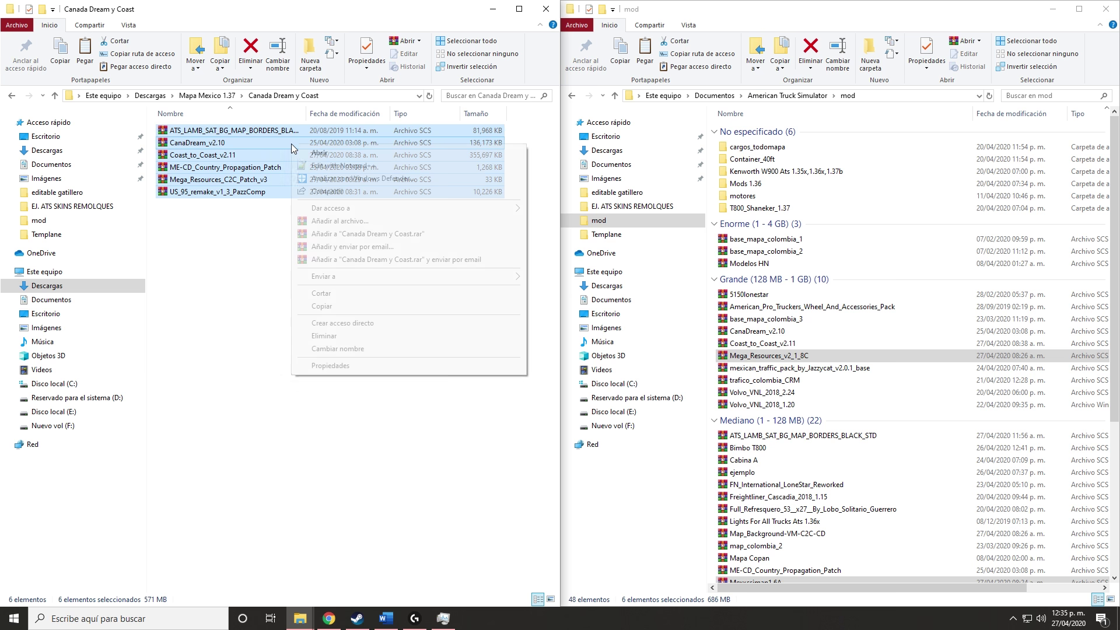
pyautogui.click(323, 305)
pyautogui.rightClick(618, 220)
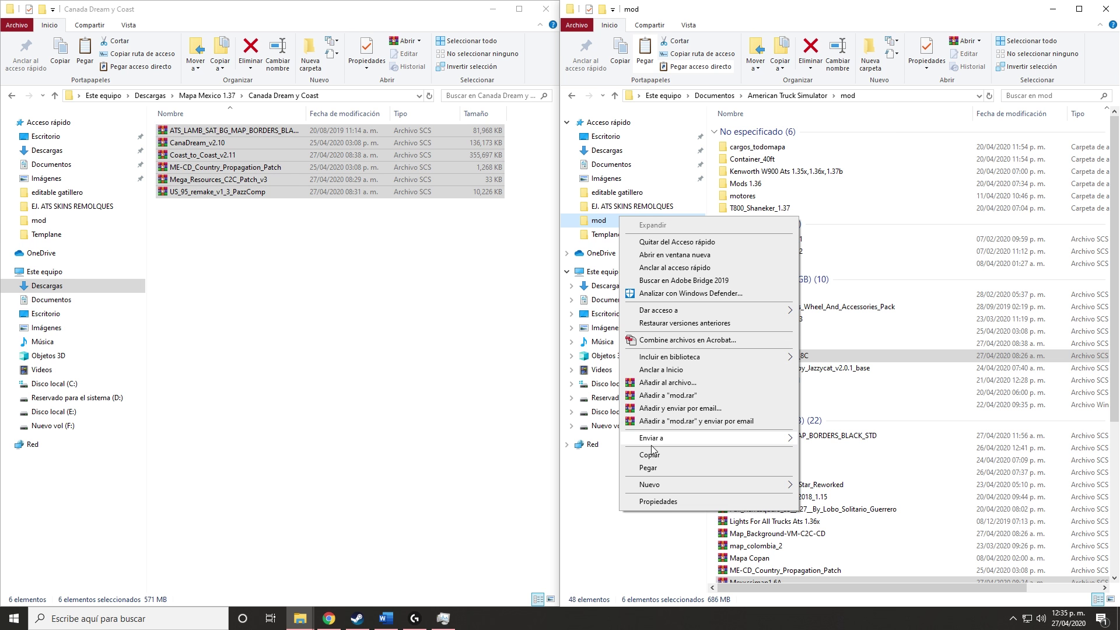
pyautogui.click(652, 469)
pyautogui.click(539, 217)
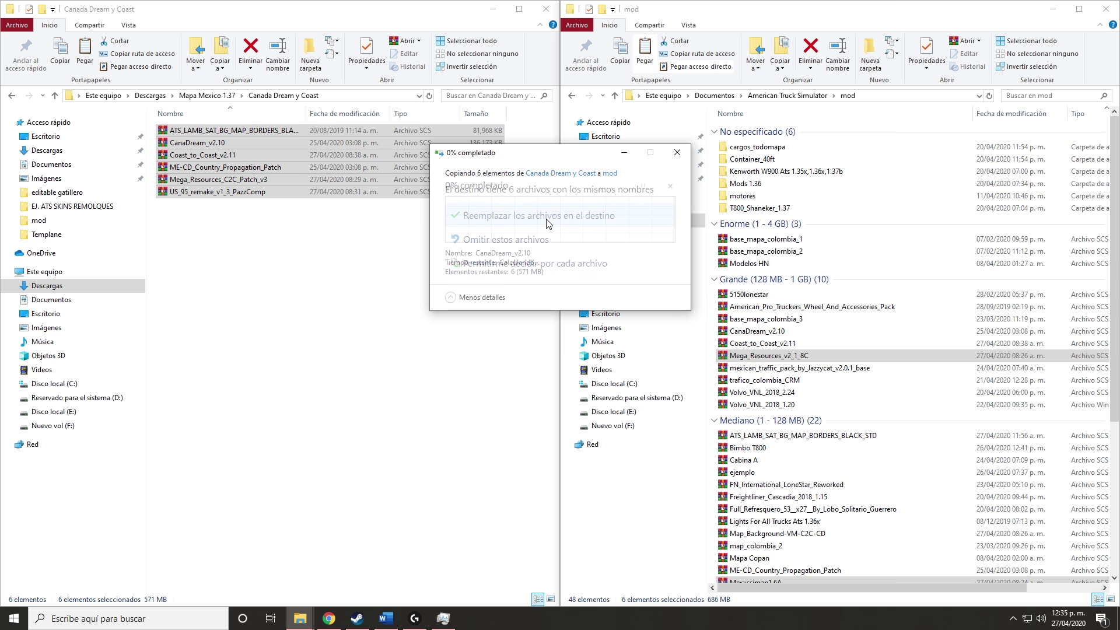
# - Copy both Mexican traffic pack SCS files from the Trafico Mexicano folder into the mod folder, replacing the existing files
pyautogui.click(12, 95)
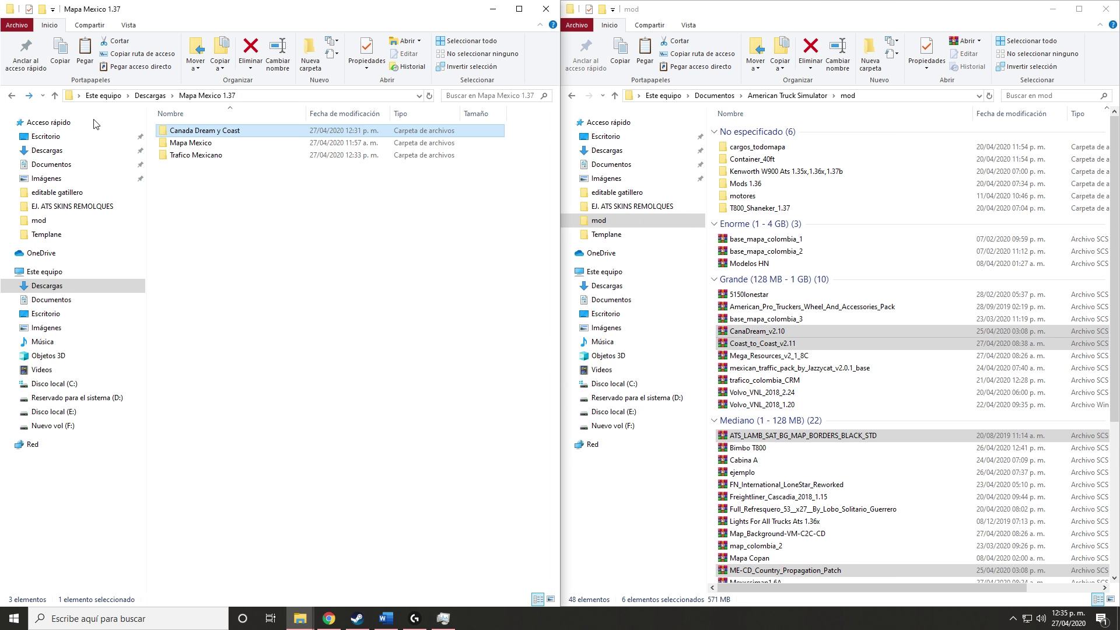
pyautogui.doubleClick(186, 156)
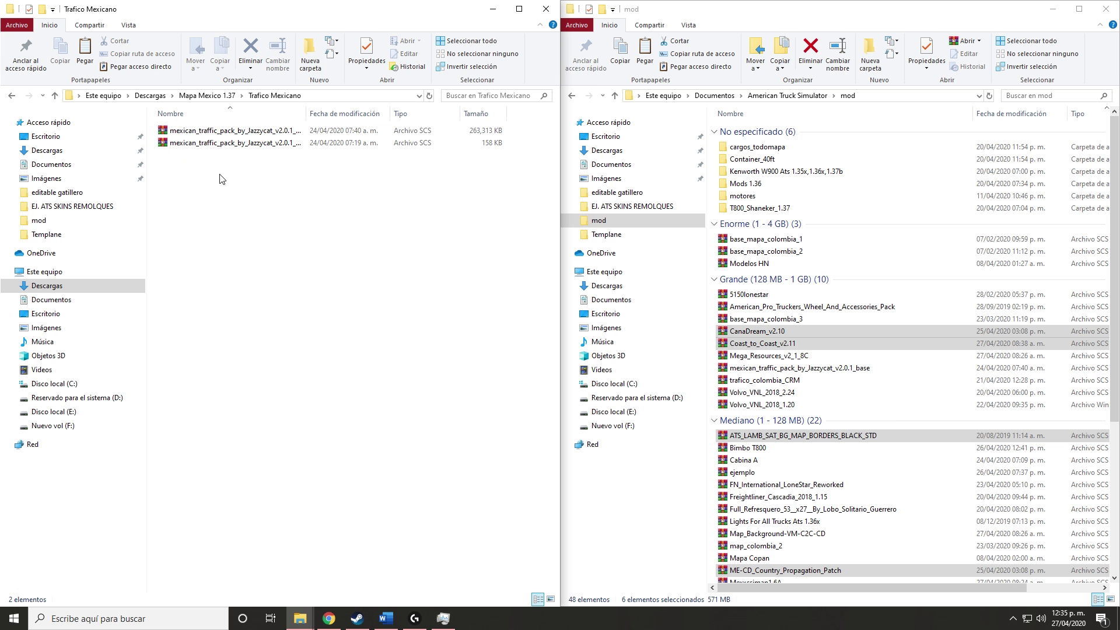
pyautogui.click(221, 140)
pyautogui.hotkey('ctrl', 'a')
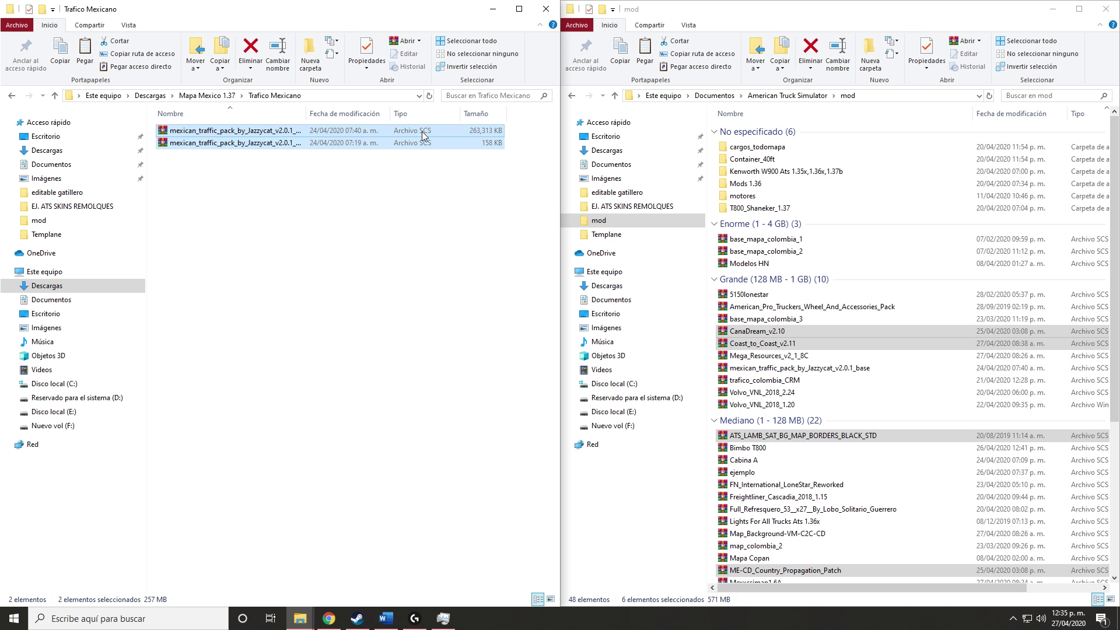
pyautogui.rightClick(200, 134)
pyautogui.click(231, 297)
pyautogui.rightClick(637, 220)
pyautogui.click(736, 474)
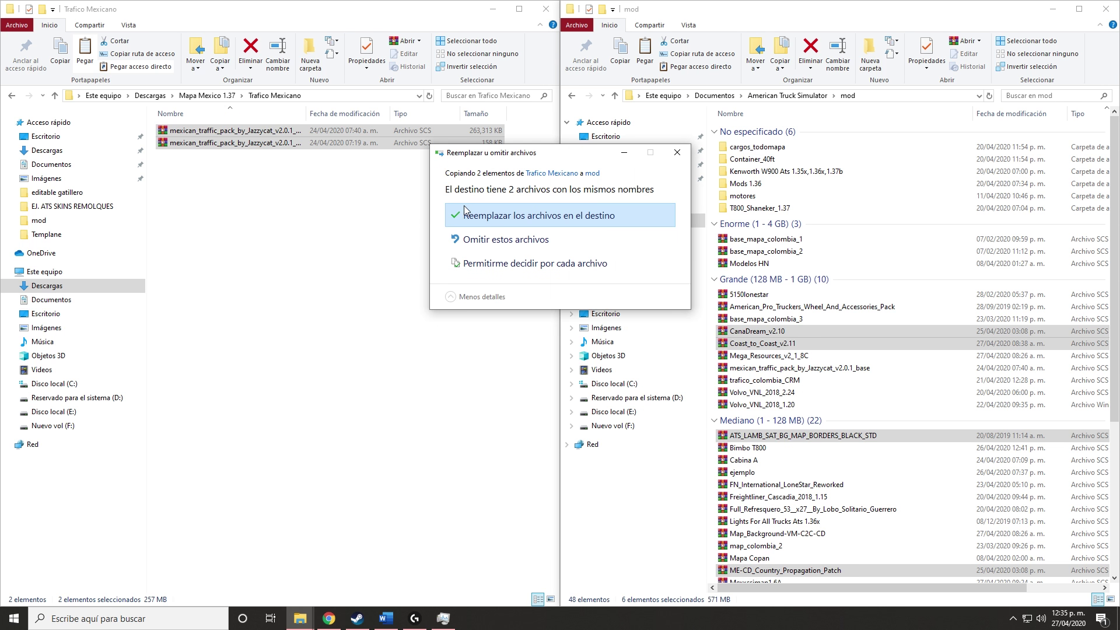
pyautogui.click(466, 225)
# - Switch to Steam and launch American Truck Simulator with the DirectX11 option
pyautogui.moveTo(357, 623)
pyautogui.click(372, 578)
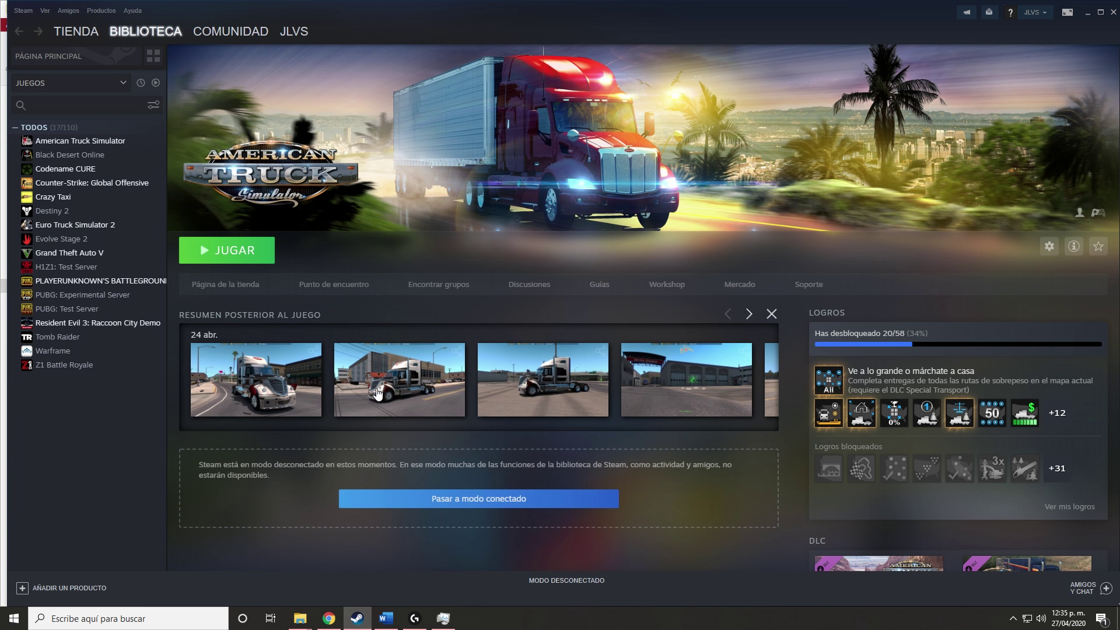
pyautogui.click(236, 261)
pyautogui.click(496, 293)
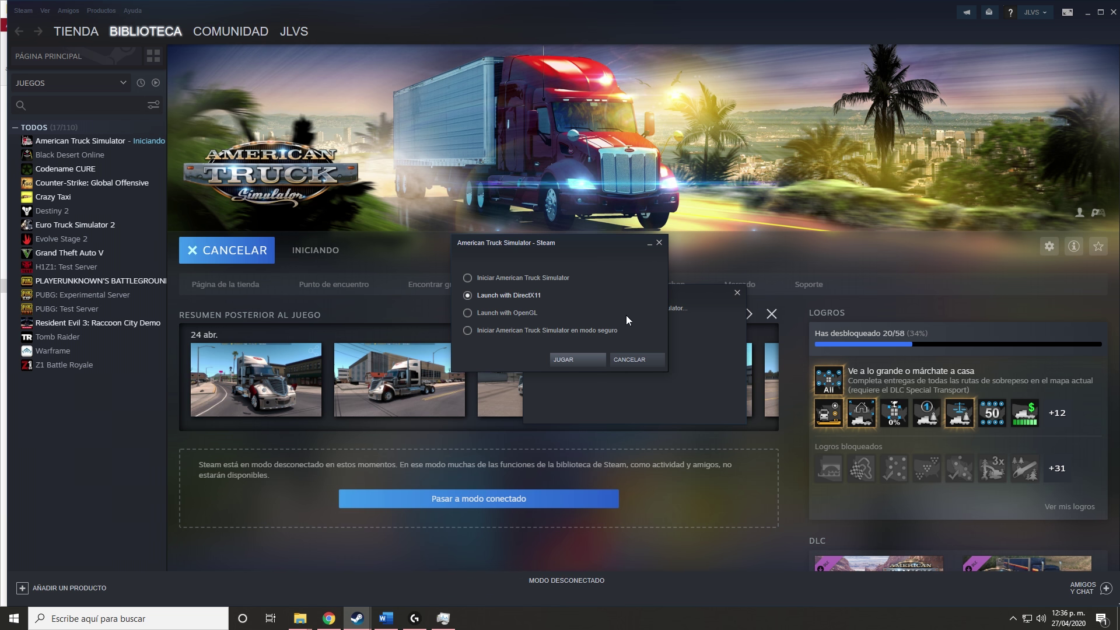
pyautogui.click(582, 355)
# - Start a new profile in the game launcher, dismissing the Steam inventory errors while keeping the inventory content active
pyautogui.moveTo(587, 380)
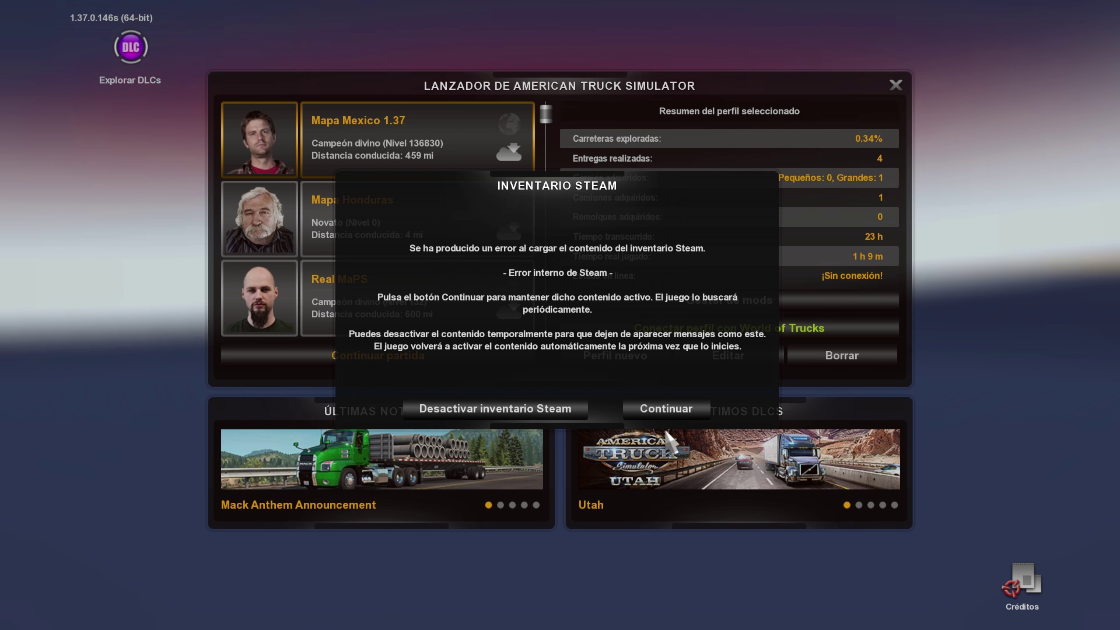
pyautogui.click(642, 408)
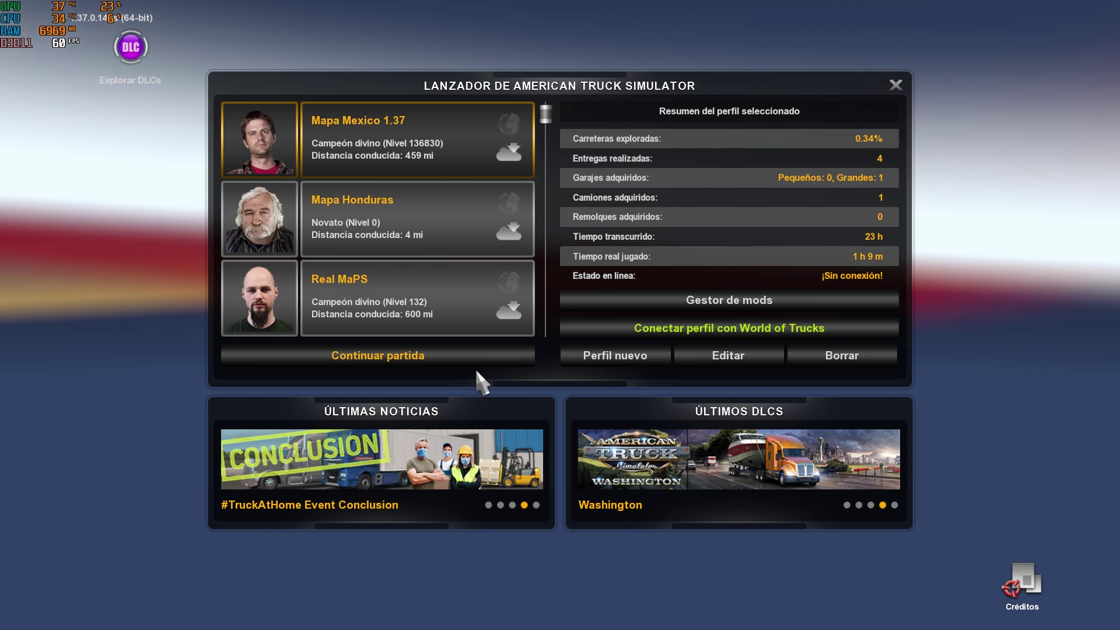
pyautogui.click(607, 359)
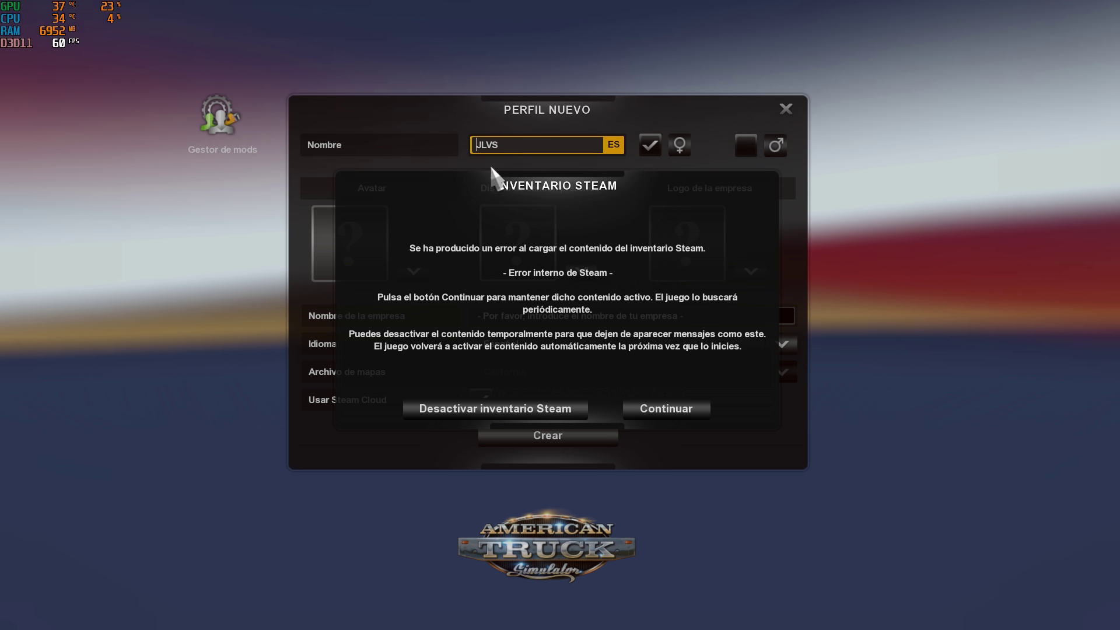
pyautogui.click(666, 409)
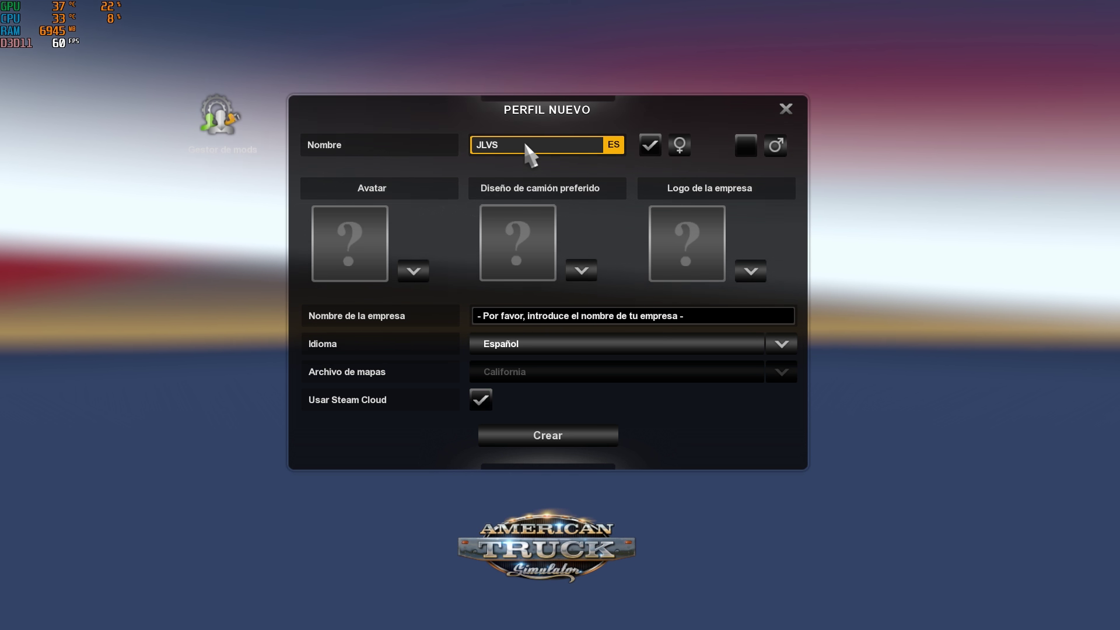
# - Replace the new profile's default name with "Mapa MEX Ejem"
pyautogui.press('Home')
pyautogui.press('Delete')
pyautogui.write('M')
pyautogui.press('Delete')
pyautogui.press('Delete')
pyautogui.press('Delete')
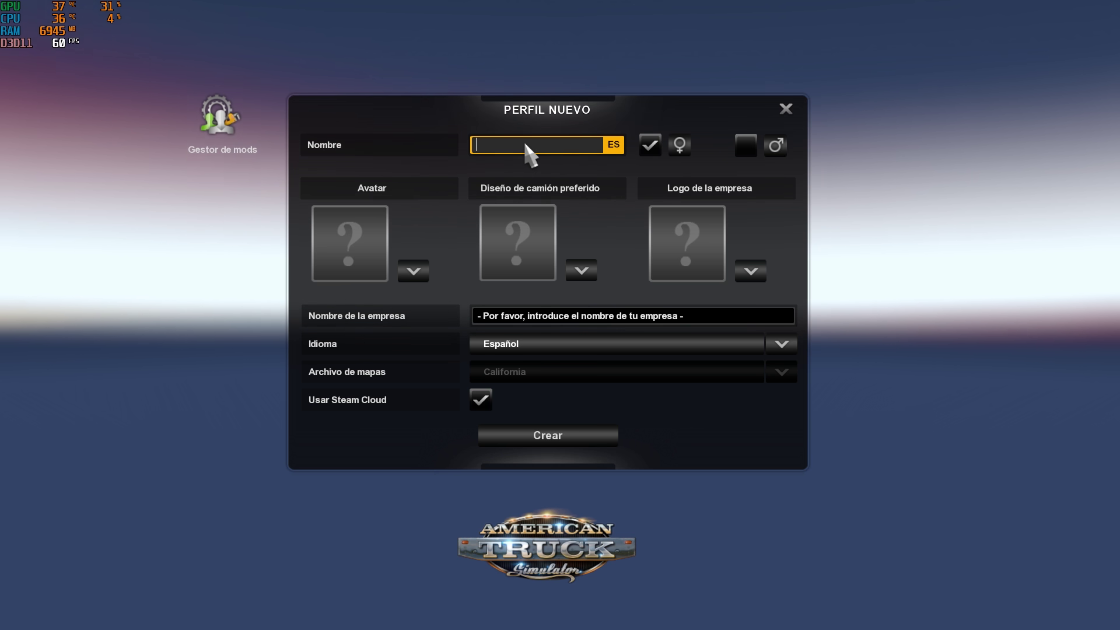
pyautogui.write('aj')
pyautogui.press('BackSpace')
pyautogui.press('BackSpace')
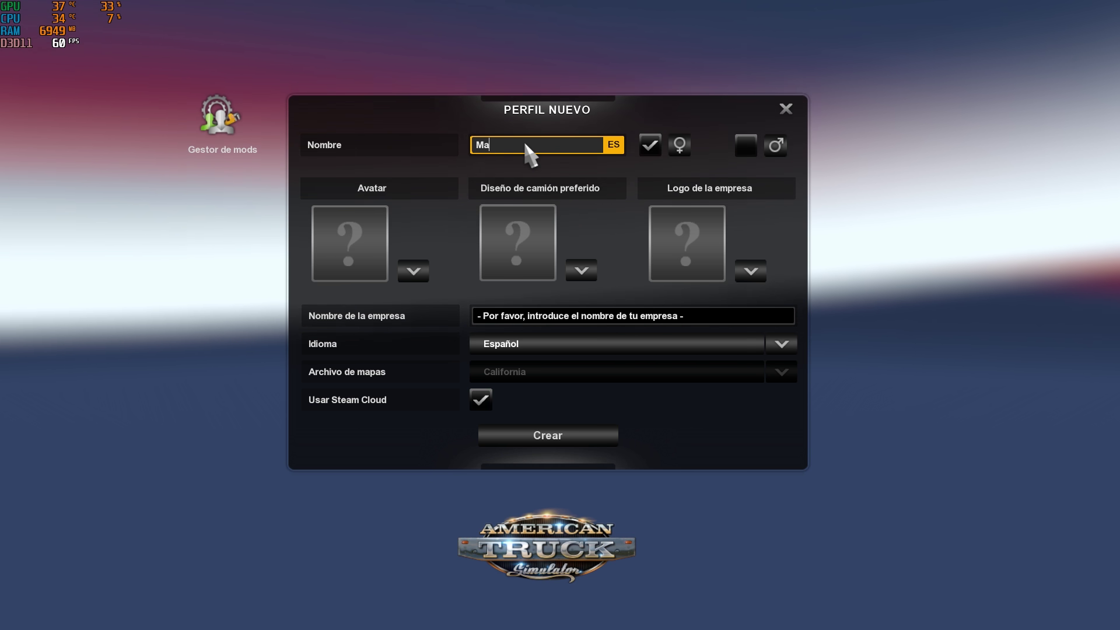
pyautogui.write('apa')
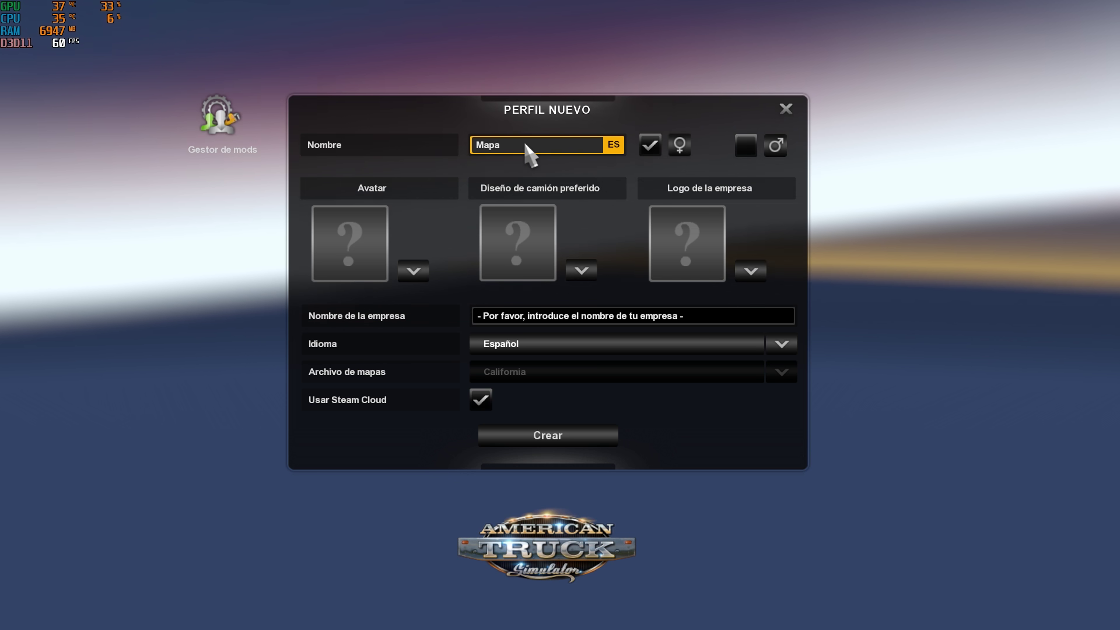
pyautogui.write(' MEX')
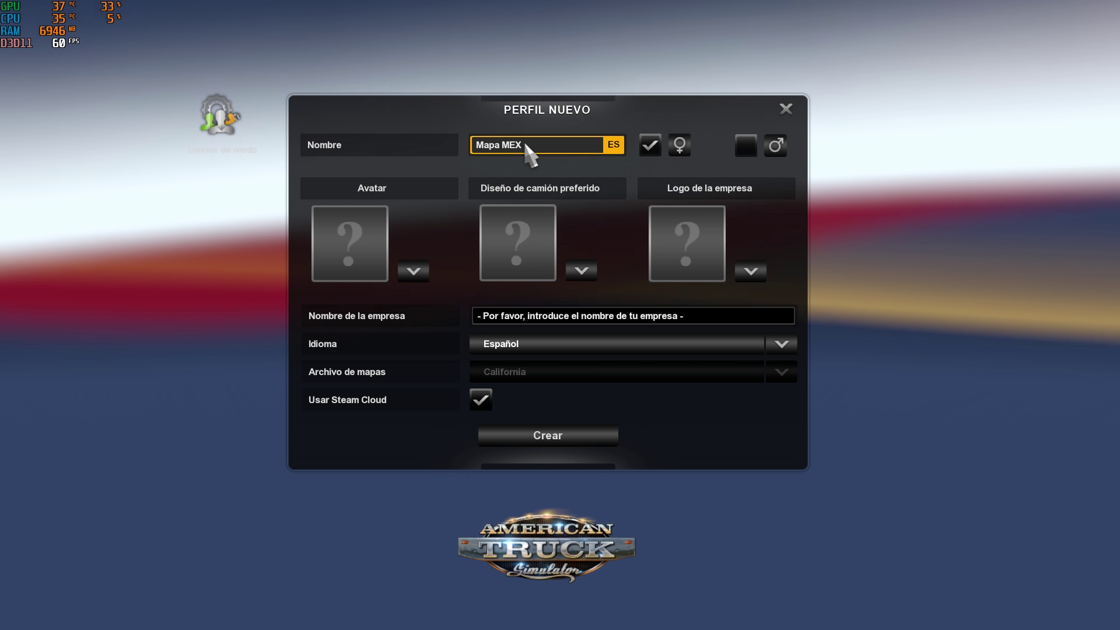
pyautogui.write(' Fiem')
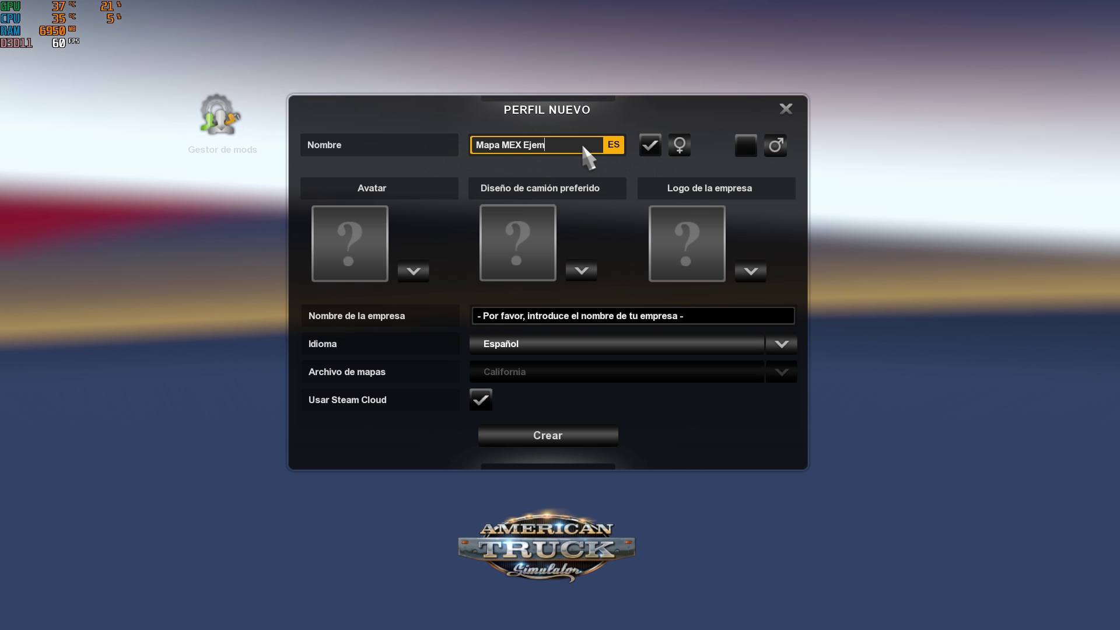
pyautogui.click(413, 271)
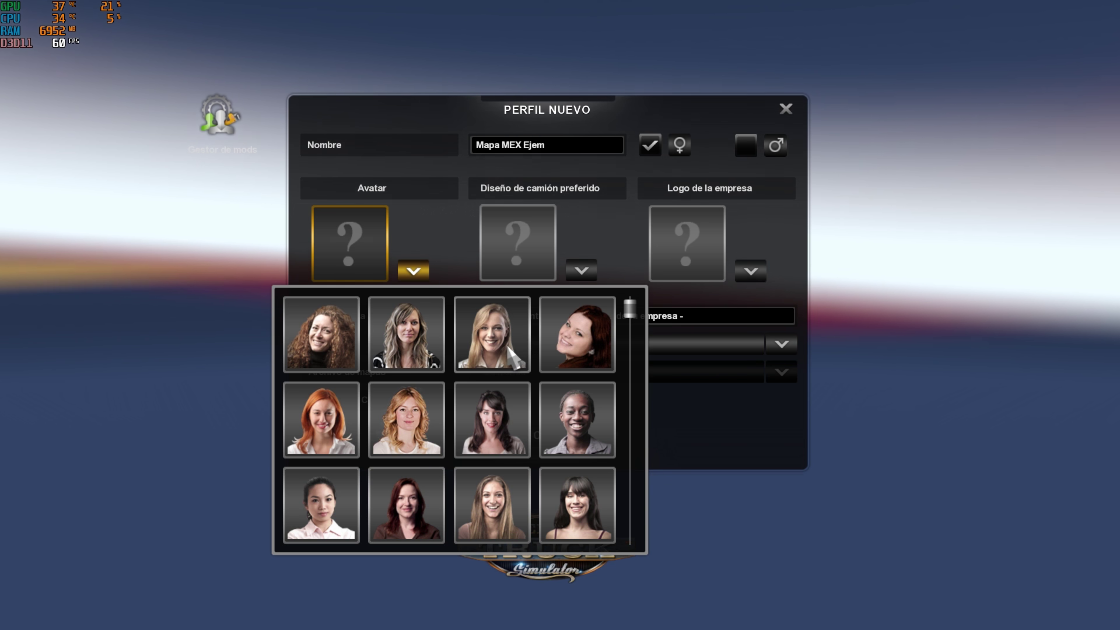
pyautogui.click(748, 146)
pyautogui.click(747, 144)
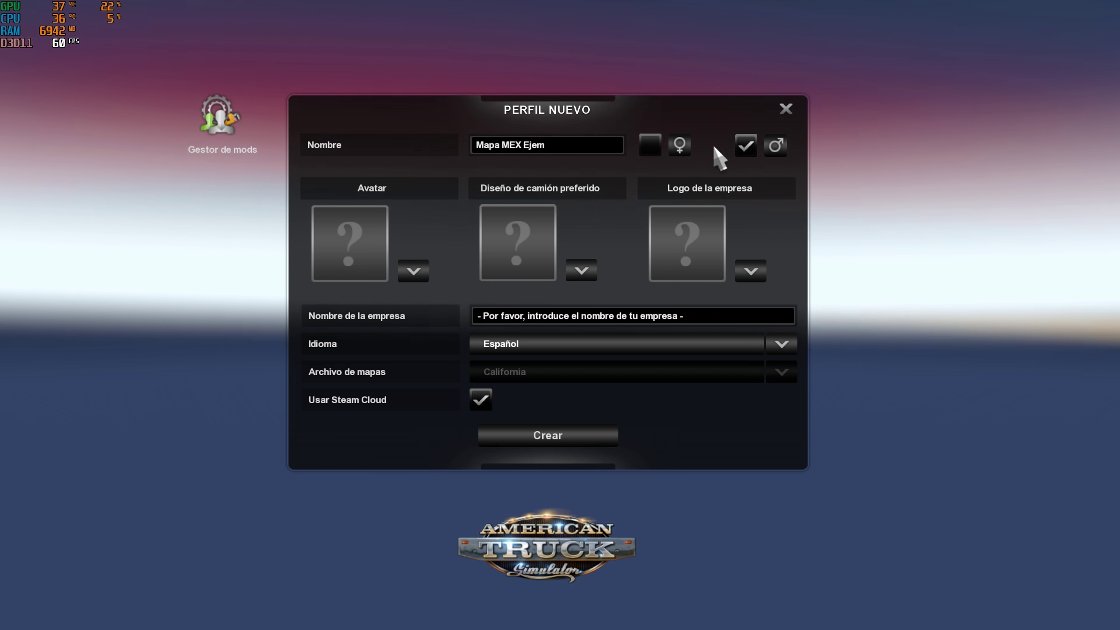
pyautogui.click(649, 144)
# - Choose the smiling red-haired woman as the profile's avatar and open the choices for the preferred truck design
pyautogui.click(413, 269)
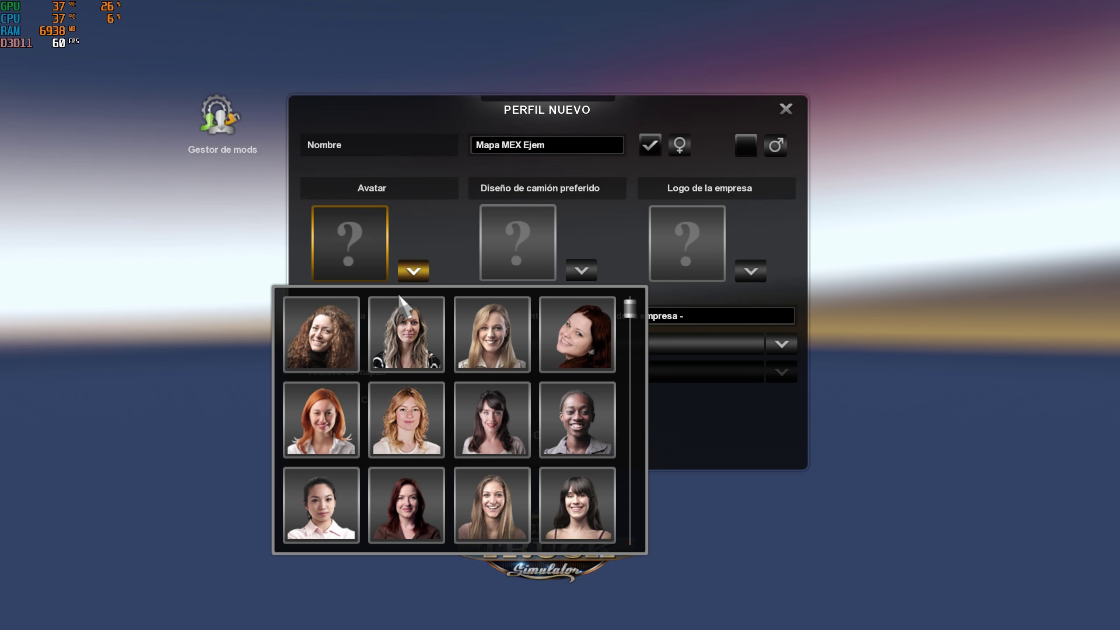
pyautogui.click(344, 432)
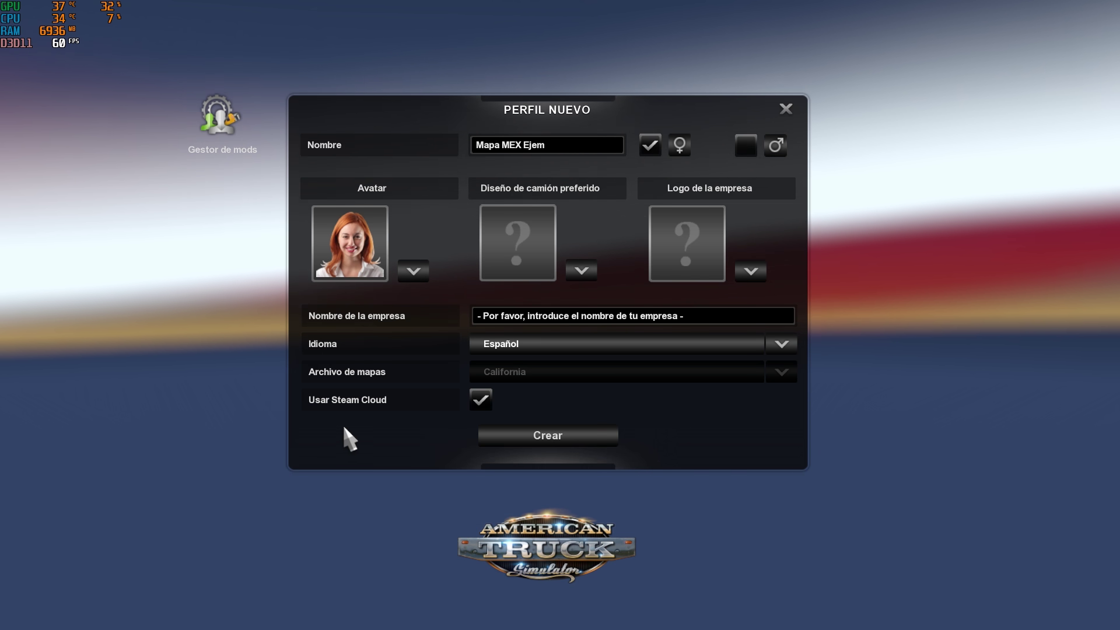
pyautogui.click(578, 277)
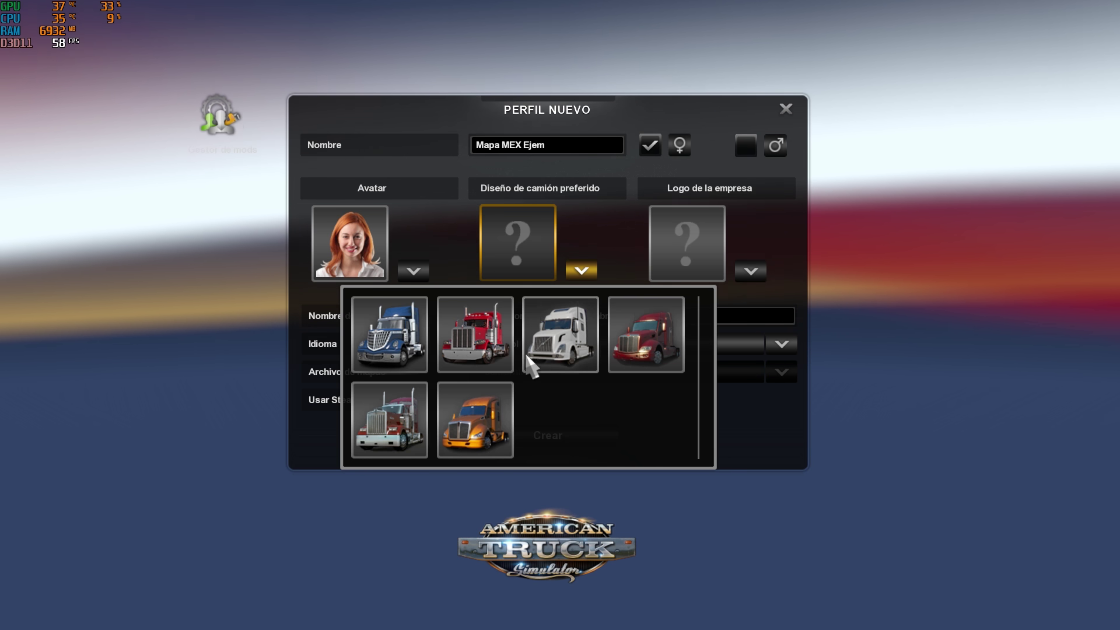